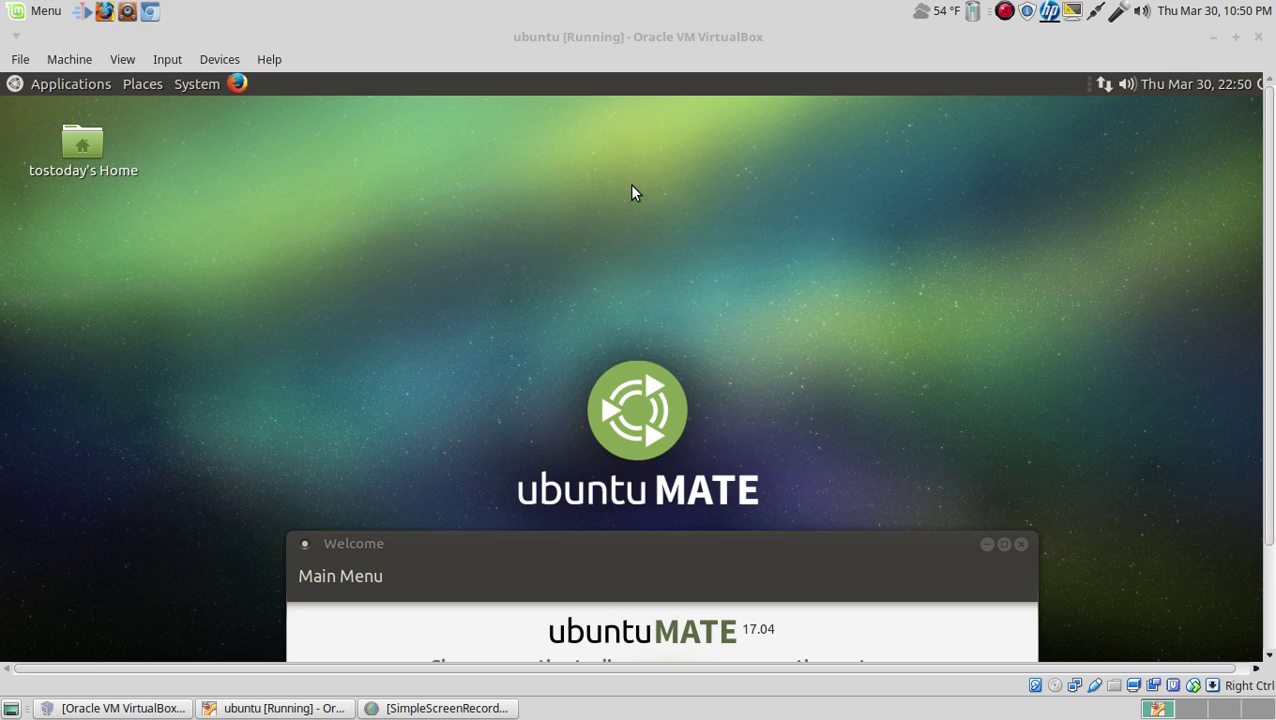
- Switch the virtual machine to full-screen mode and move the Welcome window up so it is entirely in view
left_click(695, 309)
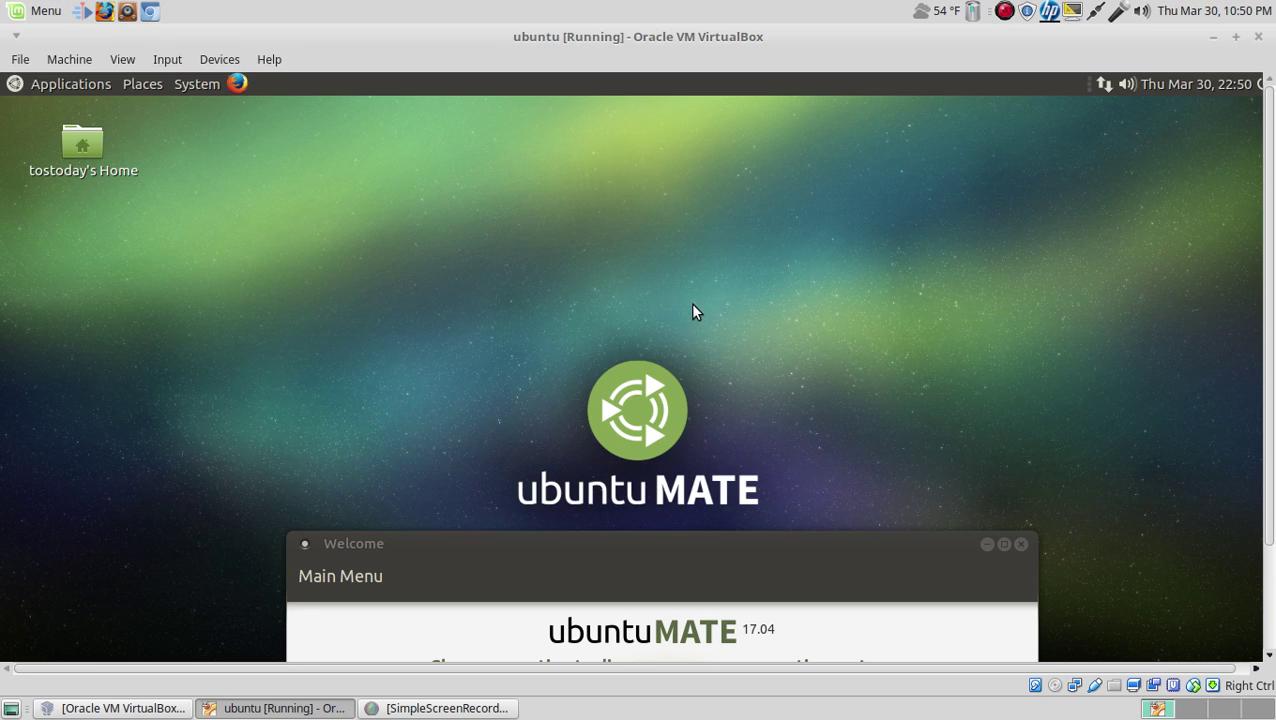
key("ctrl+f")
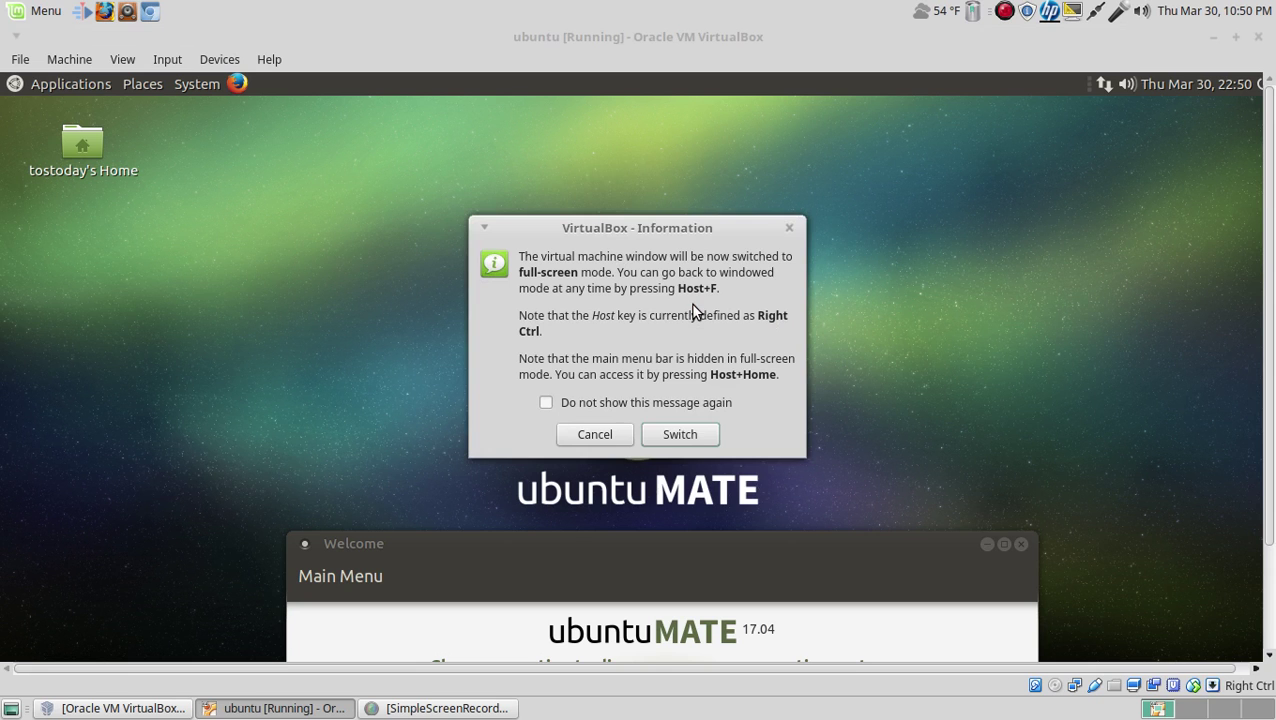
left_click(677, 436)
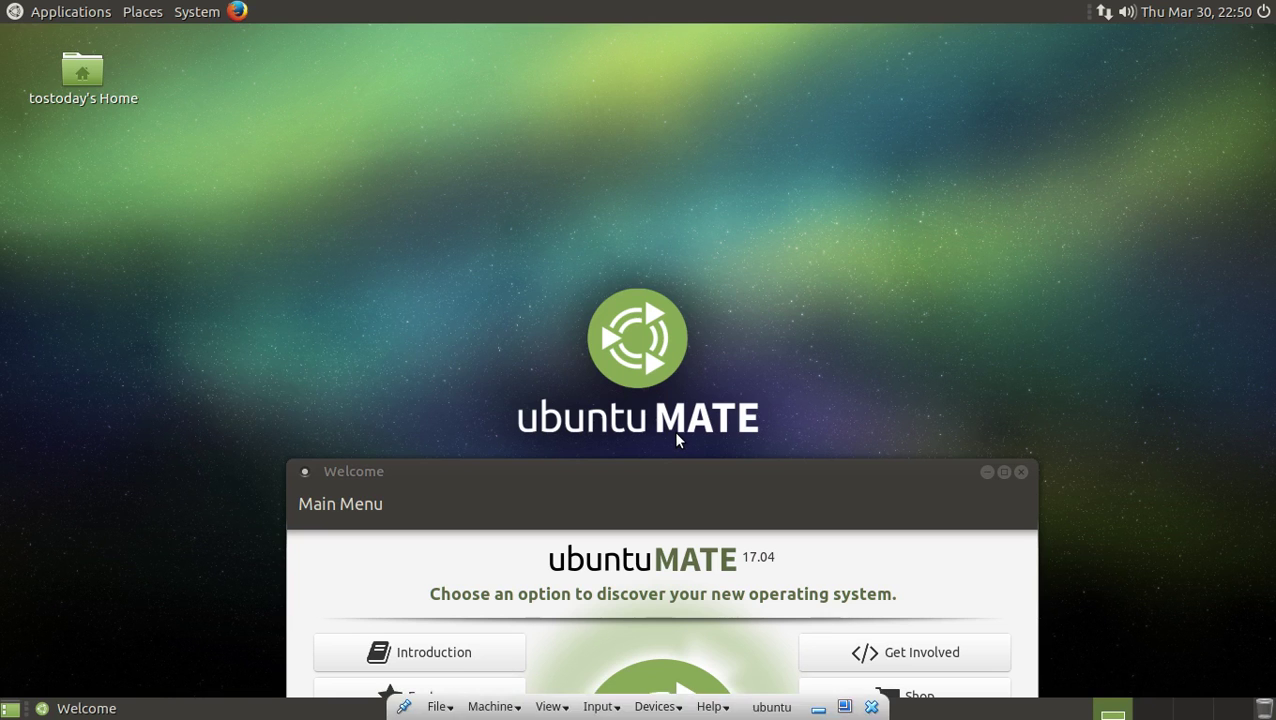
left_click_drag(773, 486, 736, 97)
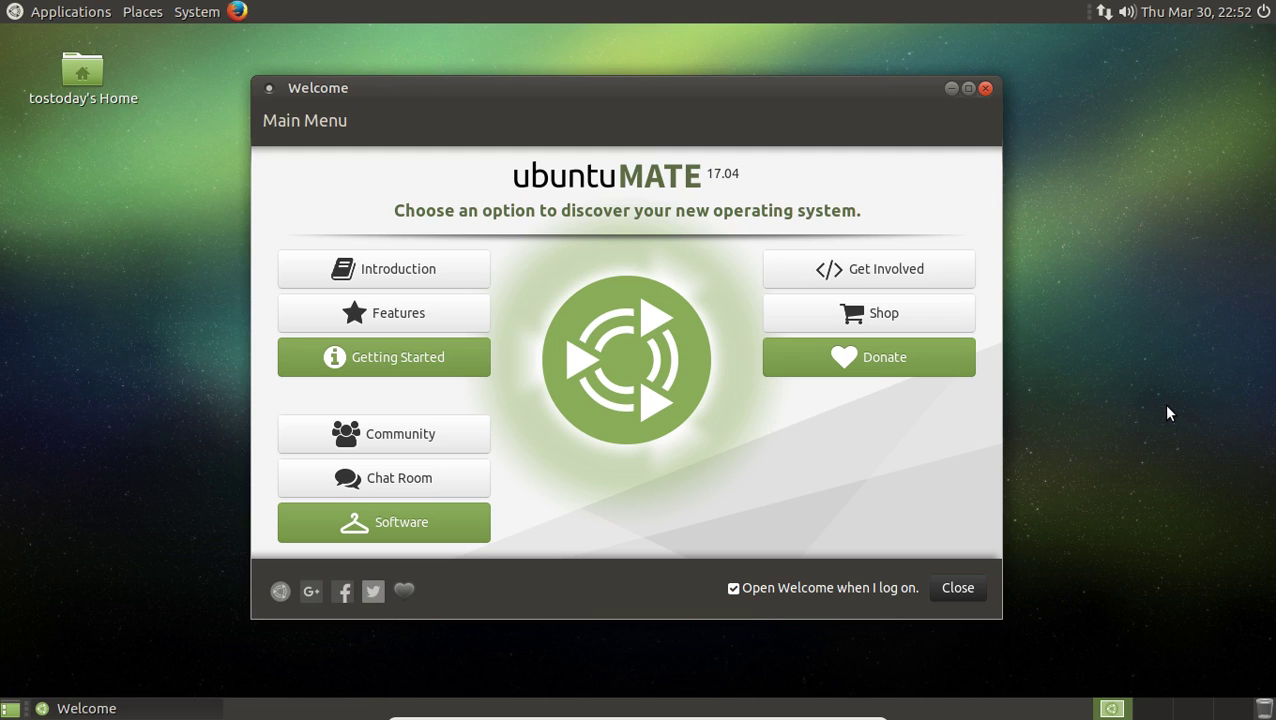
- Open the Introduction page, maximize the Welcome window, and examine the overview of Ubuntu MATE as an operating system
left_click(462, 277)
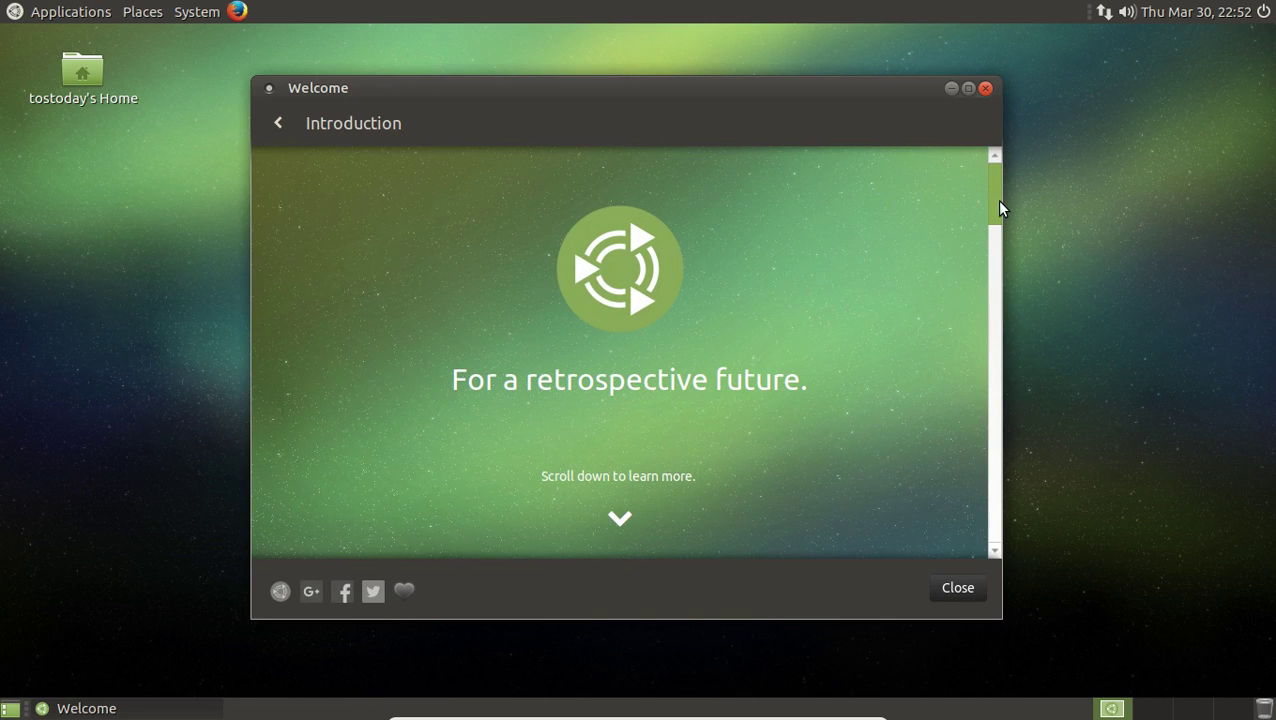
left_click(967, 88)
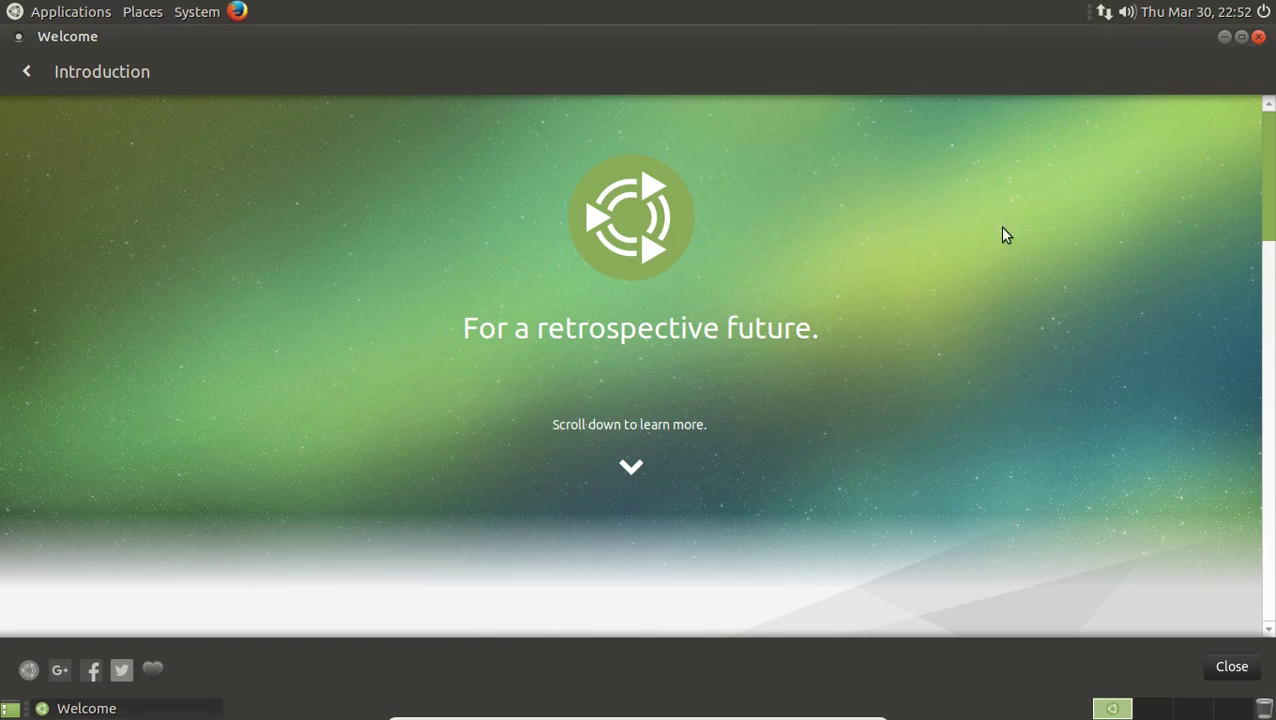
left_click_drag(1270, 190, 1258, 320)
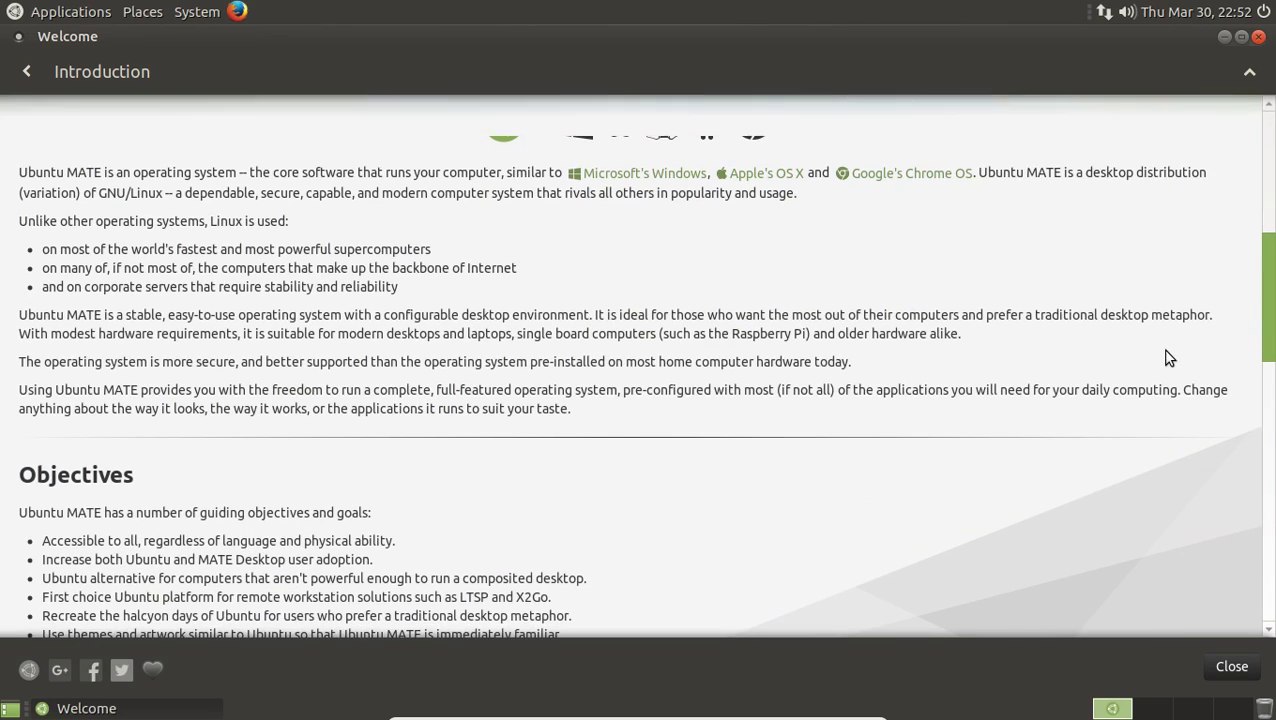
scroll(1162, 357, "up", 1)
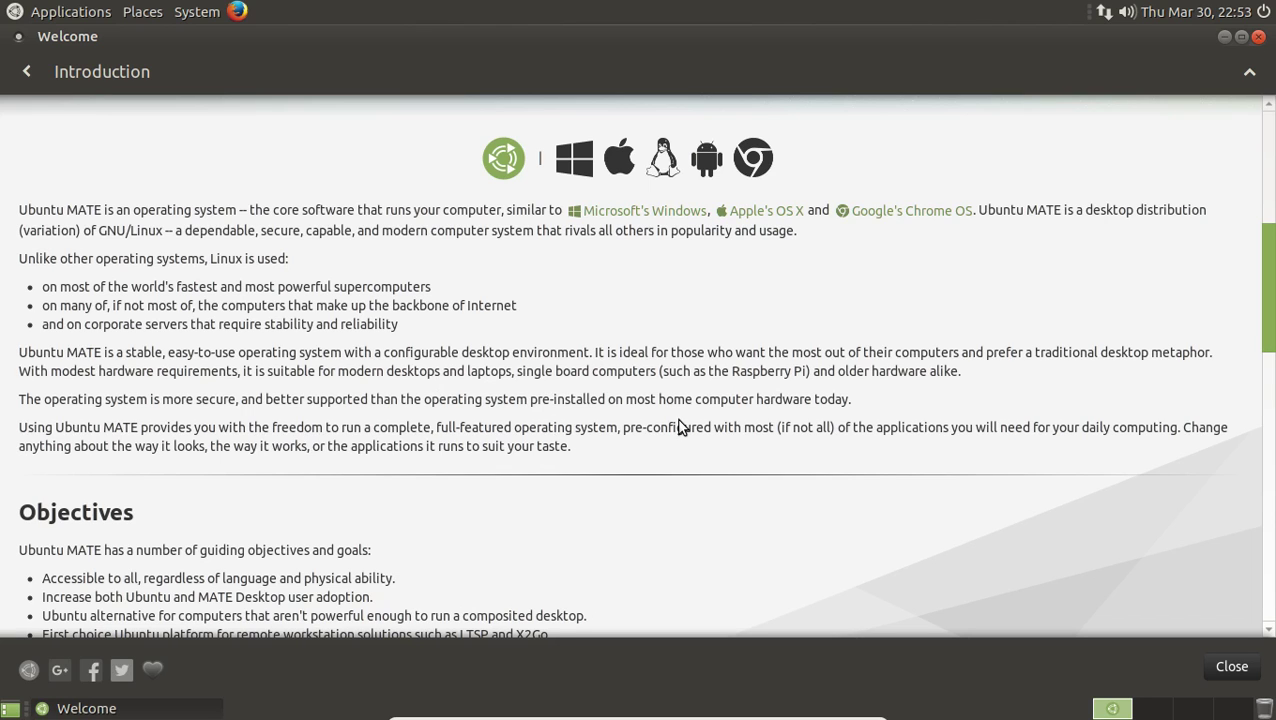
scroll(679, 427, "down", 1)
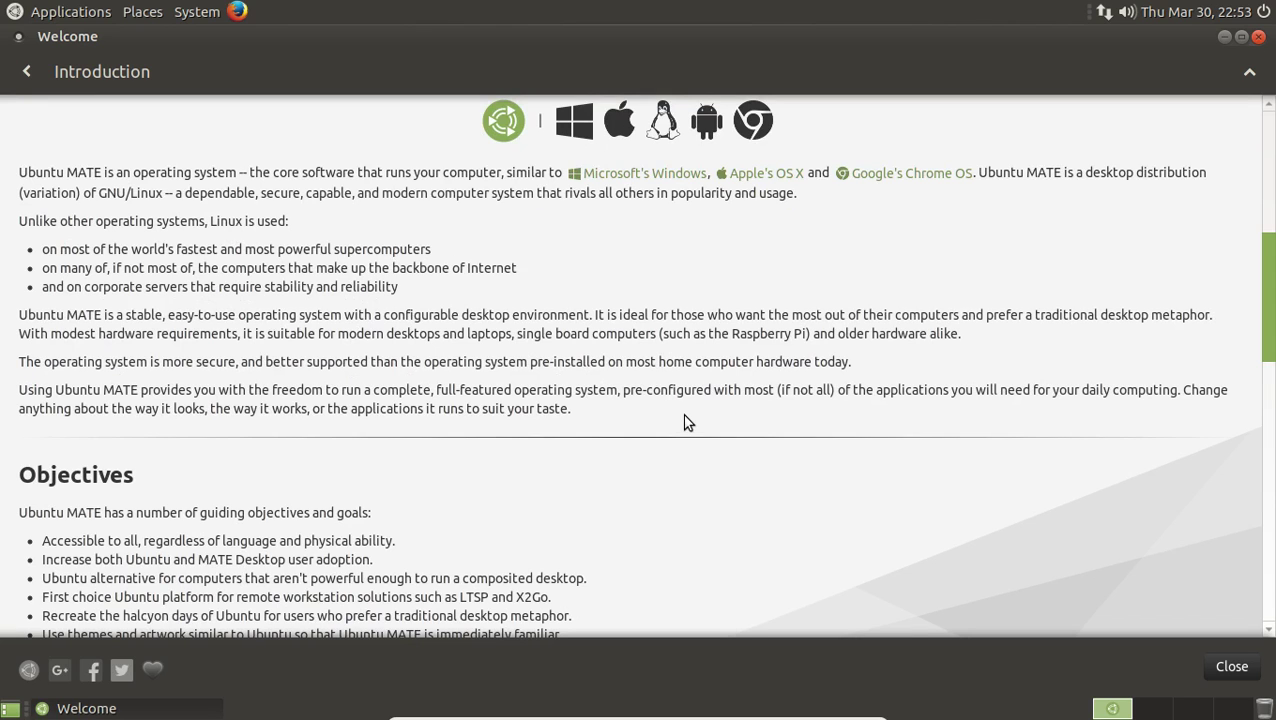
- Read the Introduction's Objectives and What is Ubuntu MATE? sections, and return to the main menu
scroll(687, 422, "down", 1)
scroll(687, 422, "down", 3)
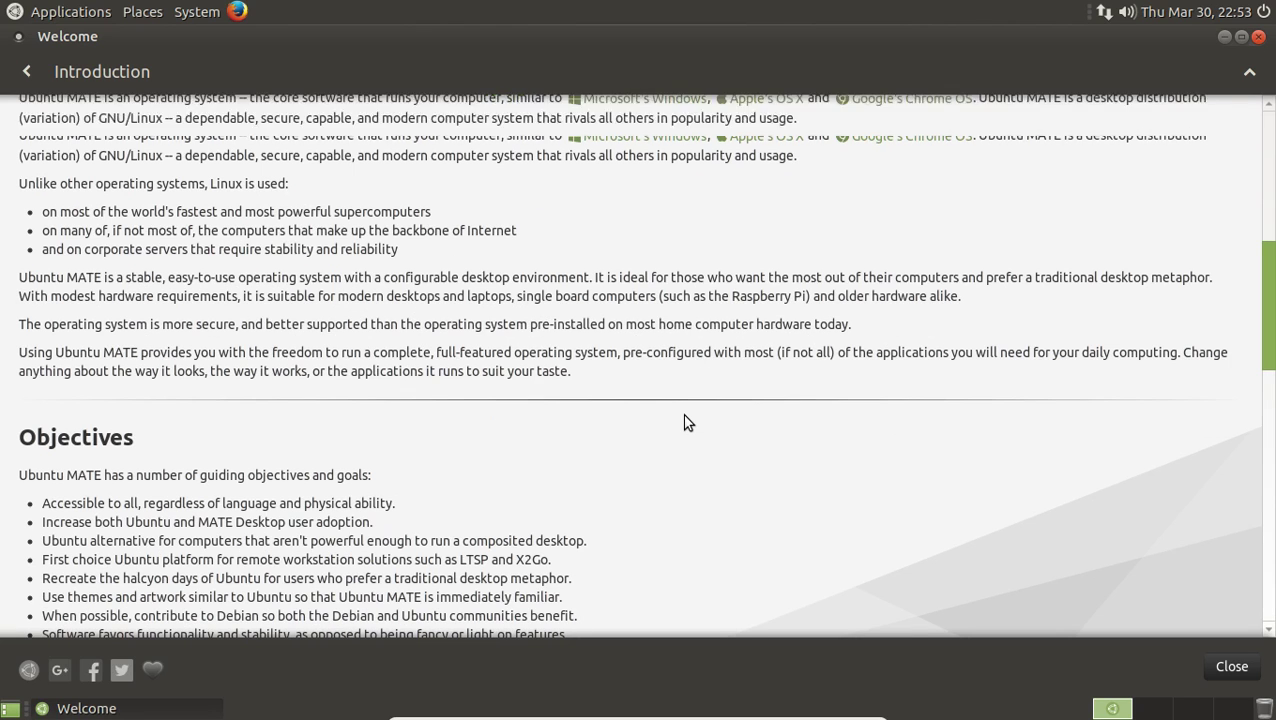
scroll(687, 422, "down", 2)
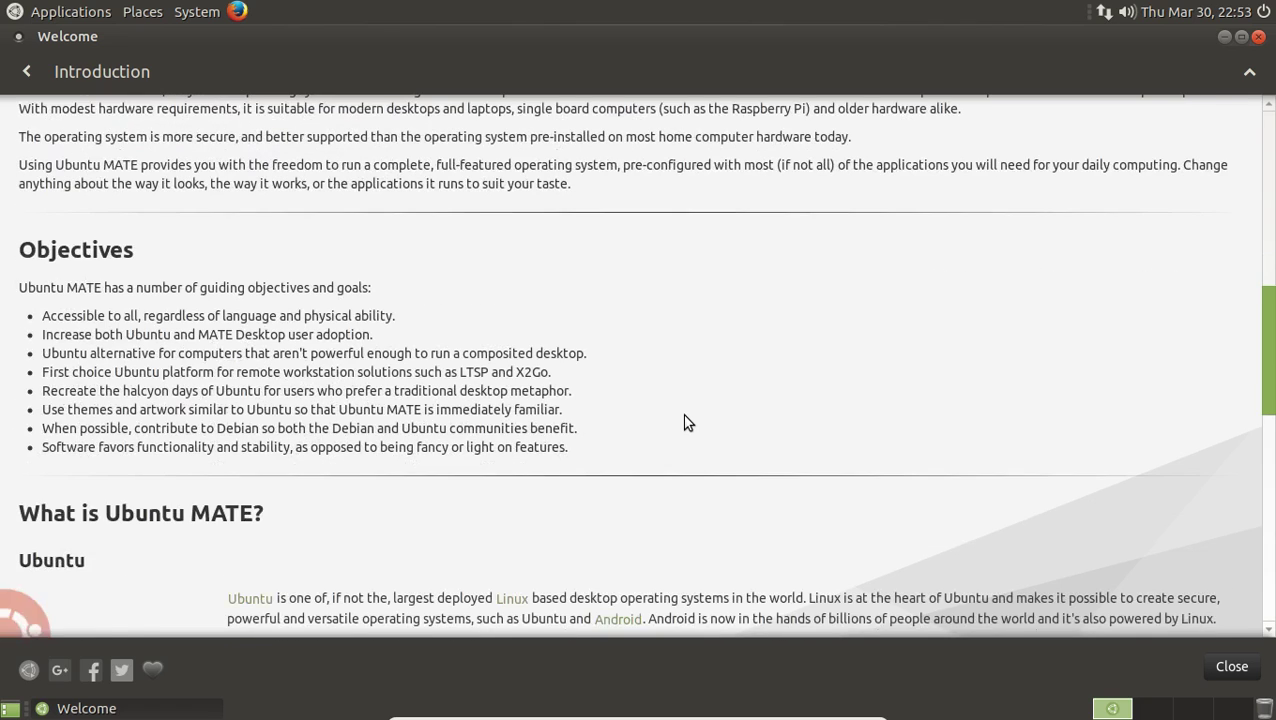
scroll(687, 422, "down", 2)
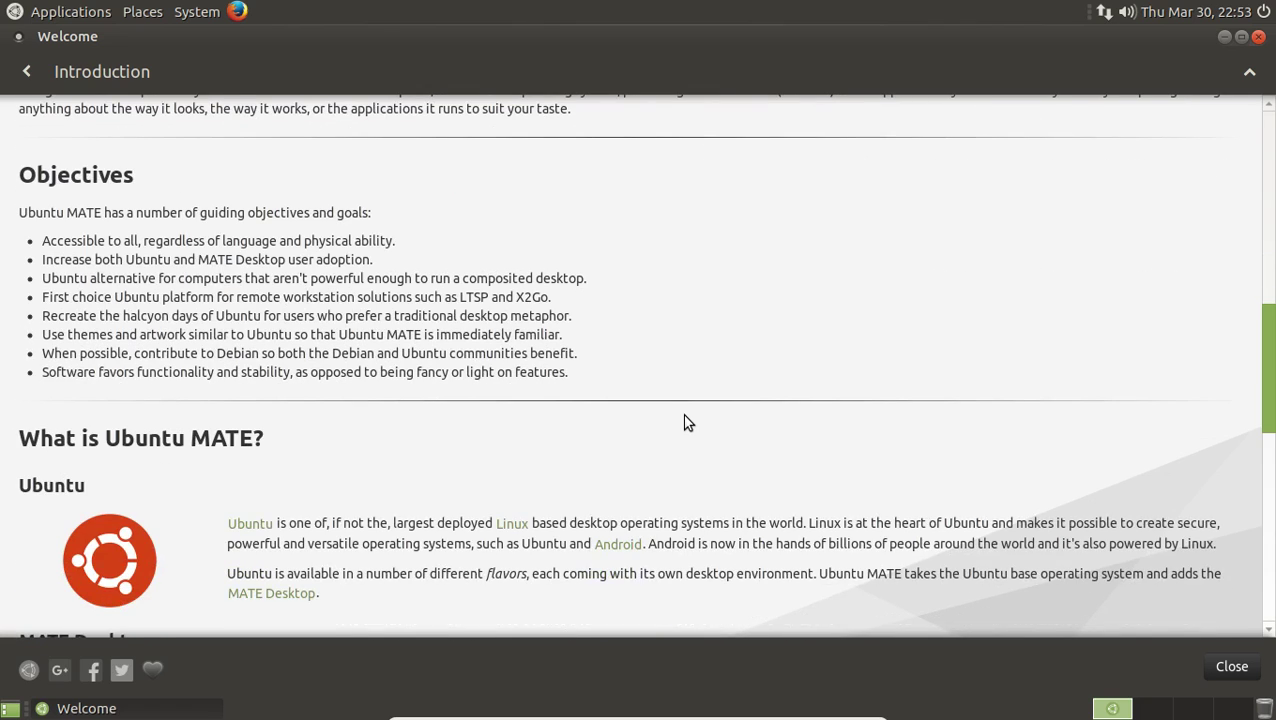
scroll(684, 423, "down", 5)
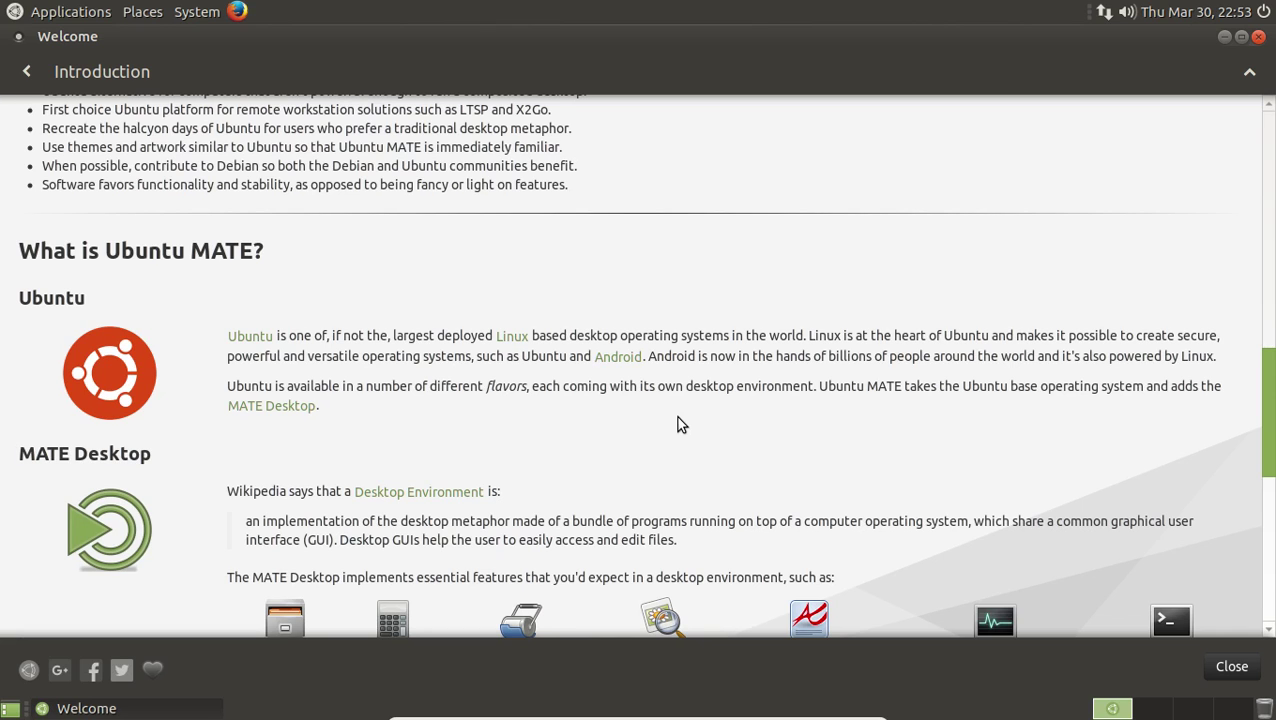
scroll(677, 424, "down", 1)
scroll(676, 424, "down", 4)
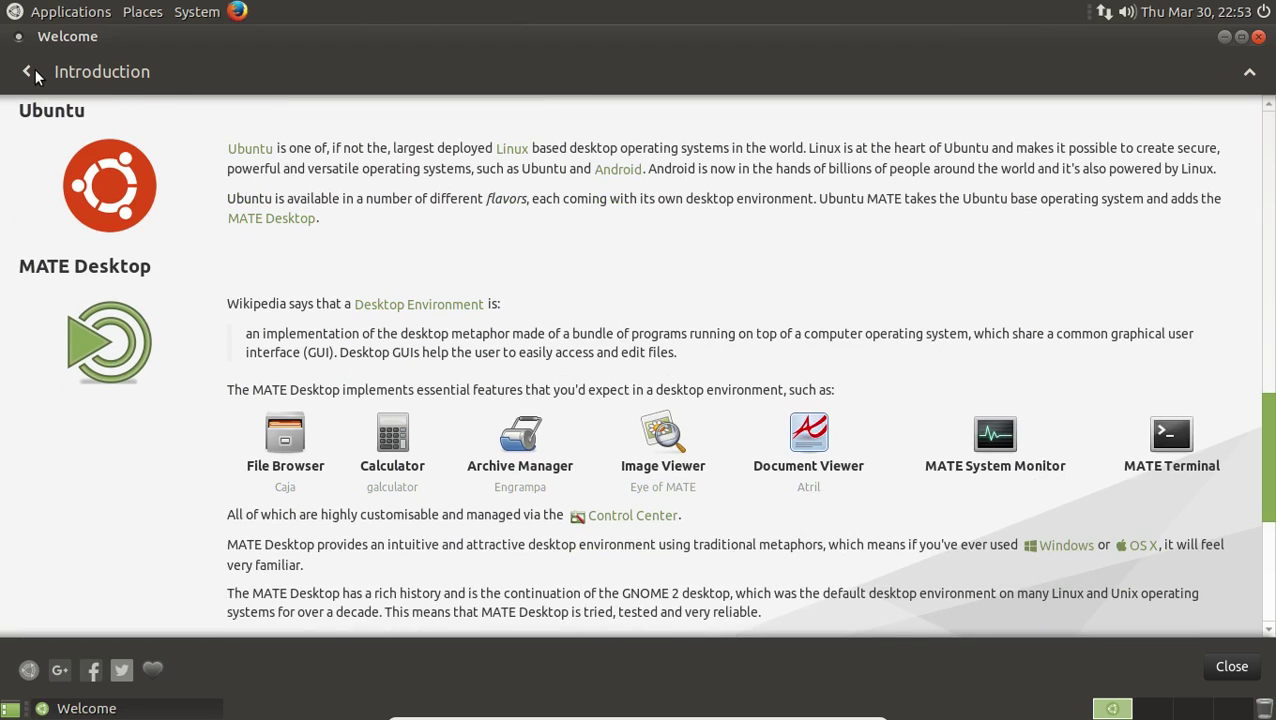
left_click(28, 73)
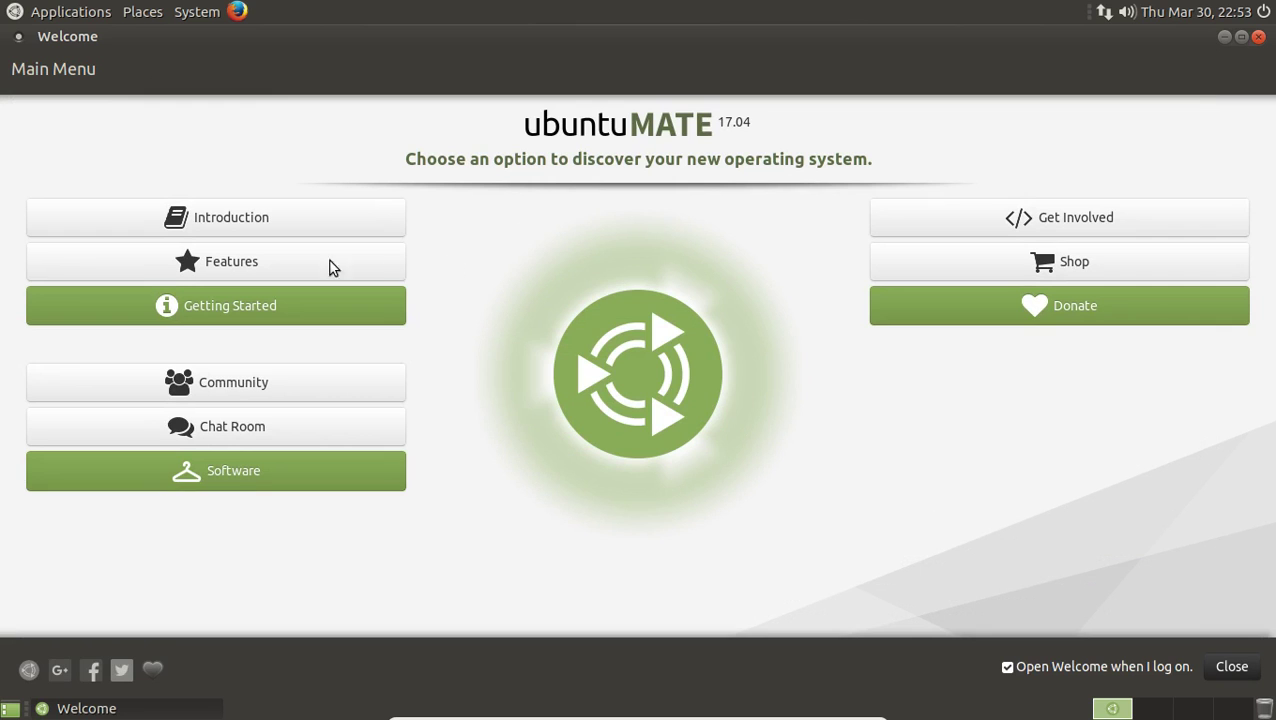
- Read through the Features page, covering security, productivity, entertainment and games, and return to the main menu
left_click(322, 260)
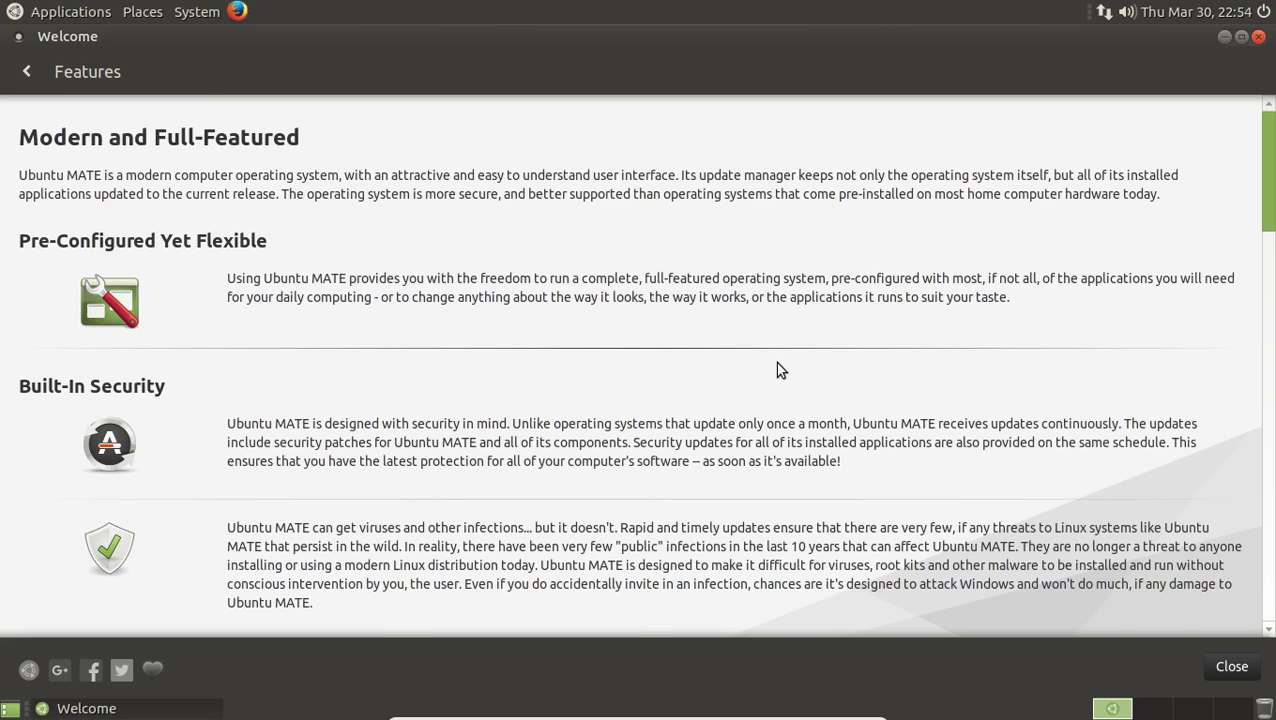
scroll(777, 363, "down", 3)
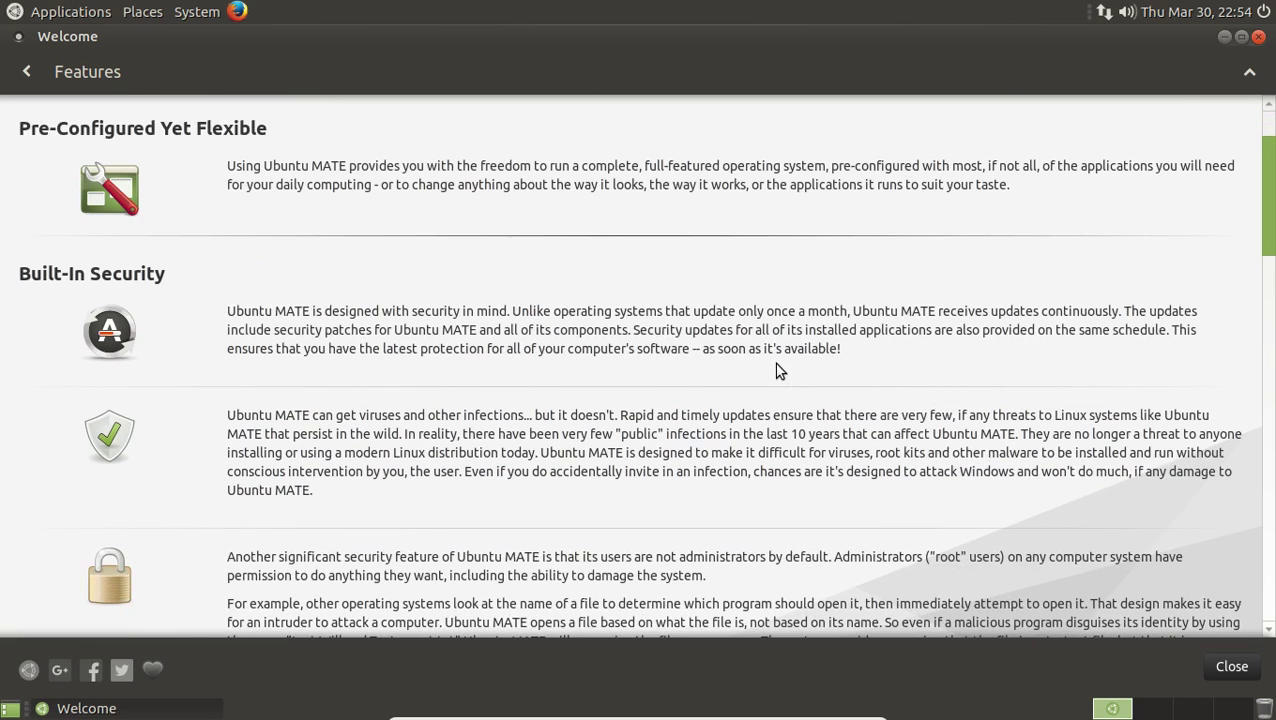
scroll(778, 373, "down", 4)
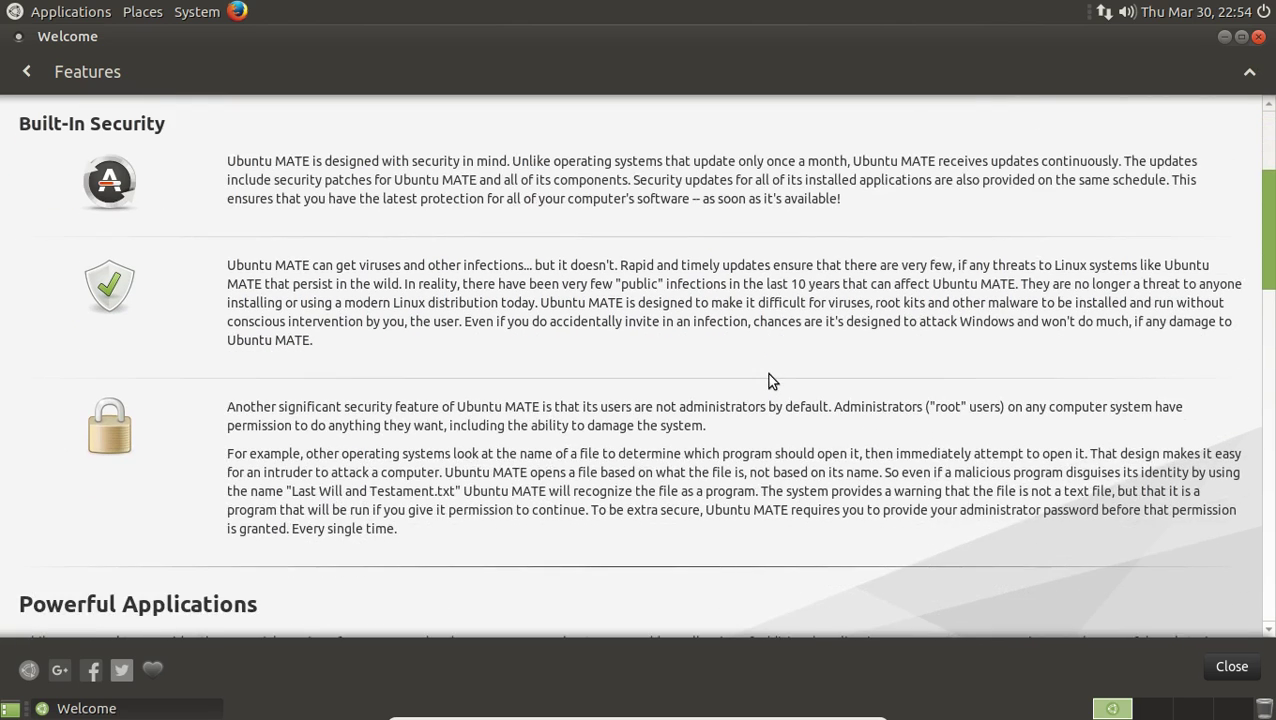
scroll(767, 373, "down", 4)
scroll(765, 375, "down", 3)
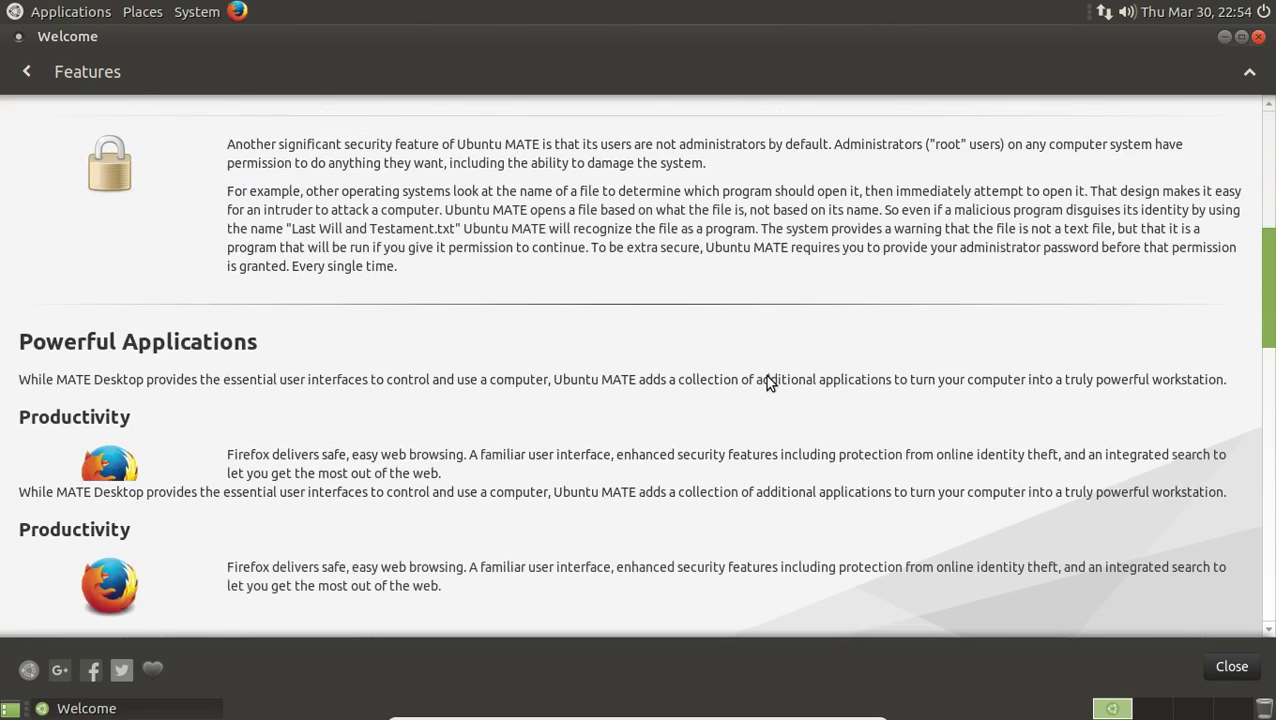
scroll(765, 375, "down", 10)
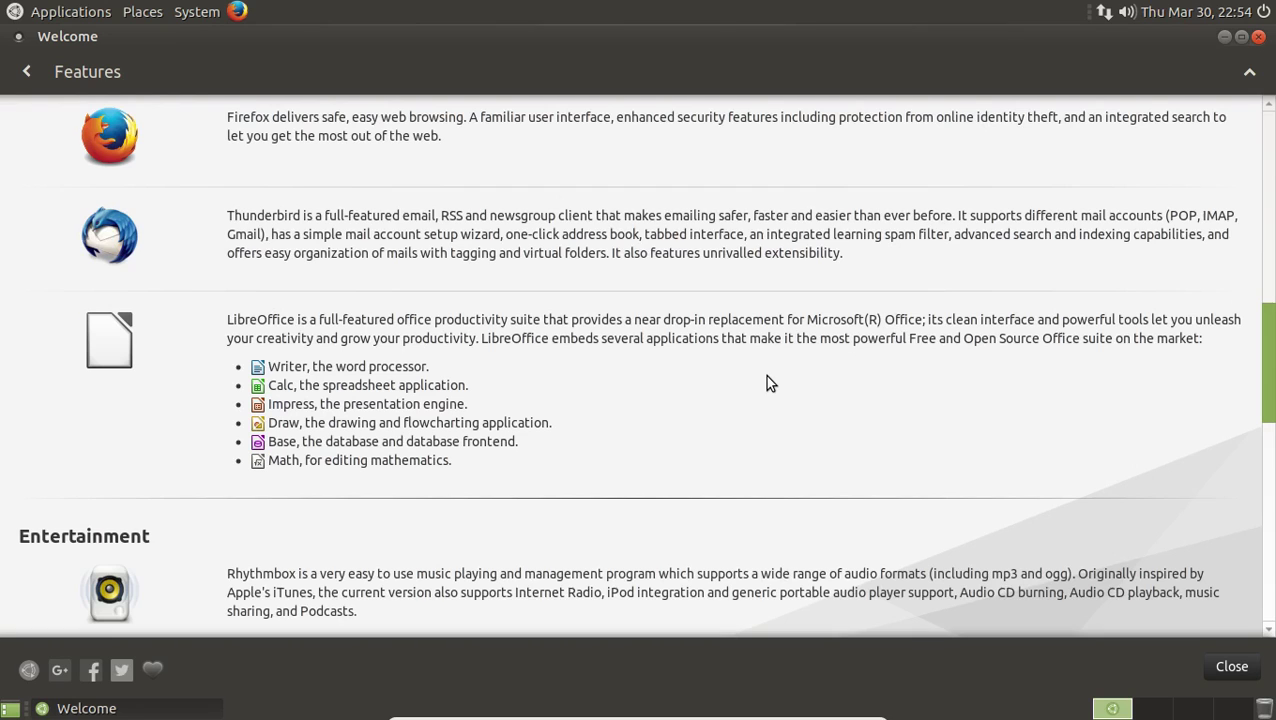
scroll(765, 375, "down", 3)
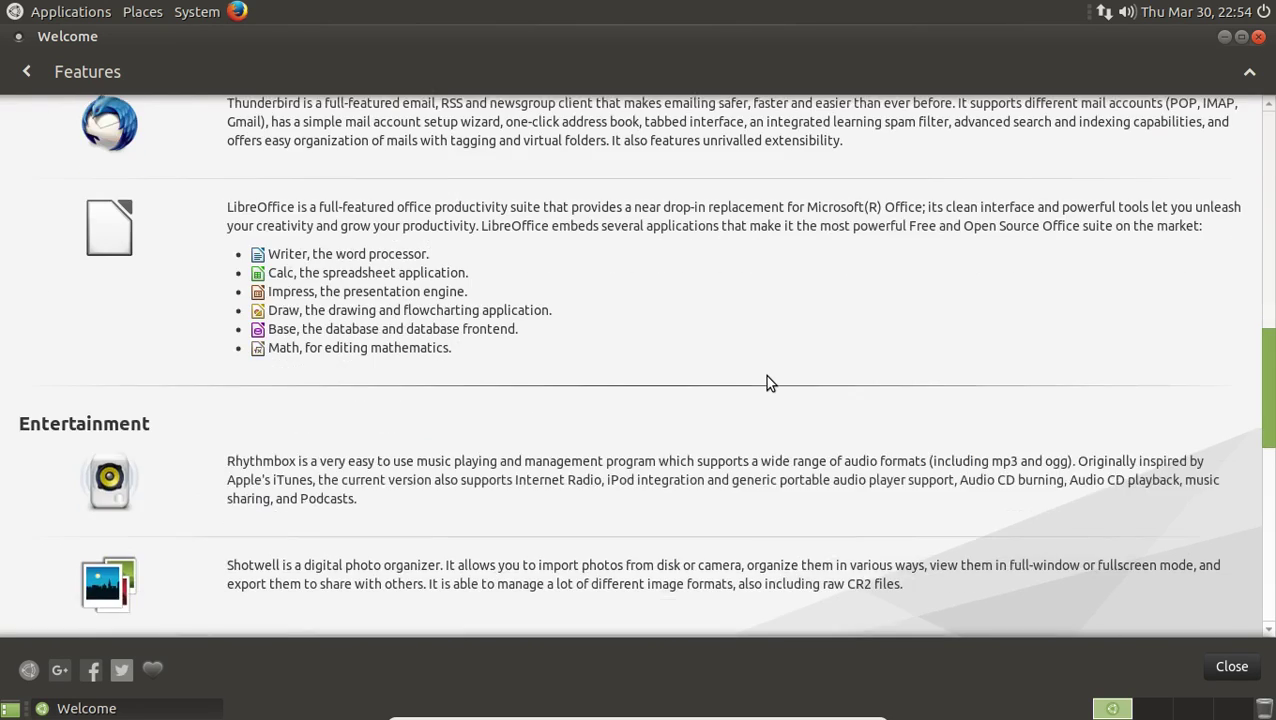
scroll(765, 375, "down", 1)
scroll(766, 378, "down", 3)
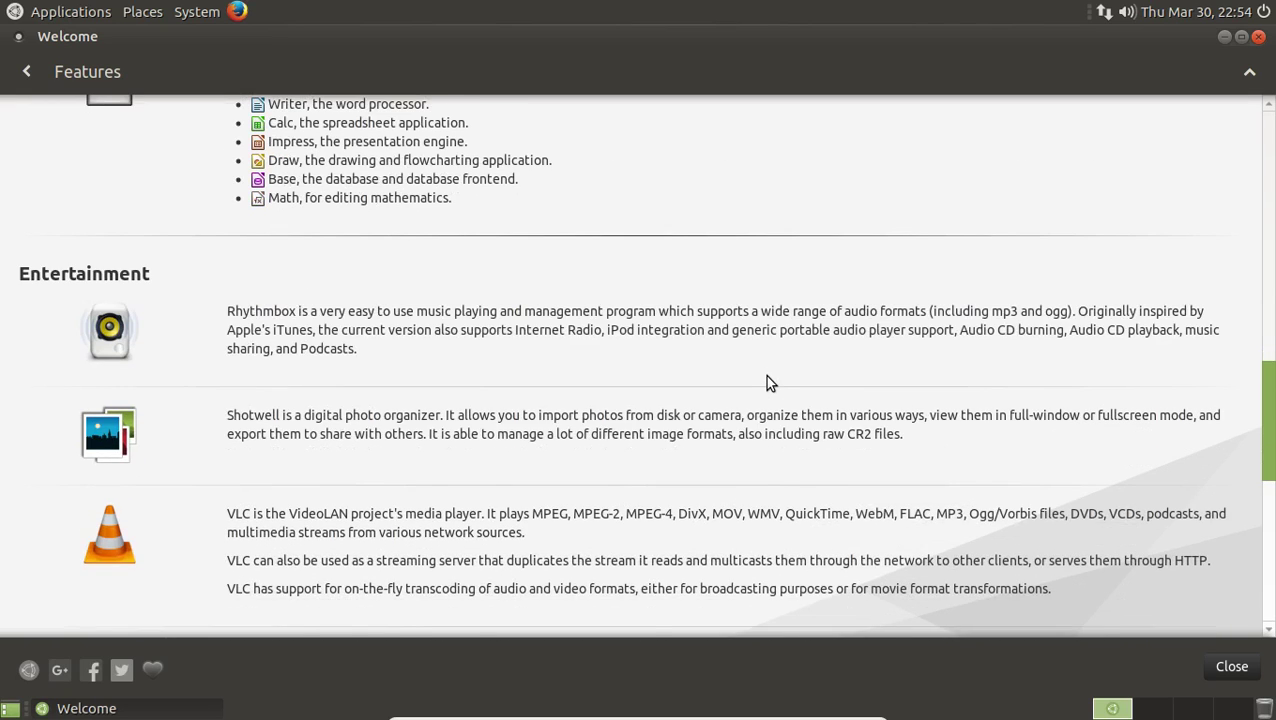
scroll(763, 376, "down", 2)
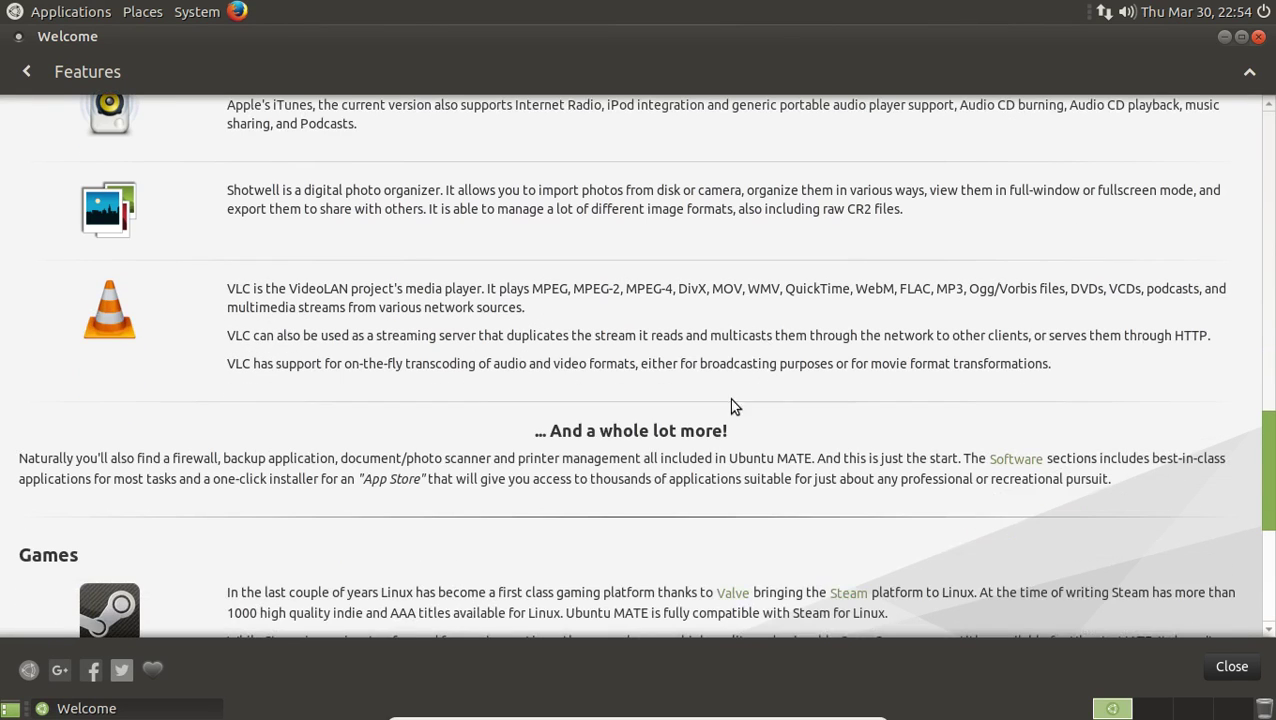
left_click(28, 74)
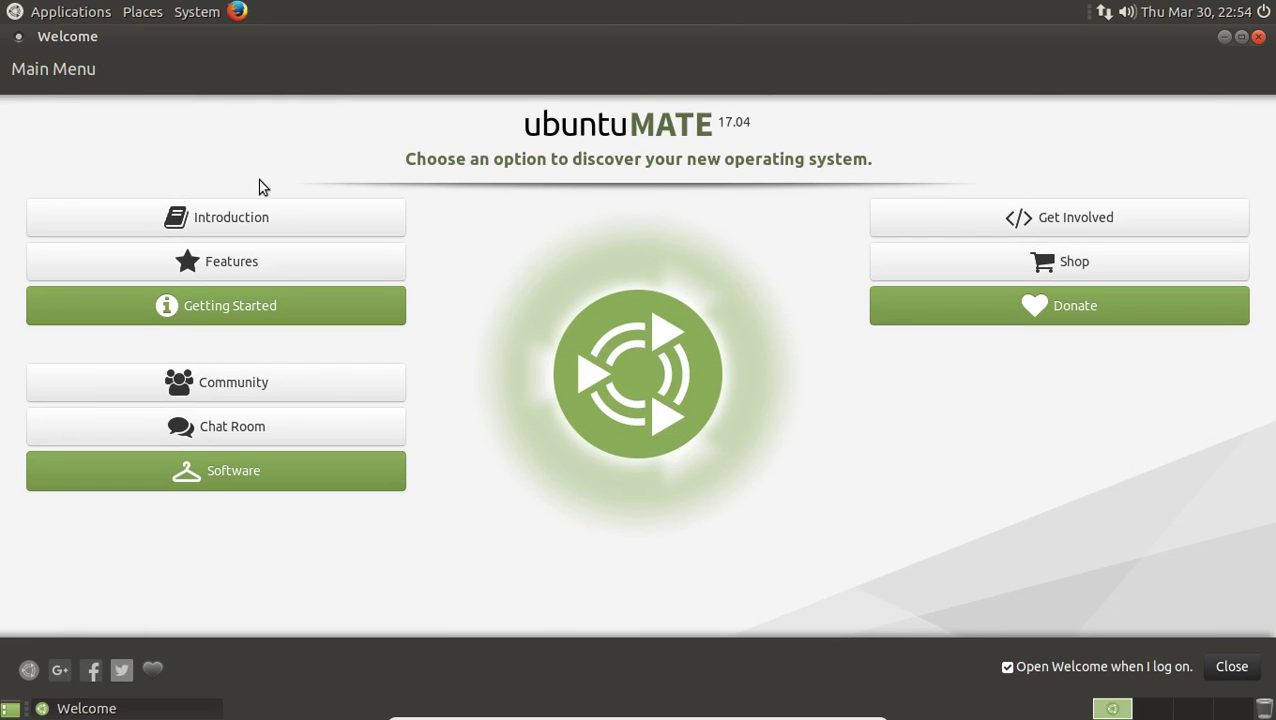
- View the Getting Started topic selection and return to the main menu
left_click(291, 304)
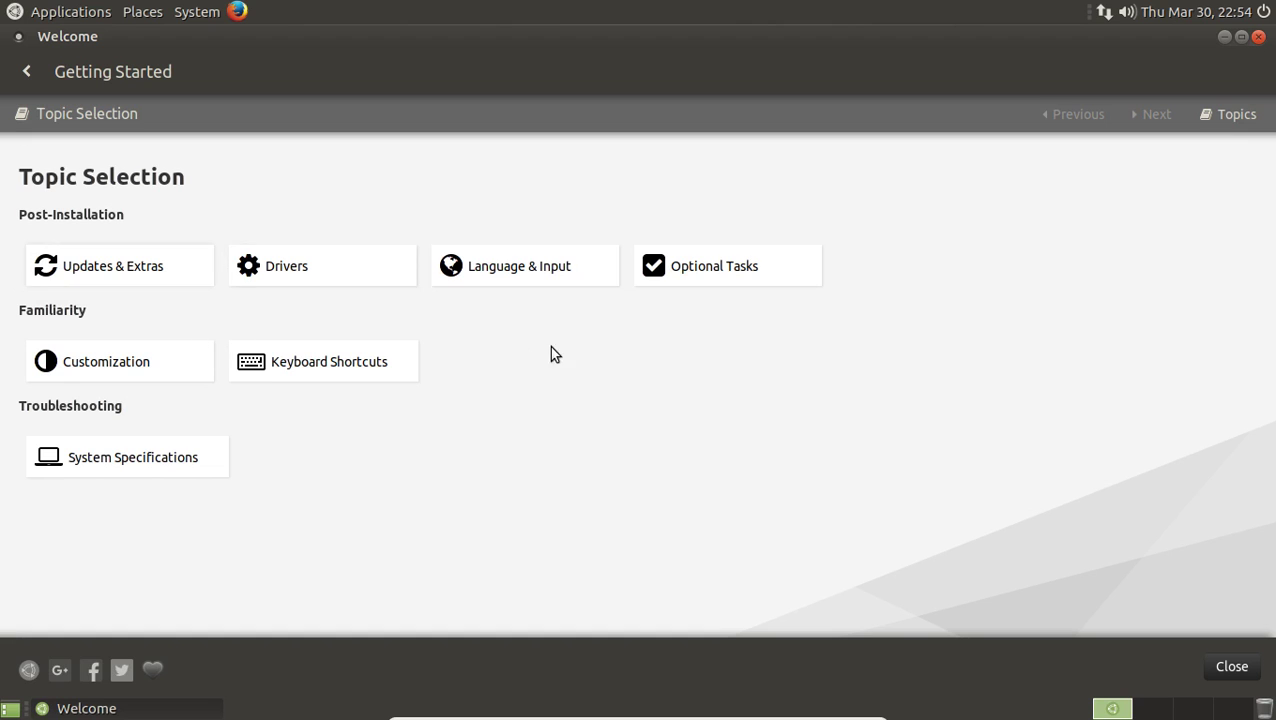
left_click(33, 73)
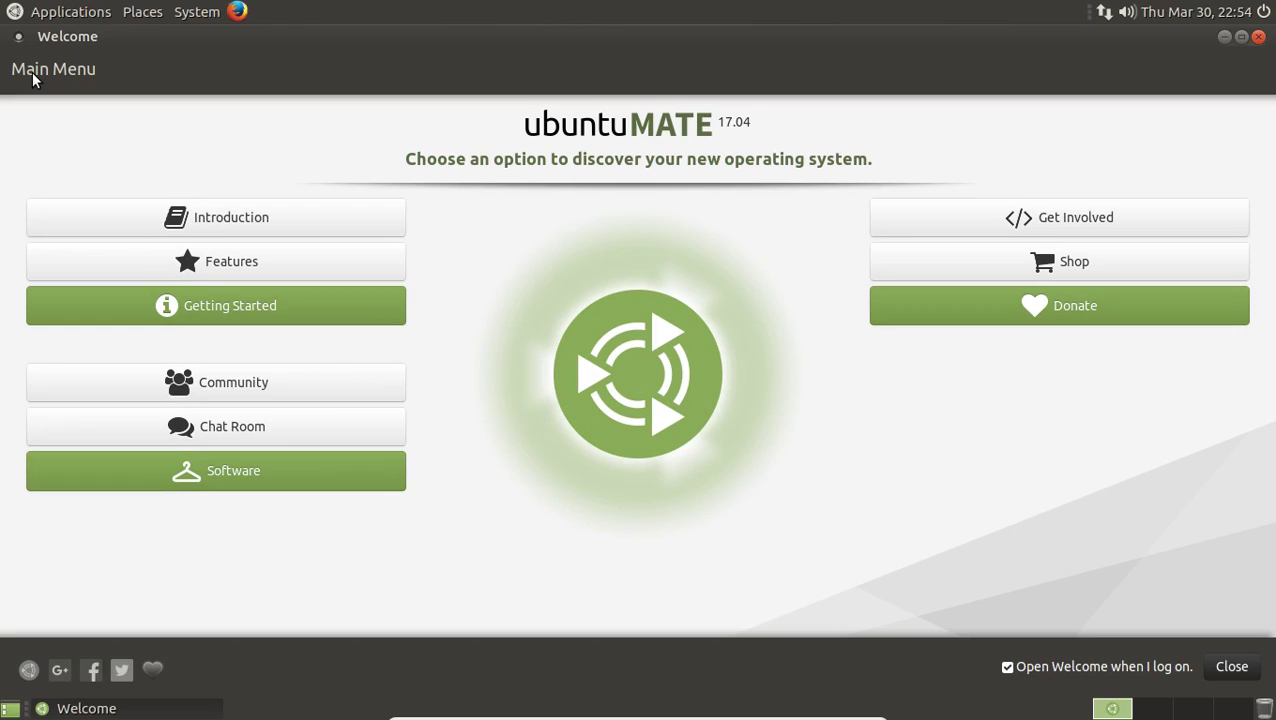
- Open the Software Boutique and browse the applications offered in its Internet category
left_click(245, 478)
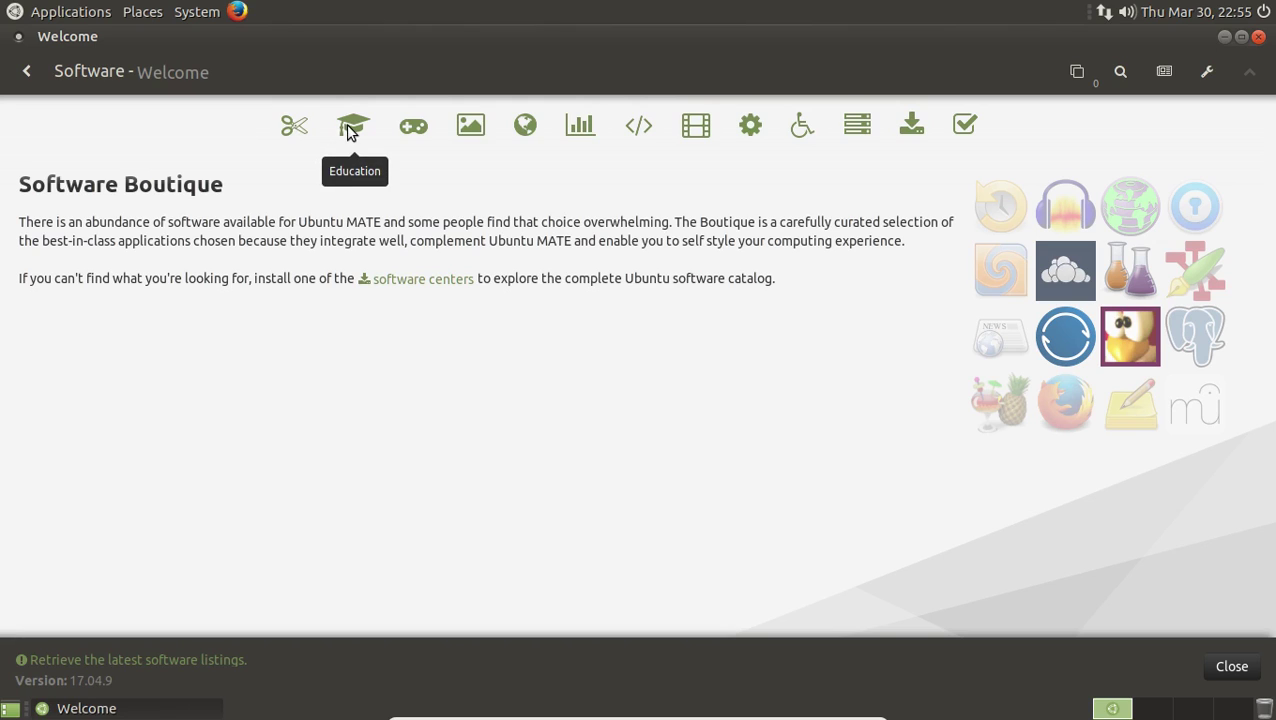
left_click(524, 130)
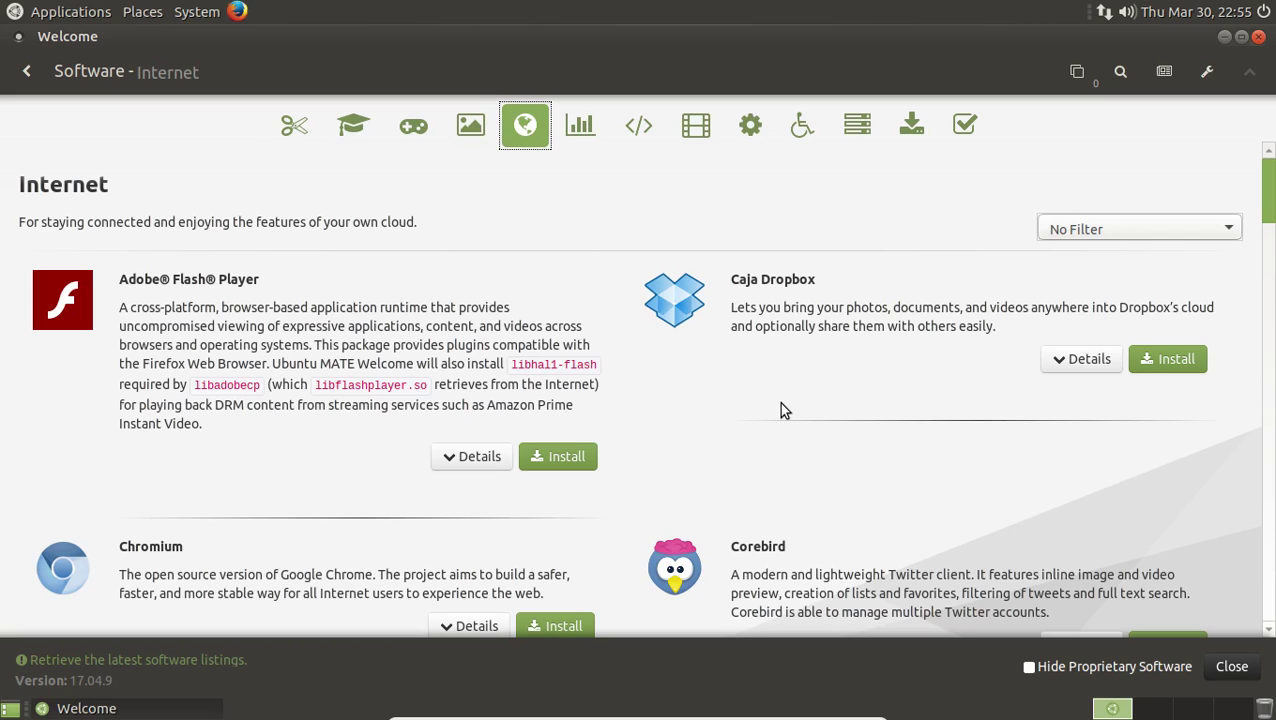
scroll(779, 402, "down", 1)
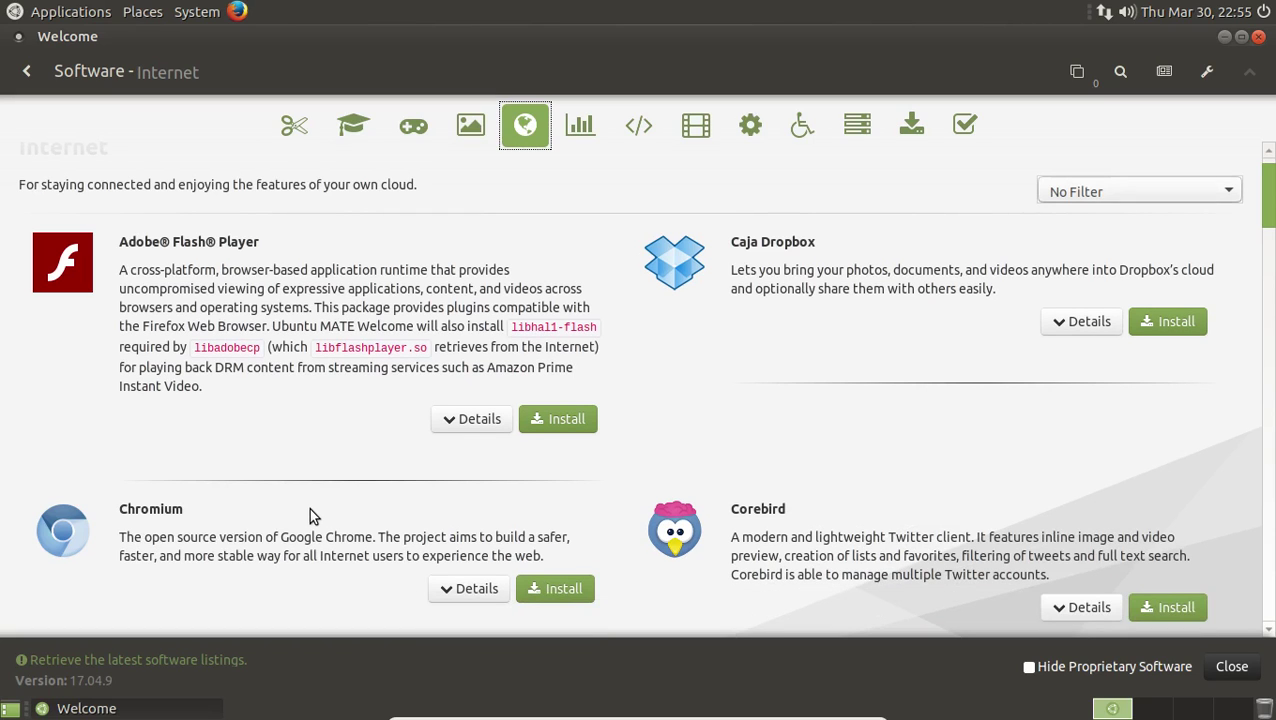
scroll(309, 510, "down", 1)
scroll(891, 490, "down", 2)
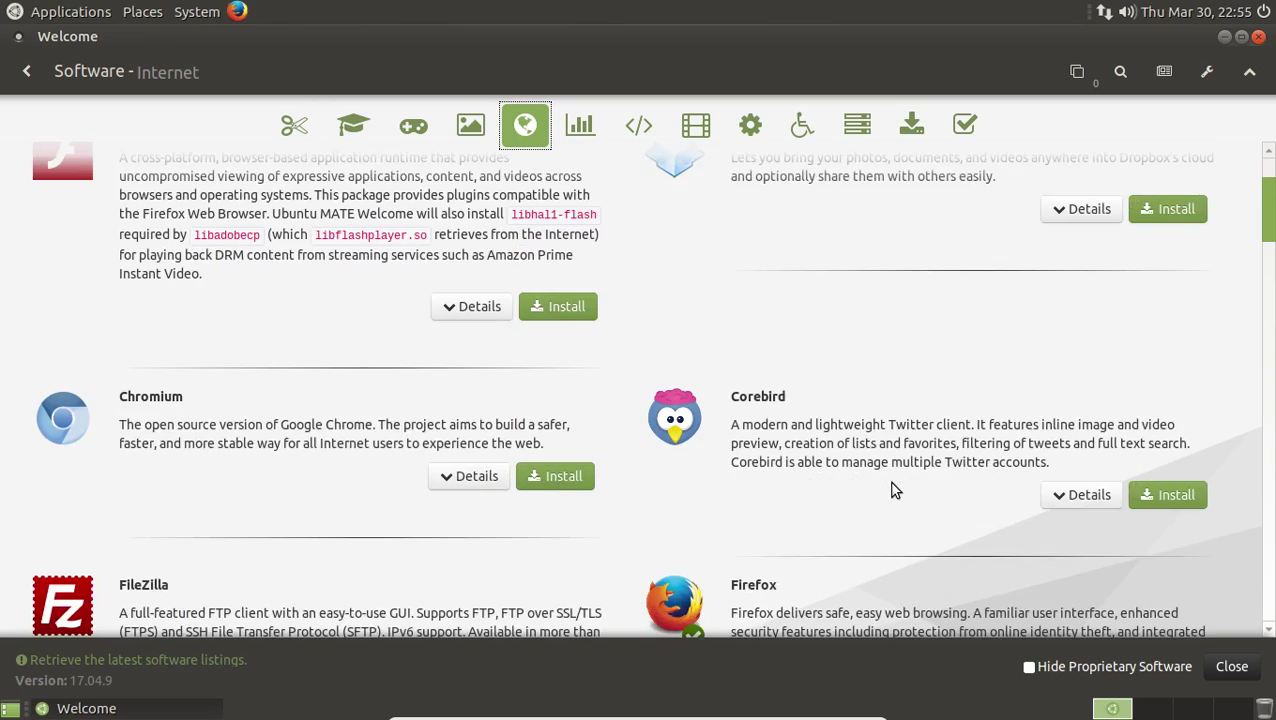
scroll(893, 484, "down", 6)
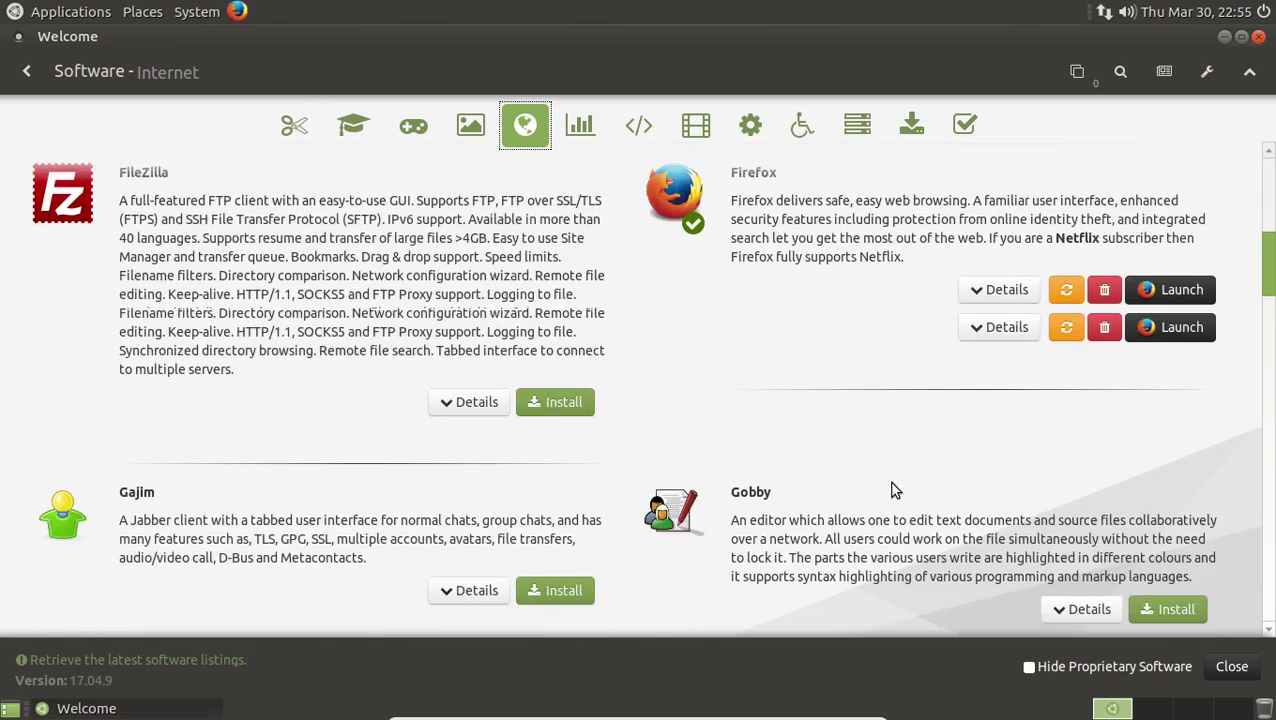
scroll(895, 490, "down", 2)
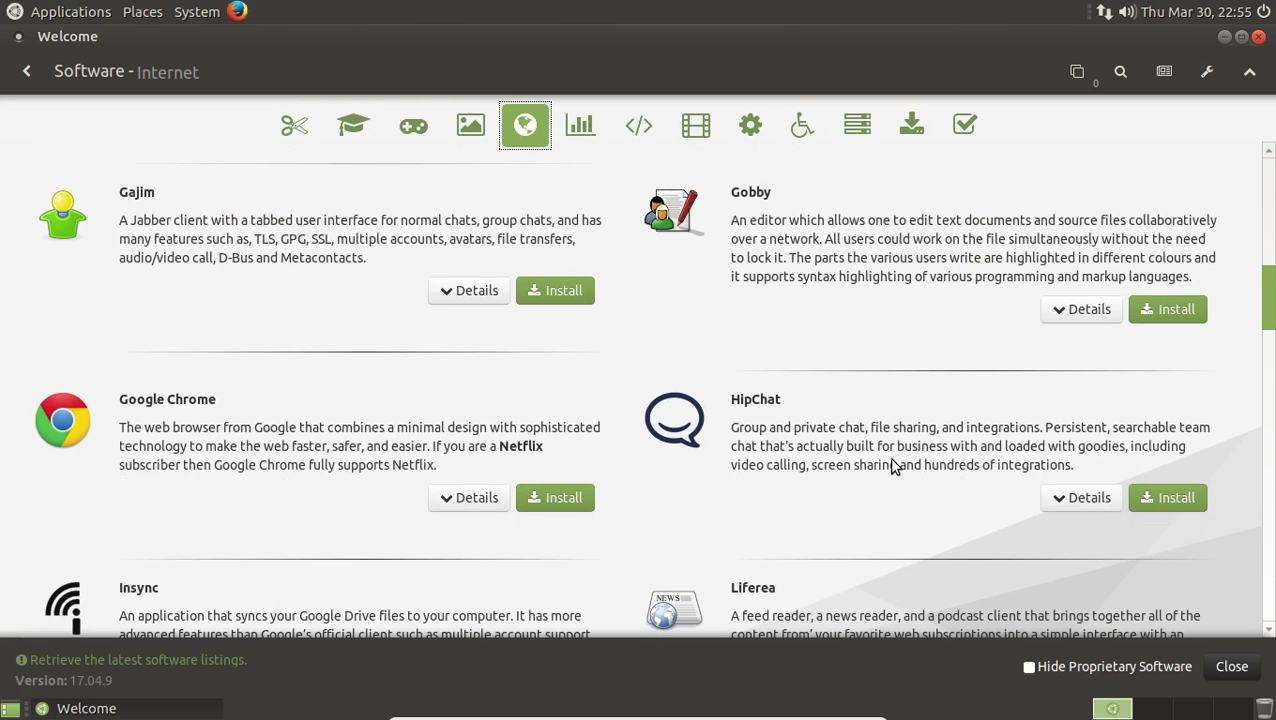
scroll(895, 462, "down", 2)
scroll(895, 458, "down", 2)
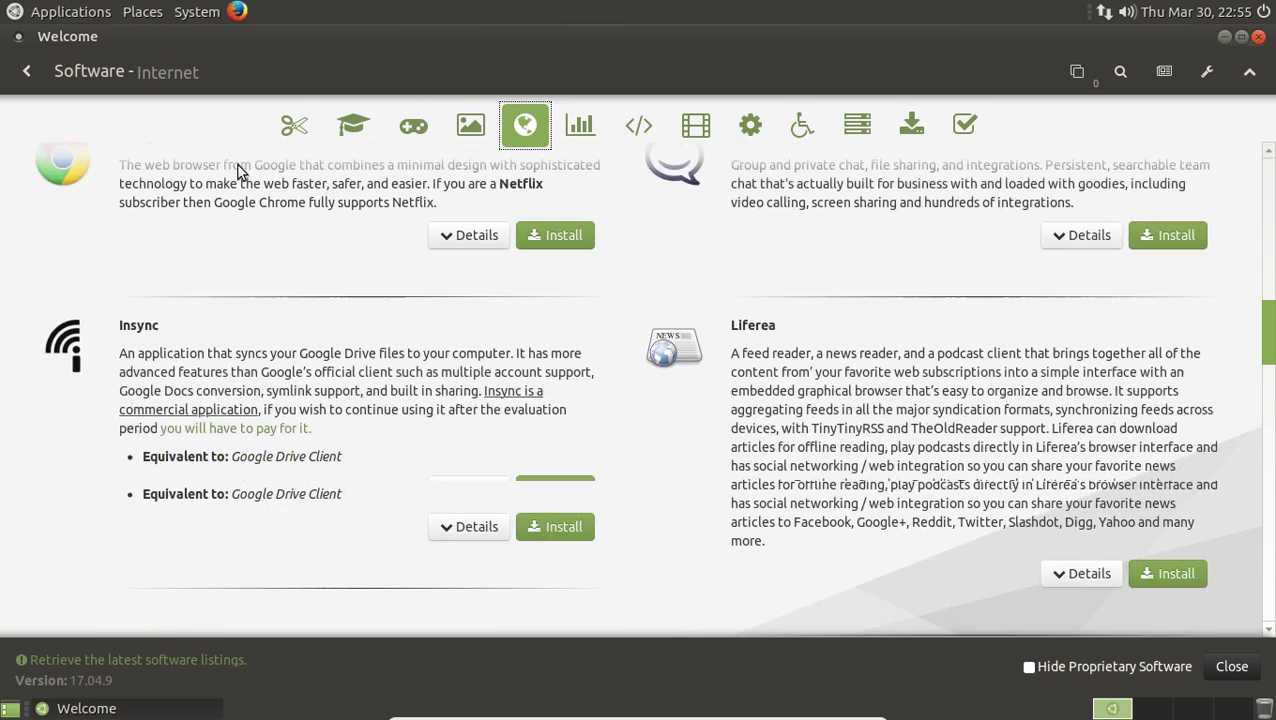
- Leave the Software Boutique and close the Welcome window
left_click(26, 72)
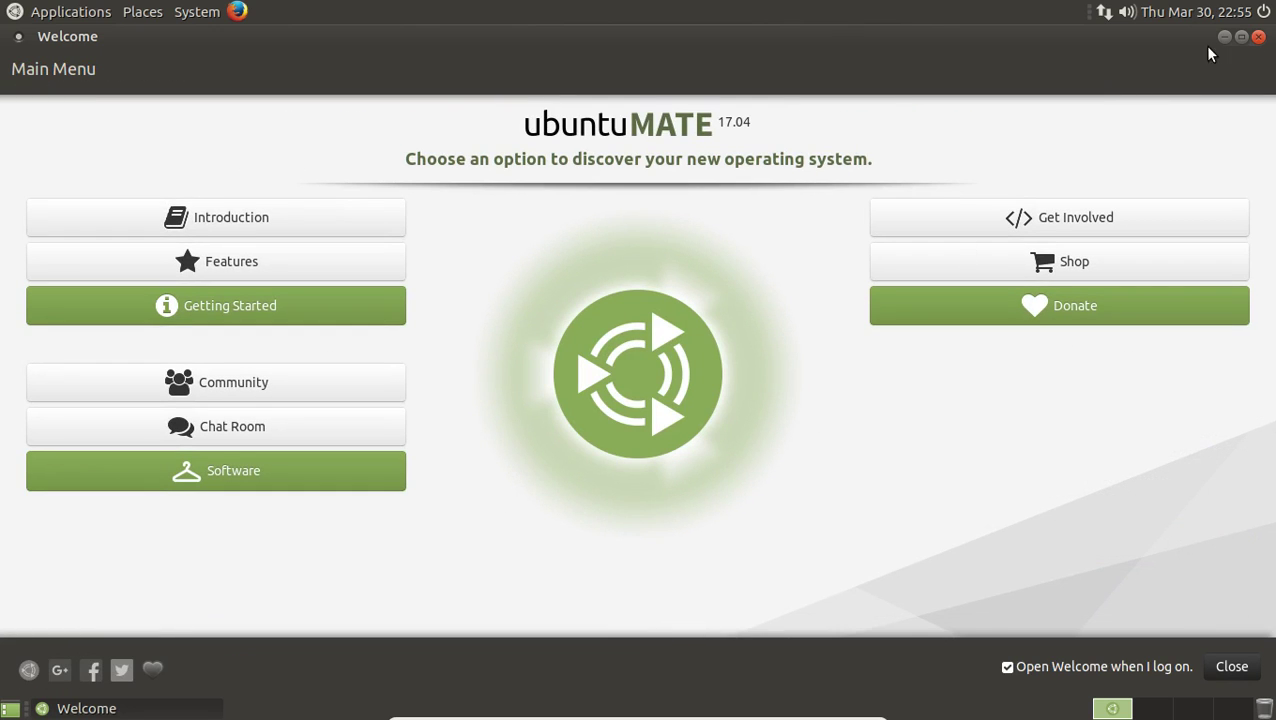
left_click(1257, 38)
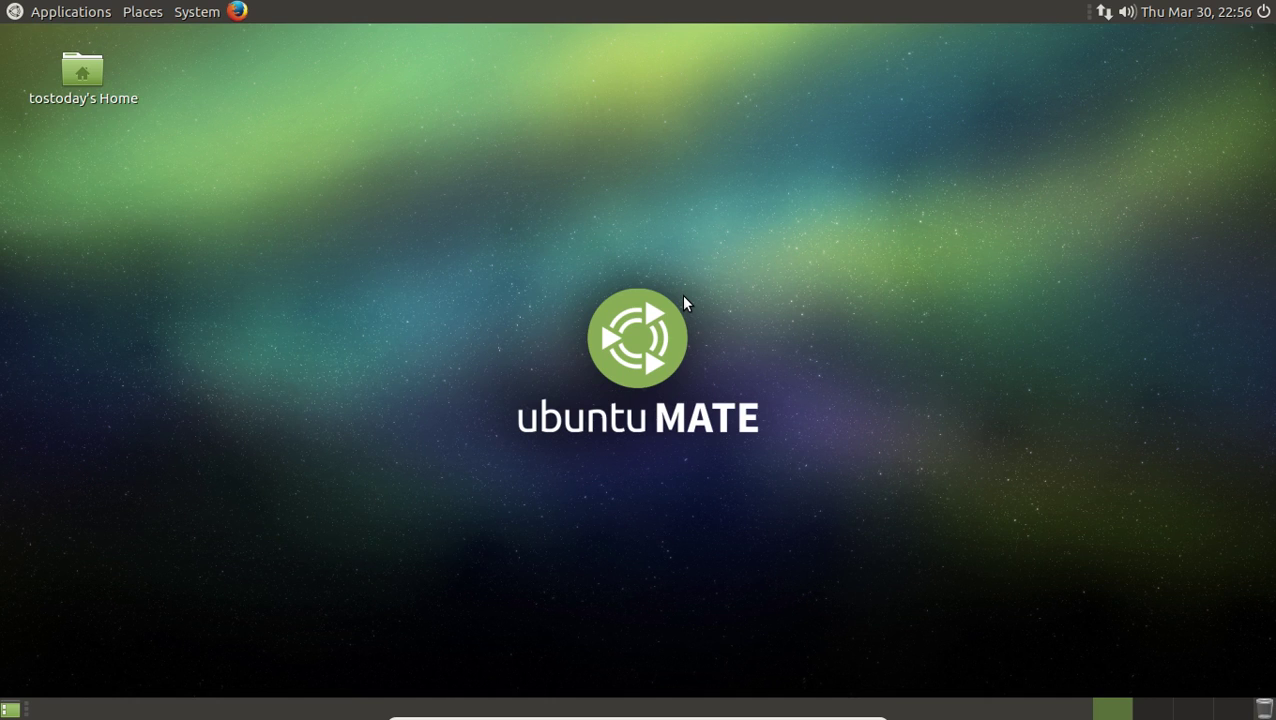
- Open the desktop background settings, browse the available wallpapers, and close the Appearance Preferences
right_click(449, 150)
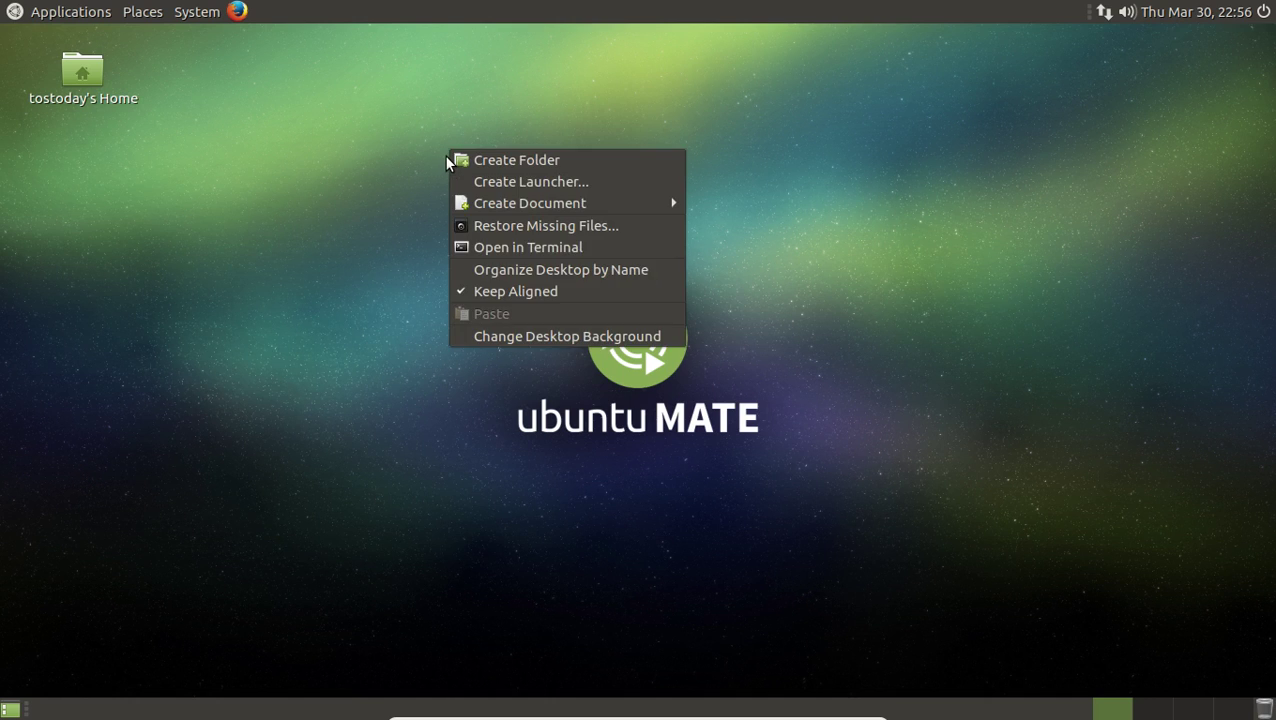
left_click(659, 335)
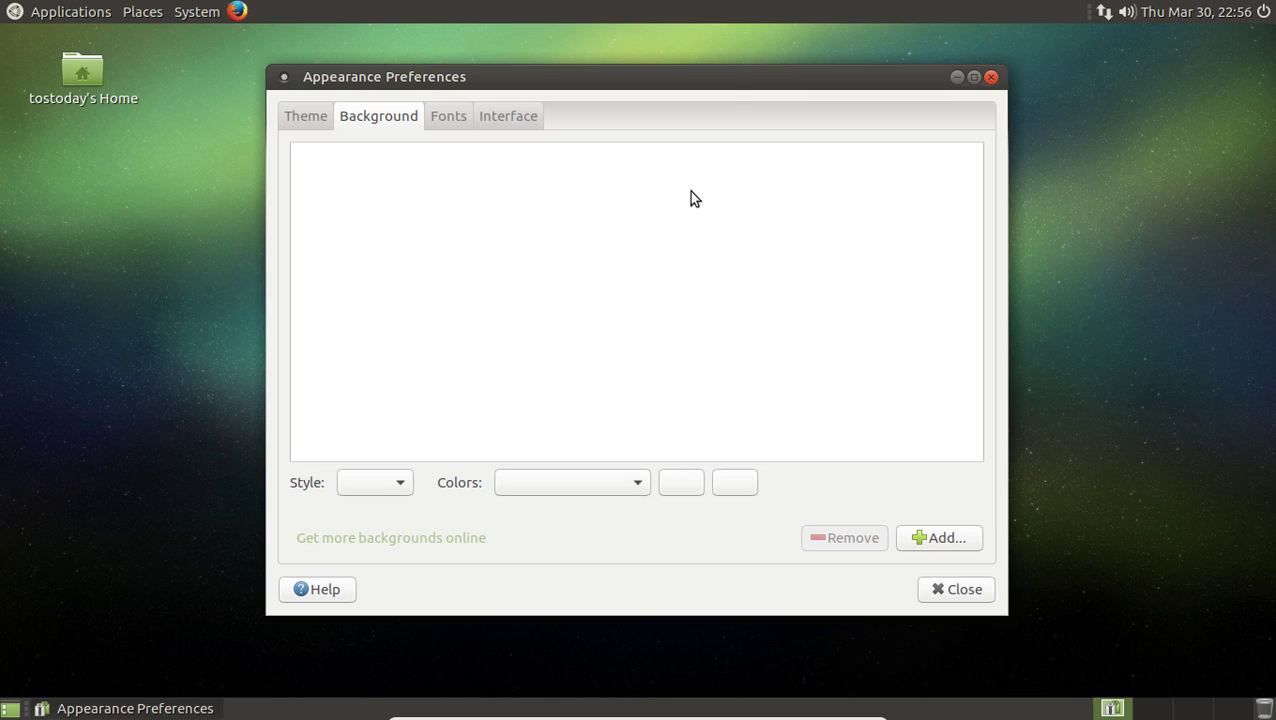
left_click_drag(733, 80, 858, 64)
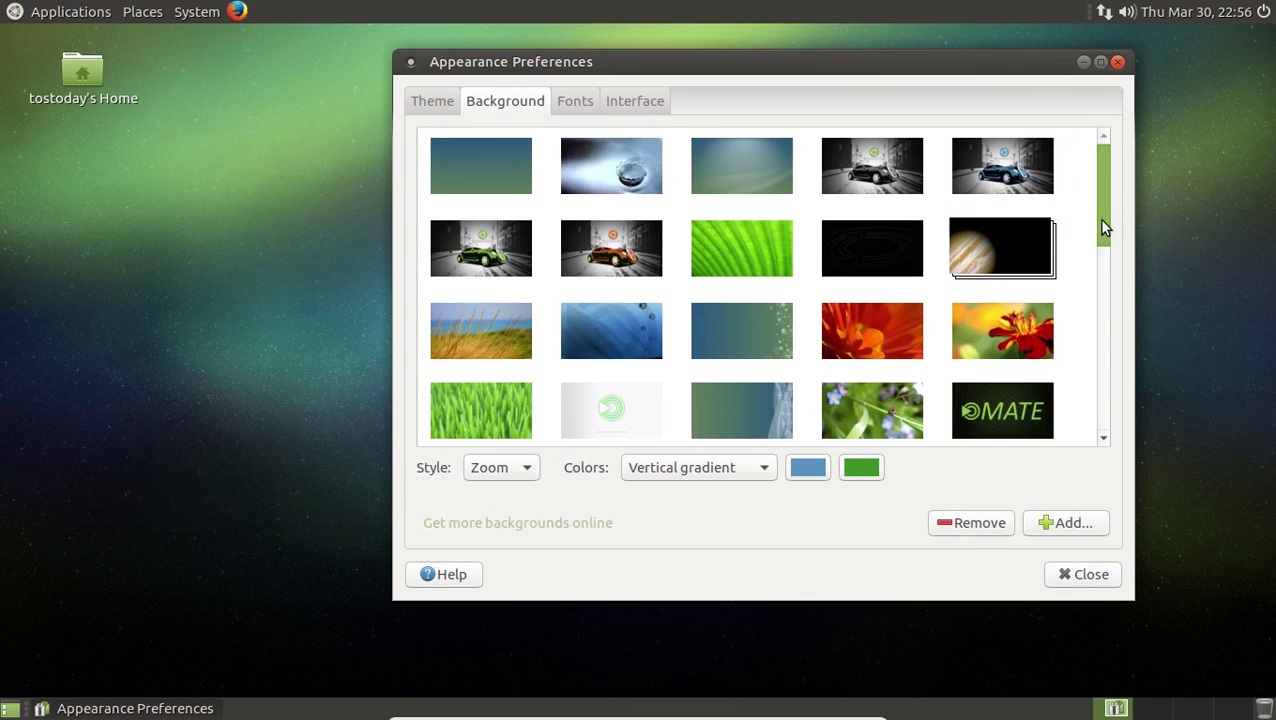
left_click_drag(1104, 228, 1095, 170)
left_click(1078, 578)
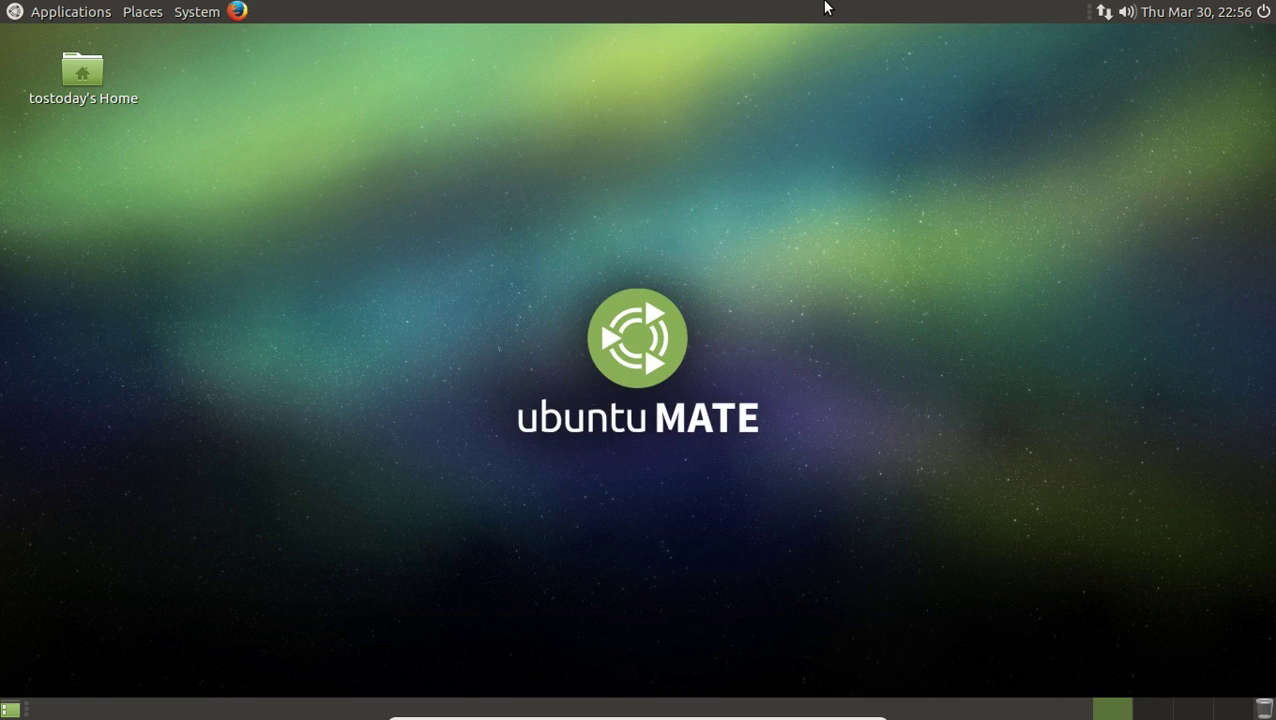
right_click(998, 716)
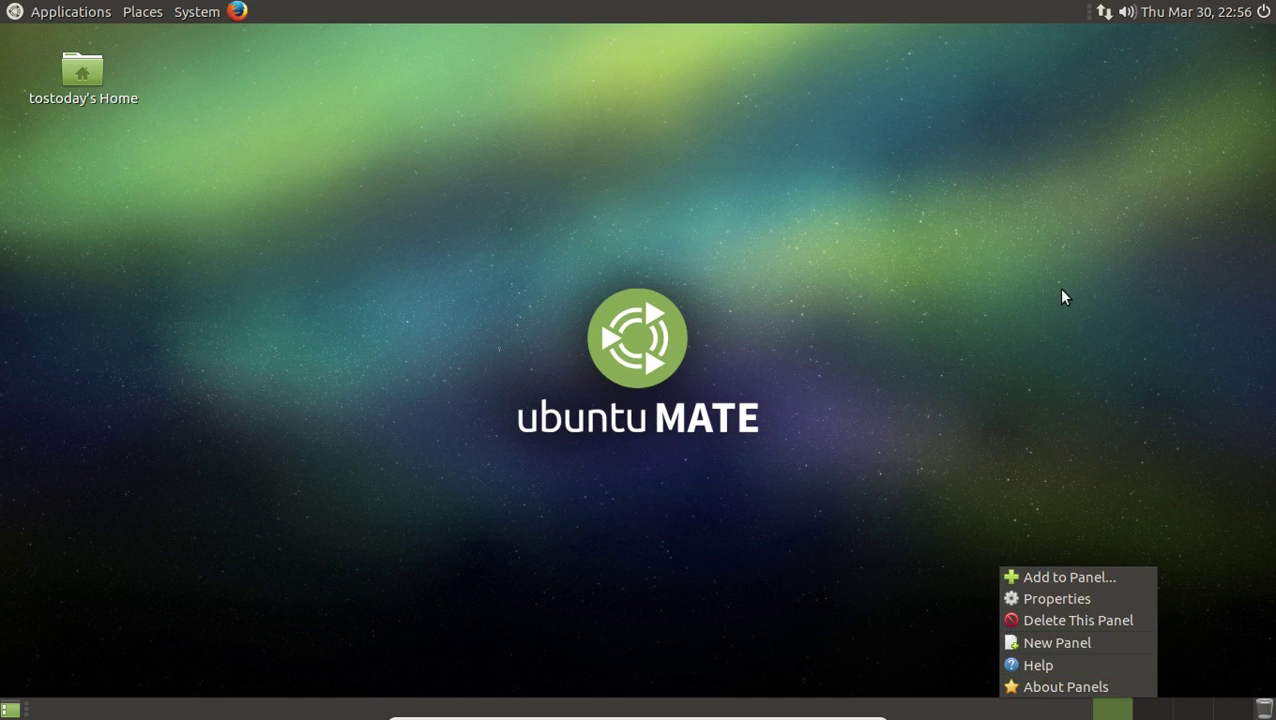
left_click(1042, 338)
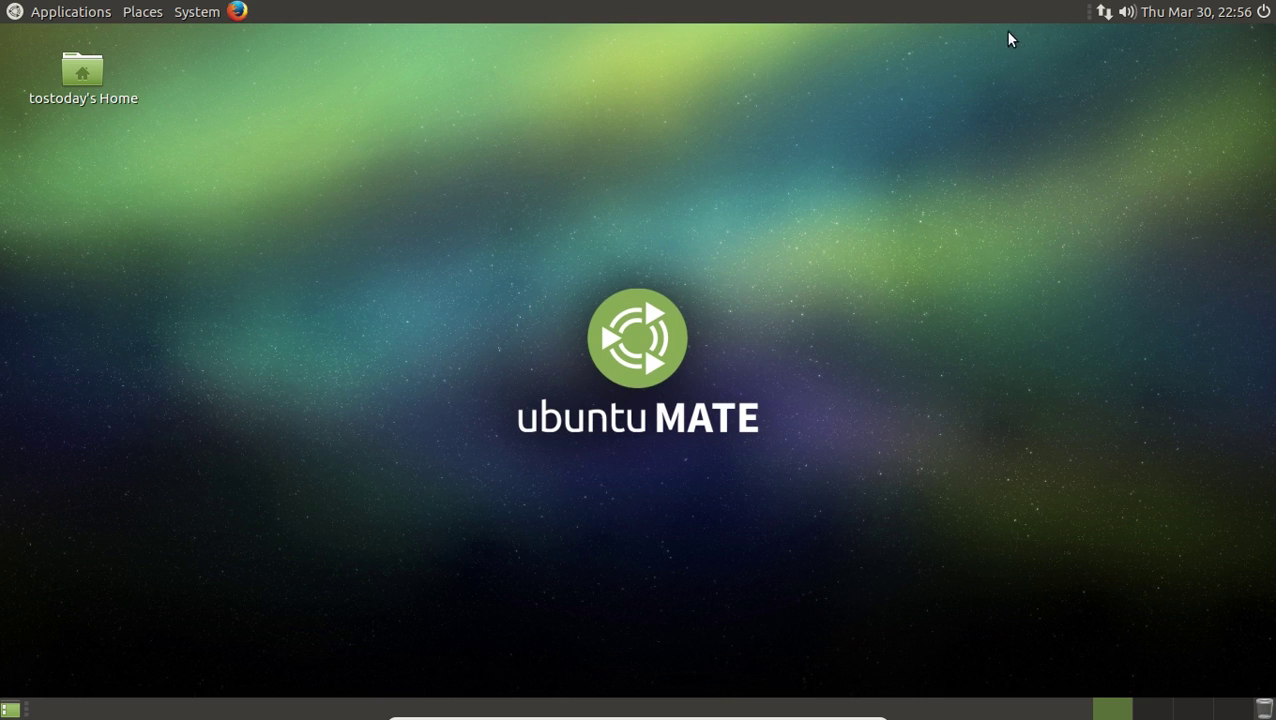
- Add the Trash item to the desktop panel that holds the Applications menu and move it beside the network indicator
right_click(976, 8)
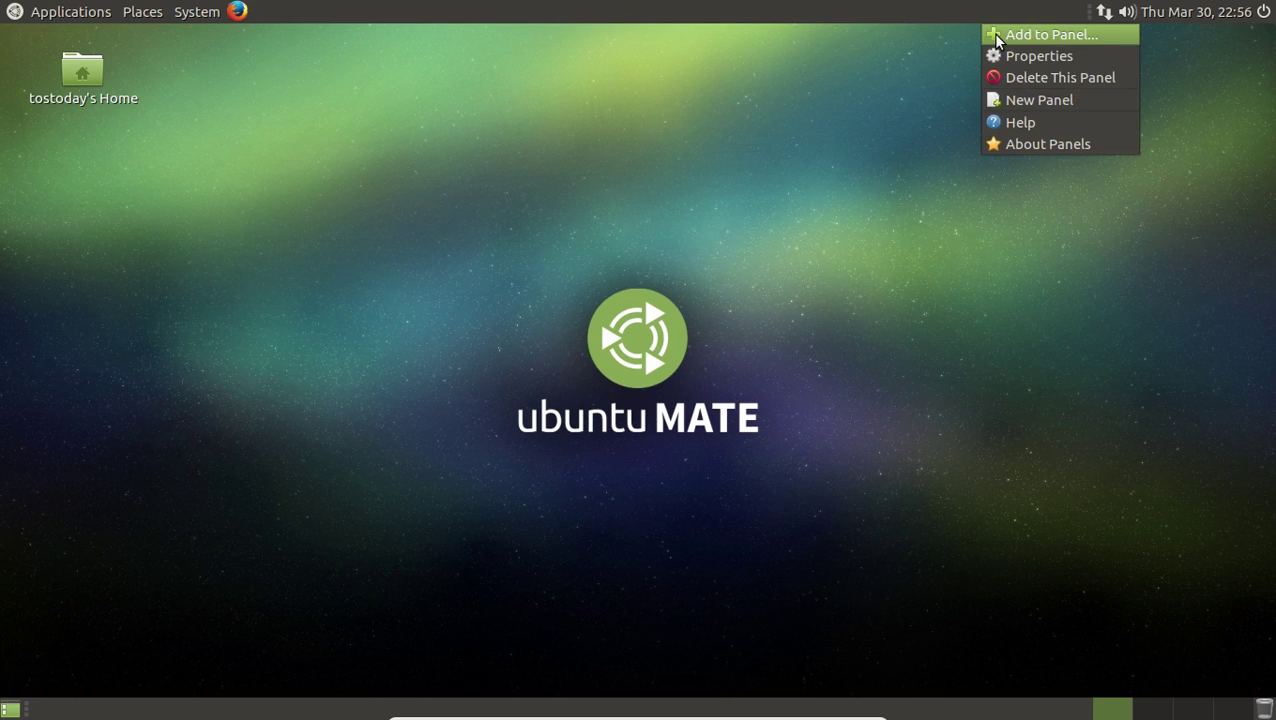
left_click(992, 33)
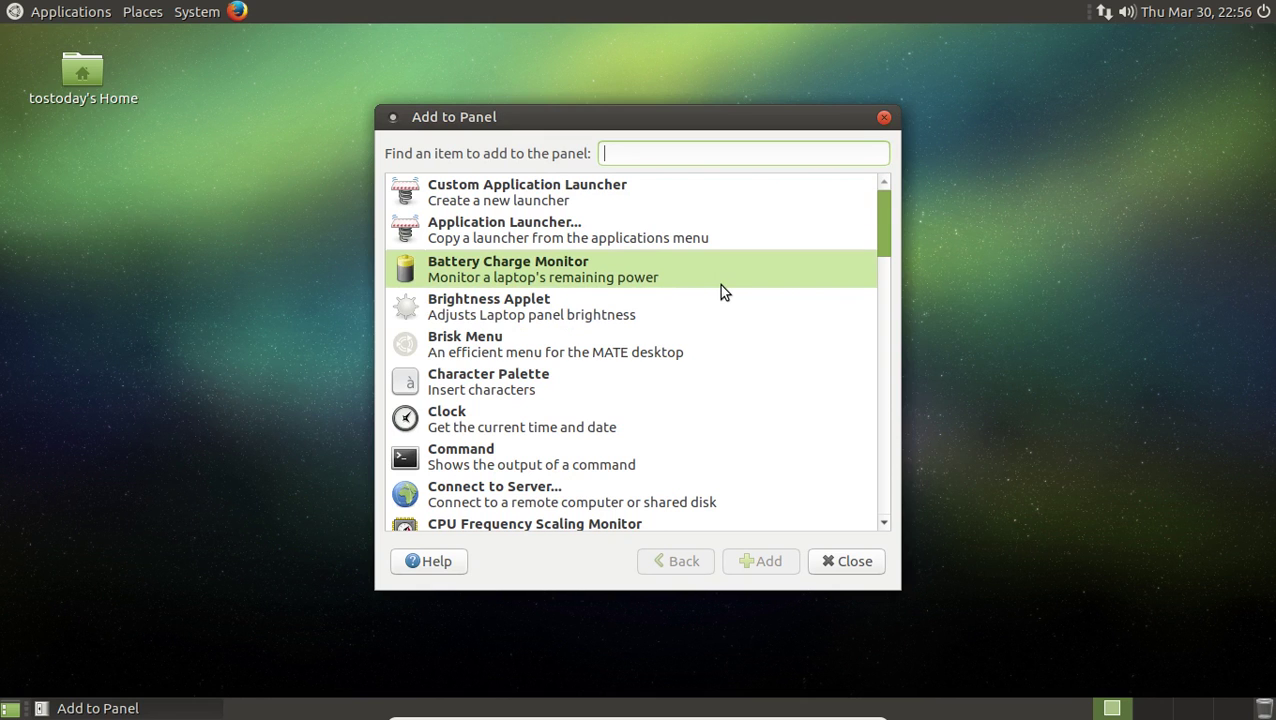
scroll(721, 286, "down", 8)
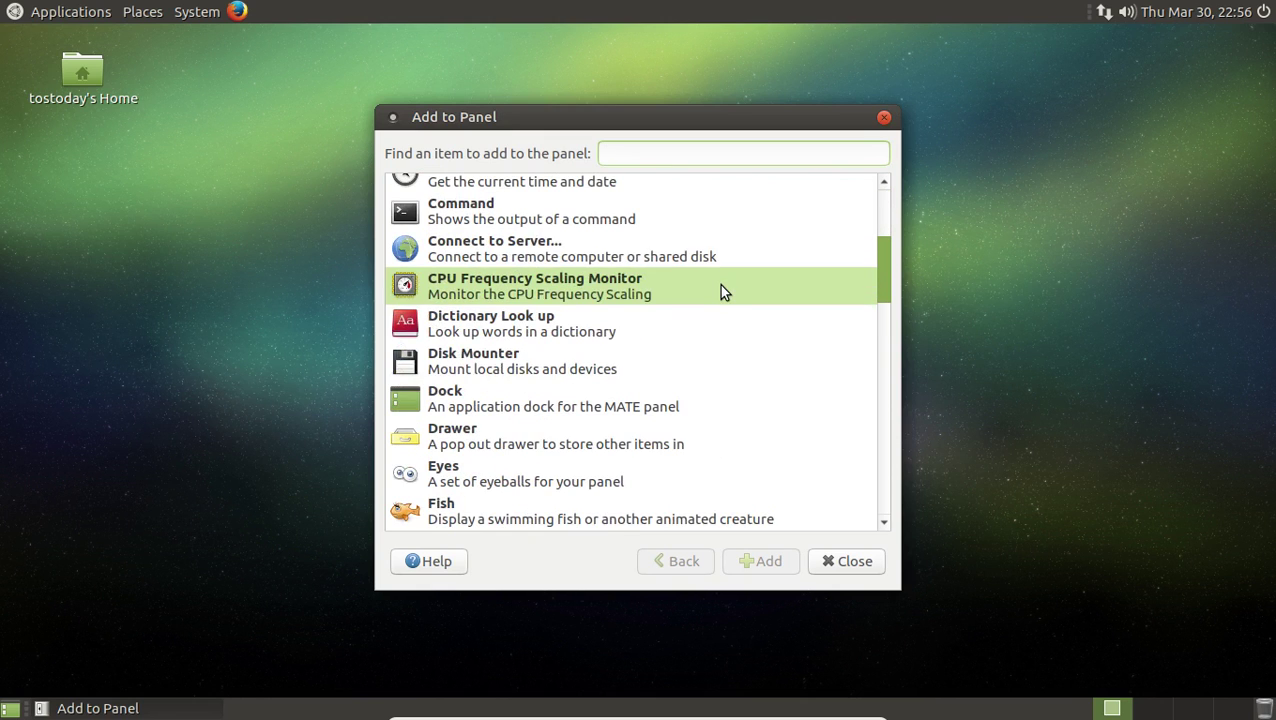
scroll(719, 284, "down", 8)
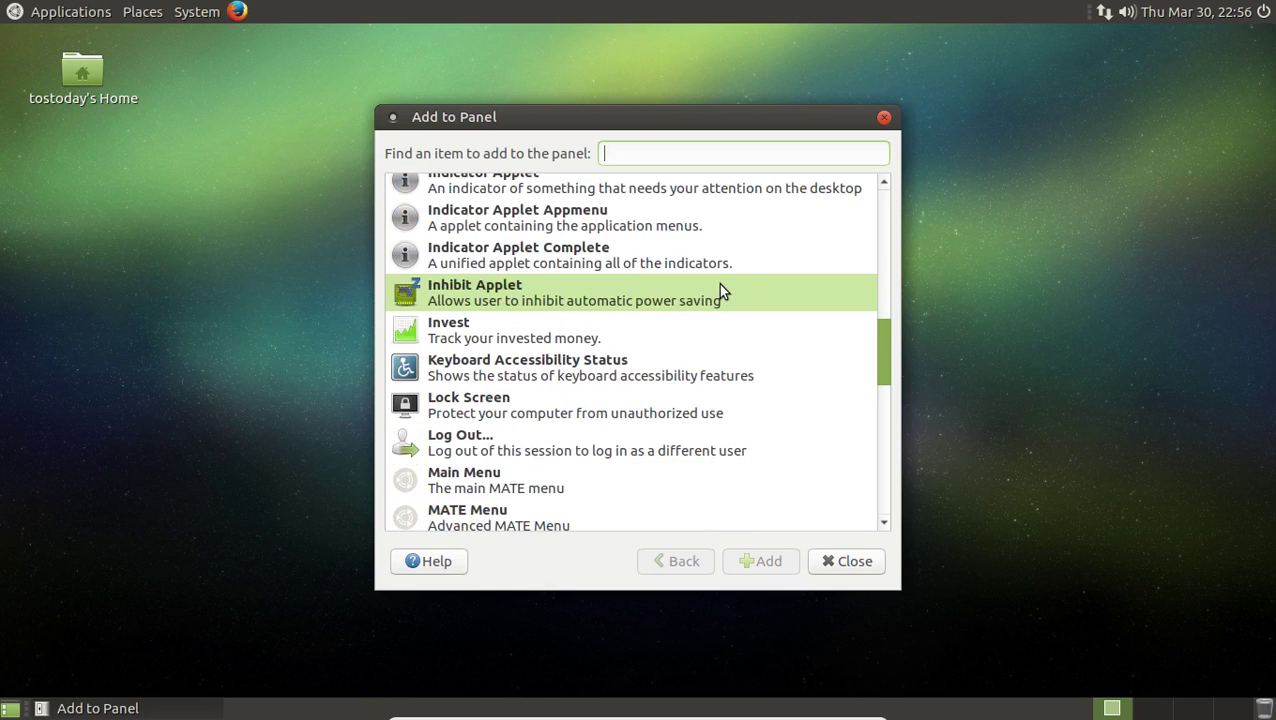
scroll(721, 287, "down", 10)
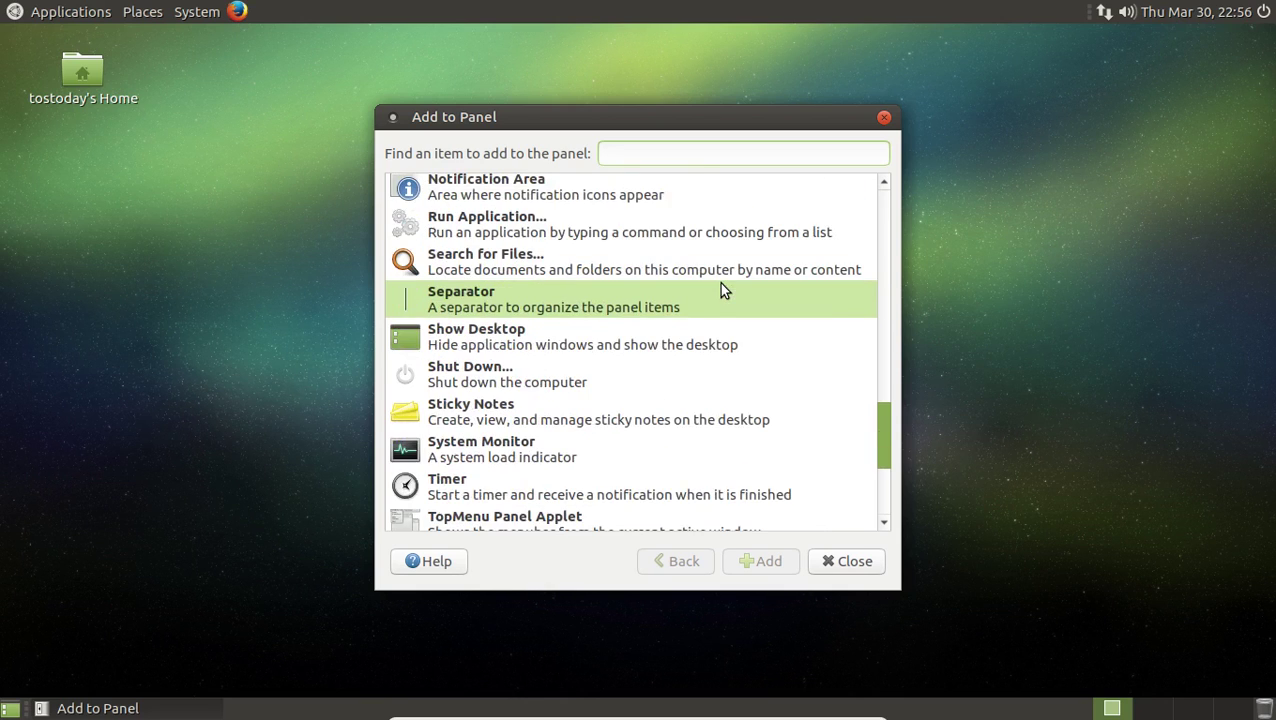
scroll(719, 282, "down", 2)
scroll(719, 282, "up", 9)
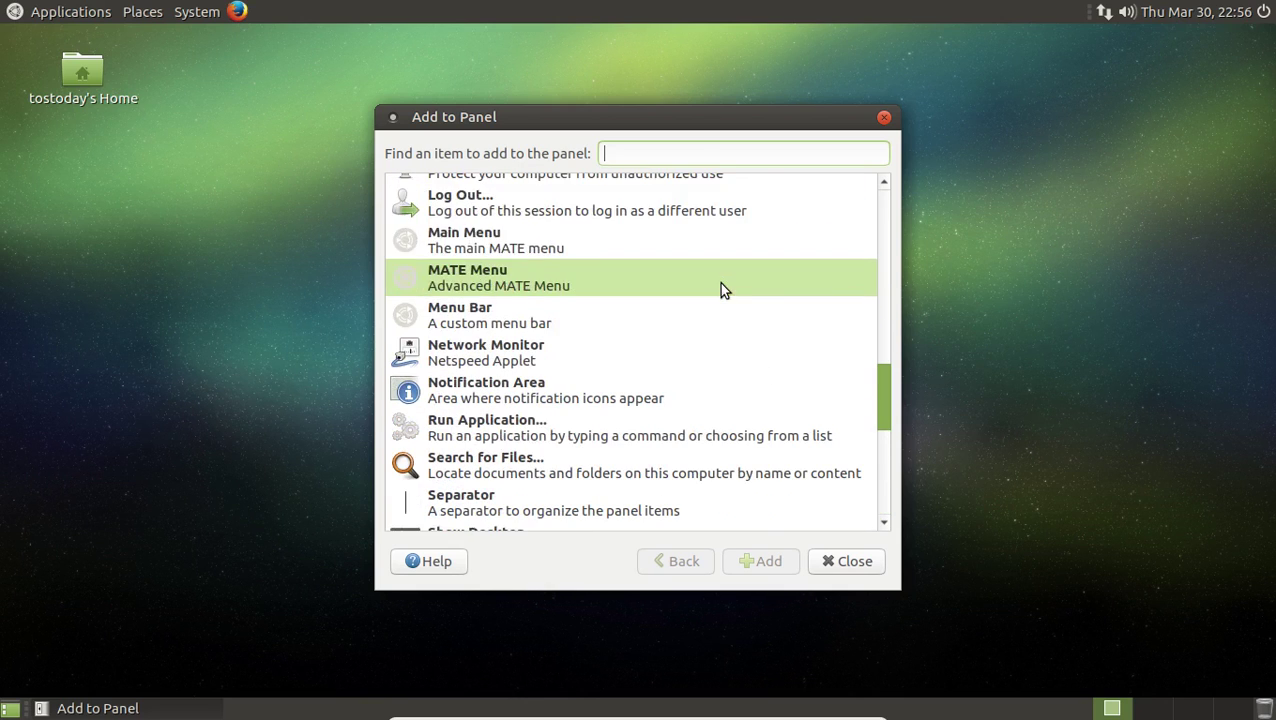
type("tra")
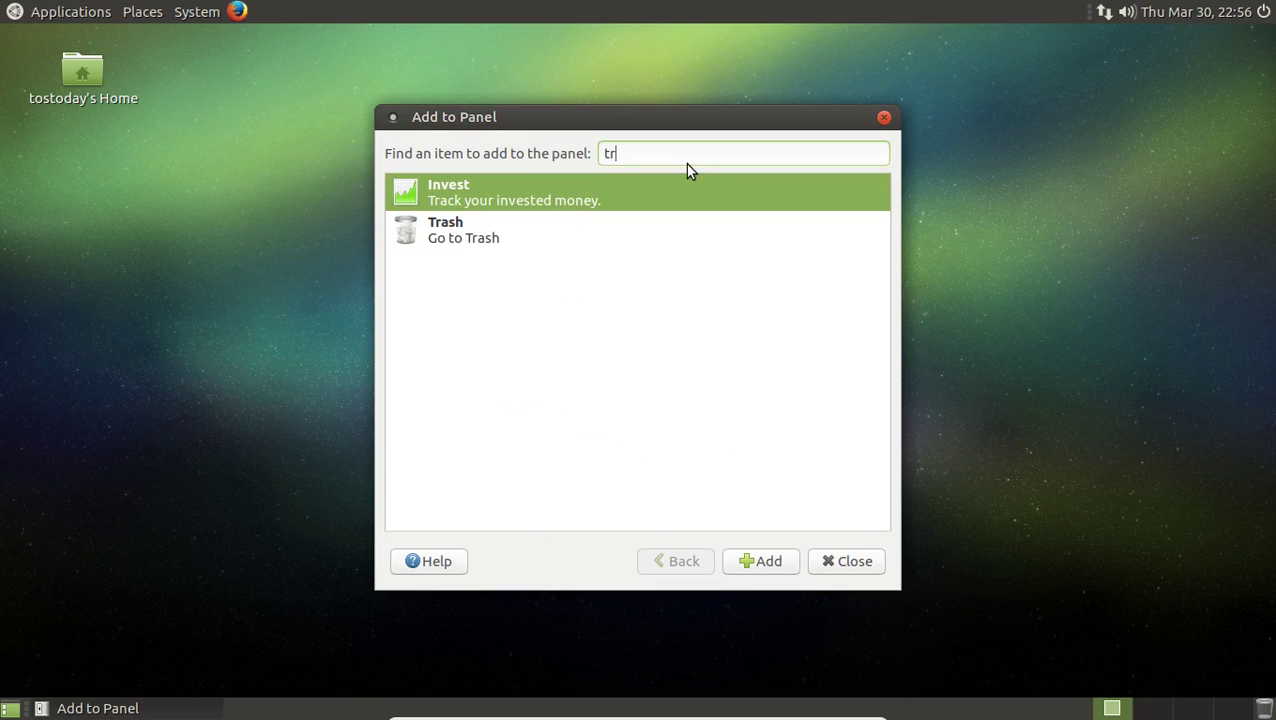
left_click(602, 232)
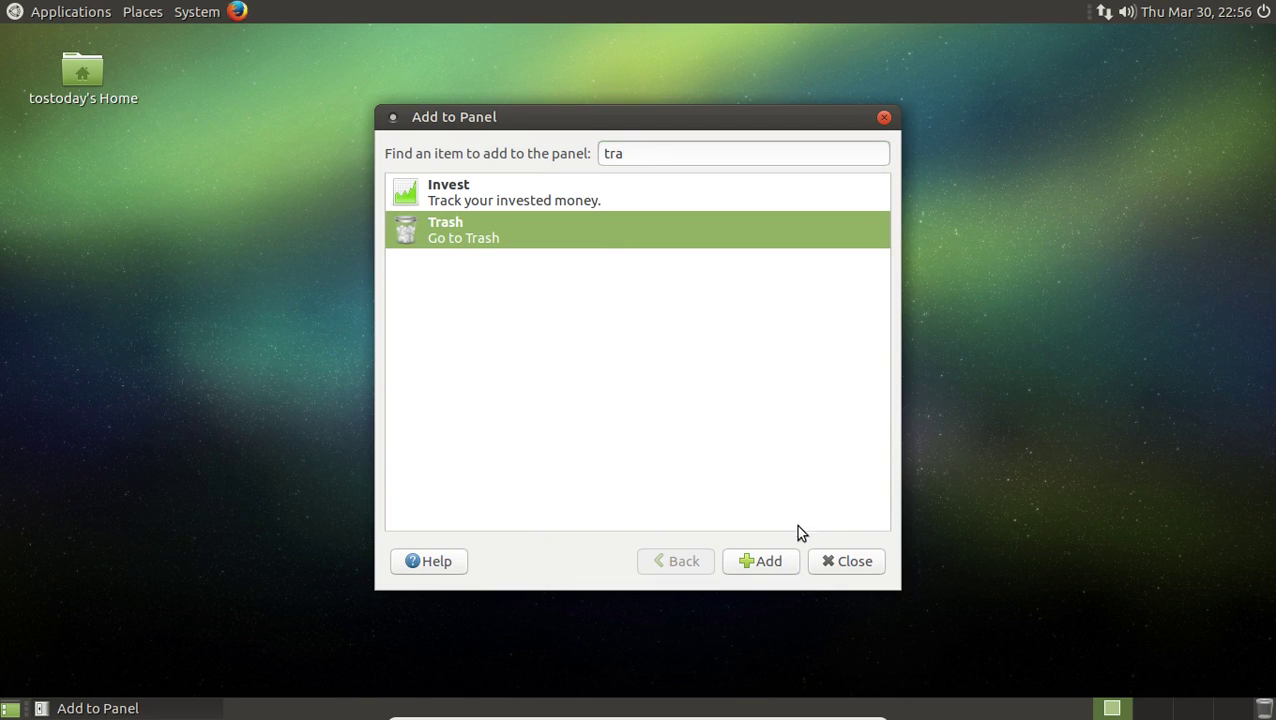
left_click(776, 562)
left_click(838, 562)
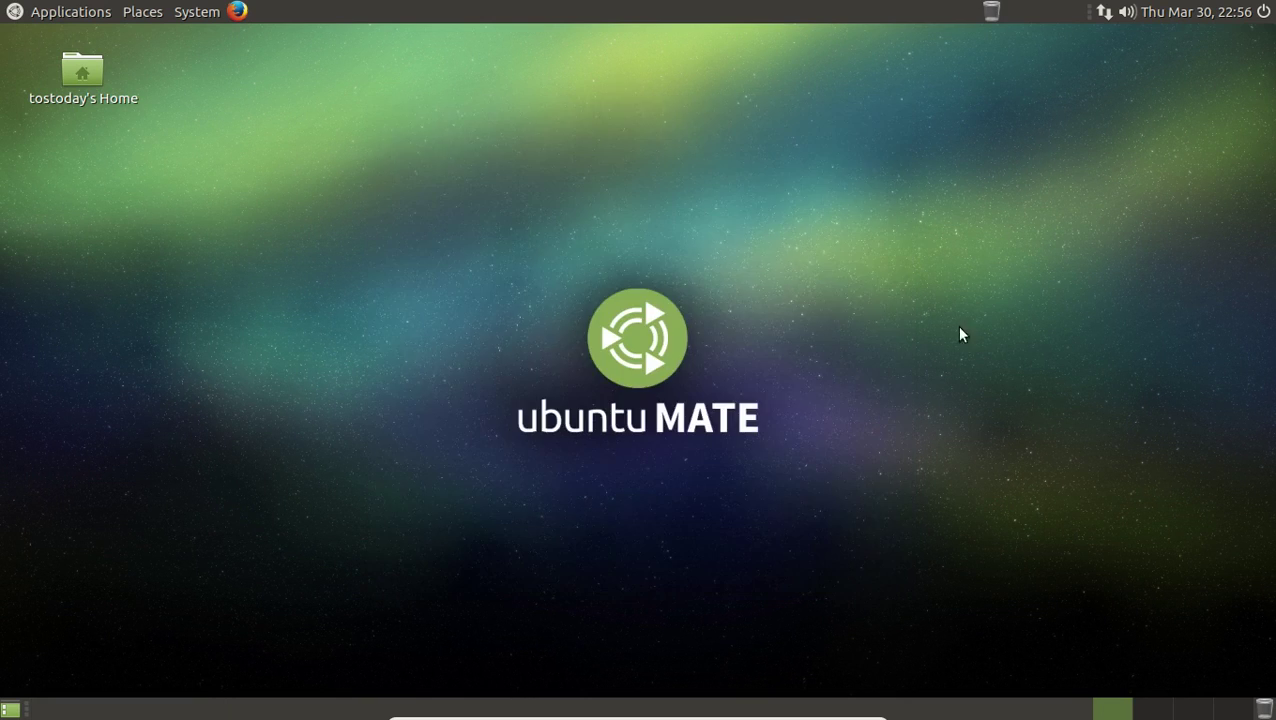
right_click(993, 13)
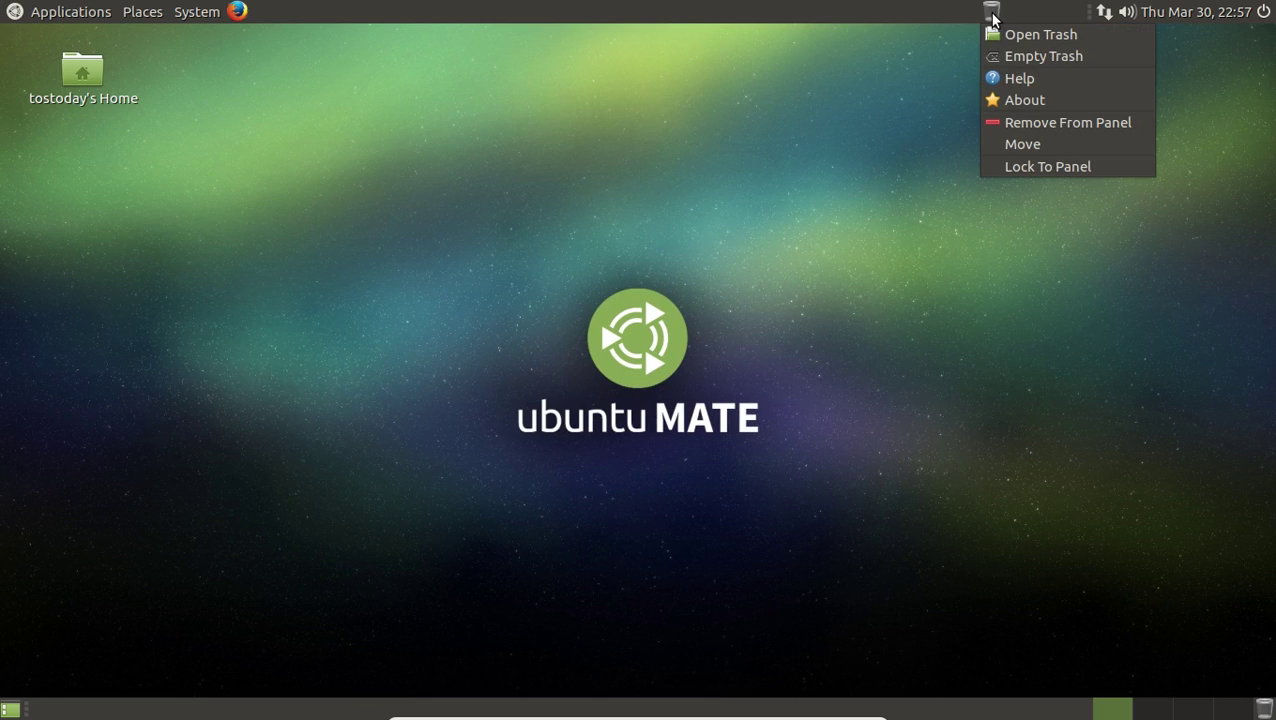
left_click(1030, 147)
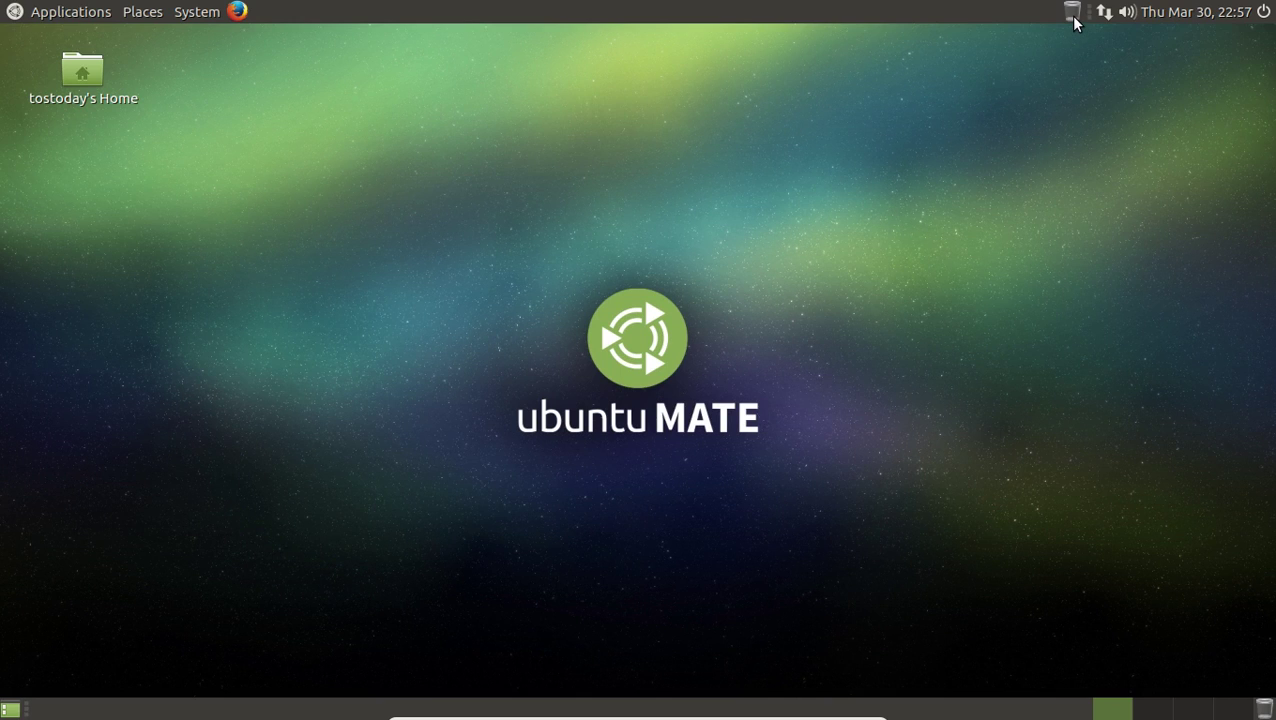
right_click(1071, 16)
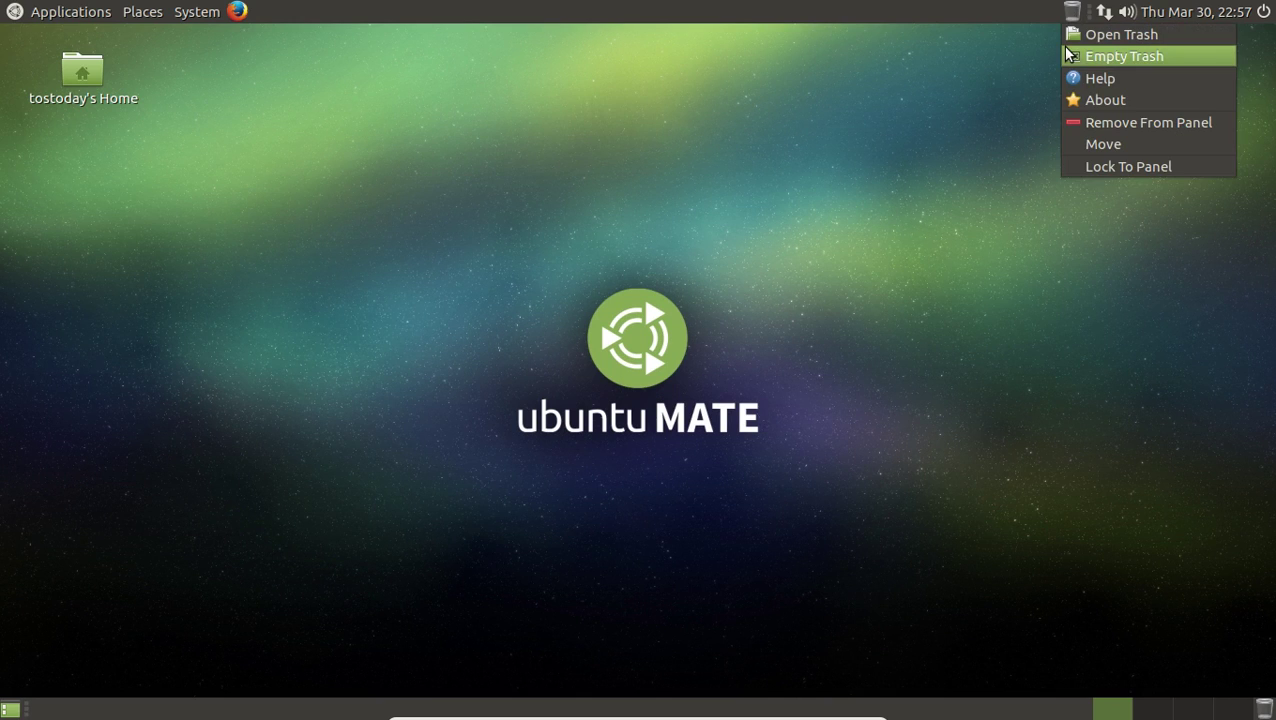
left_click(909, 164)
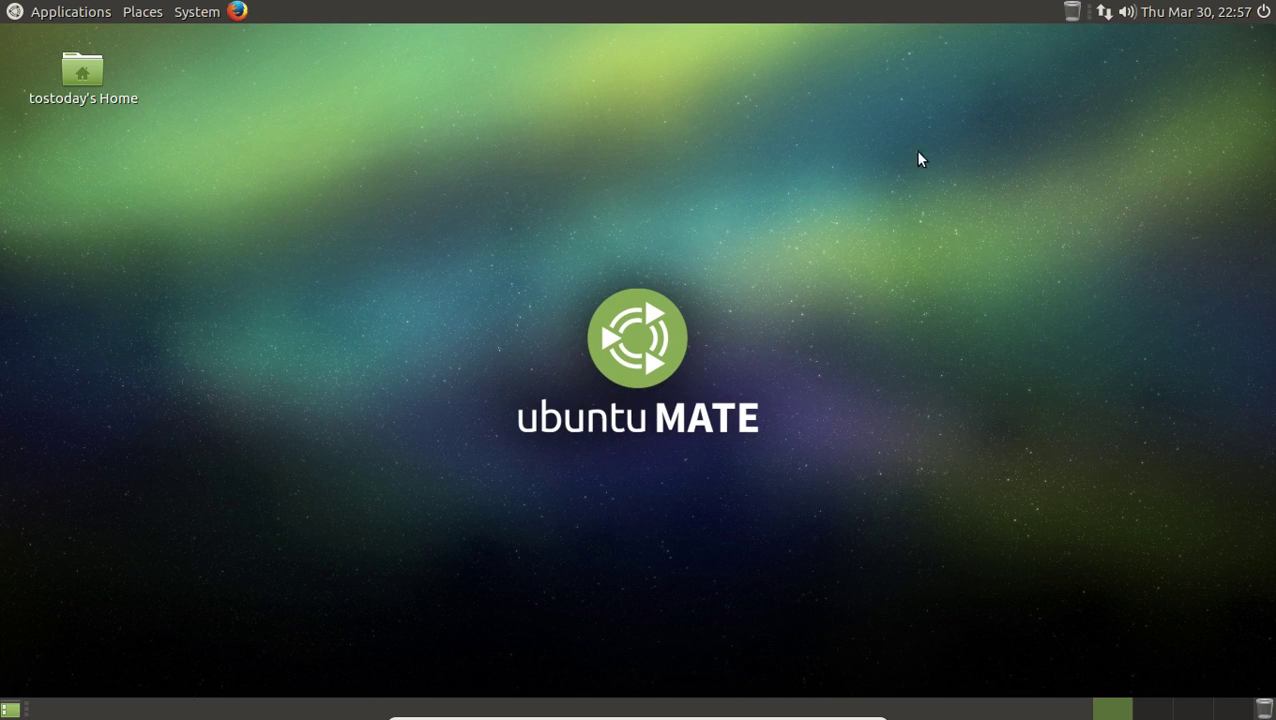
right_click(1075, 13)
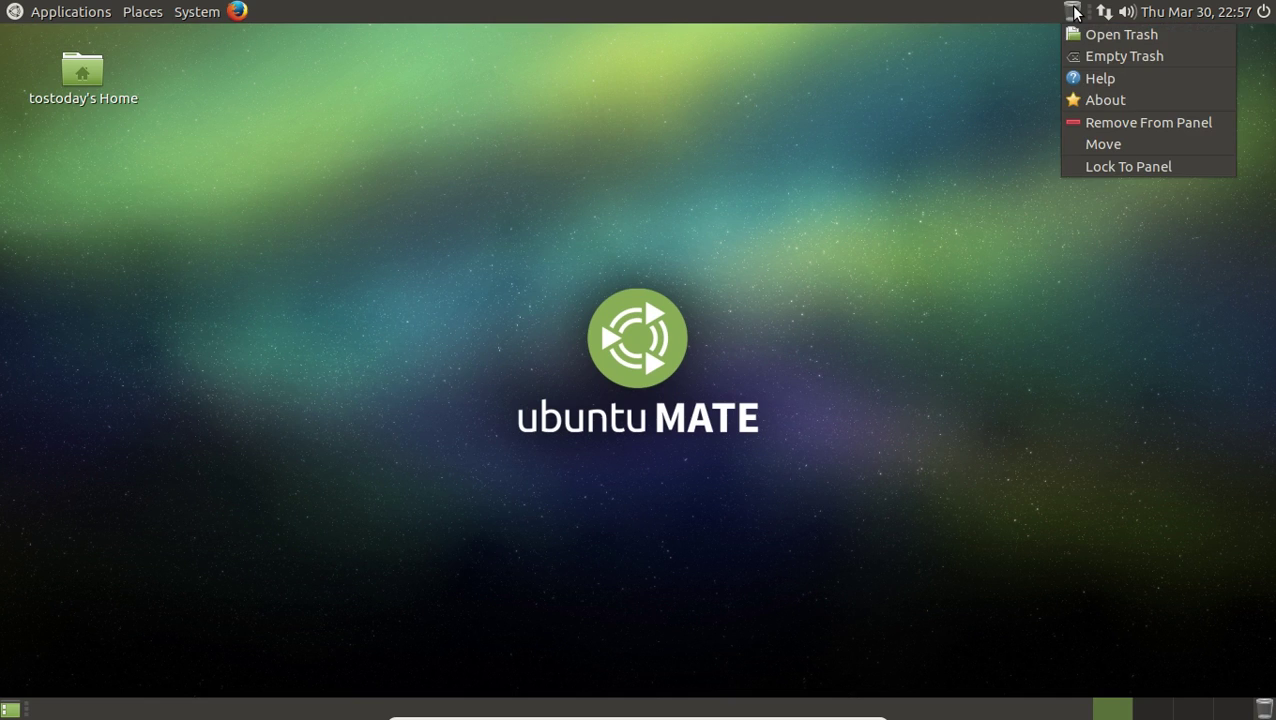
left_click(1018, 56)
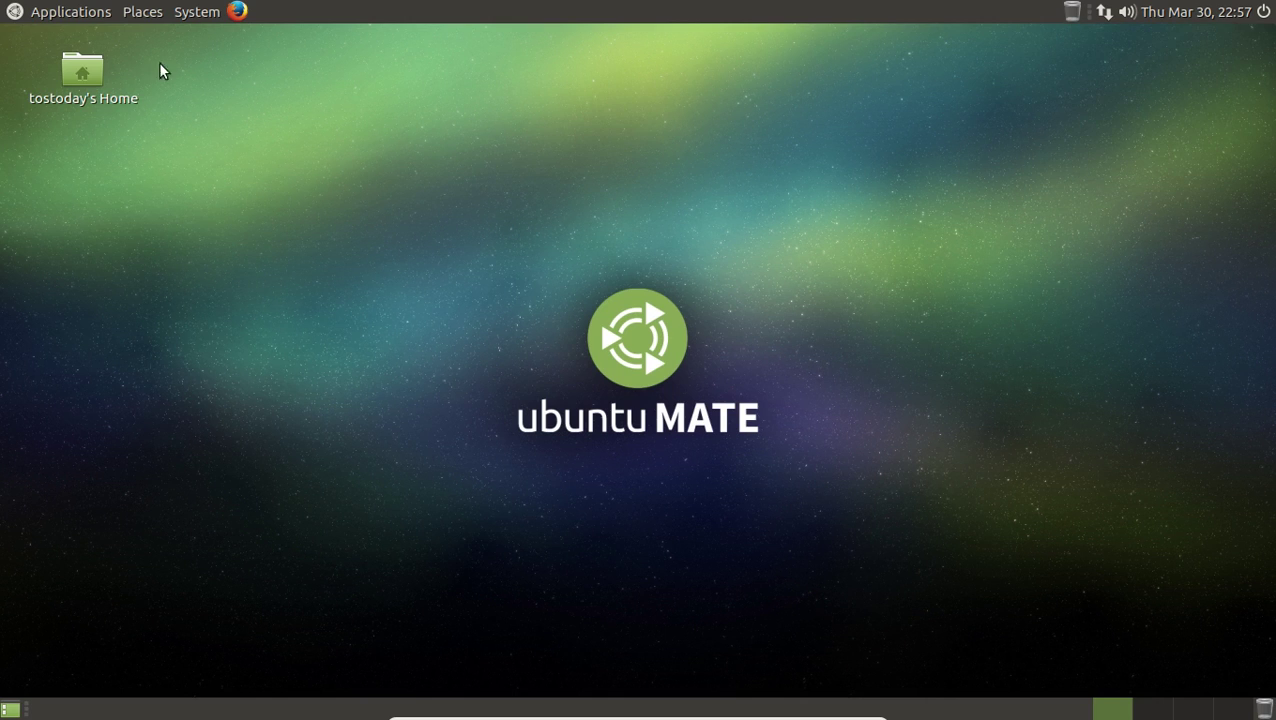
- Examine the preinstalled applications by category, including Graphics, Internet, Office, Sound & Video and Universal Access
left_click(68, 10)
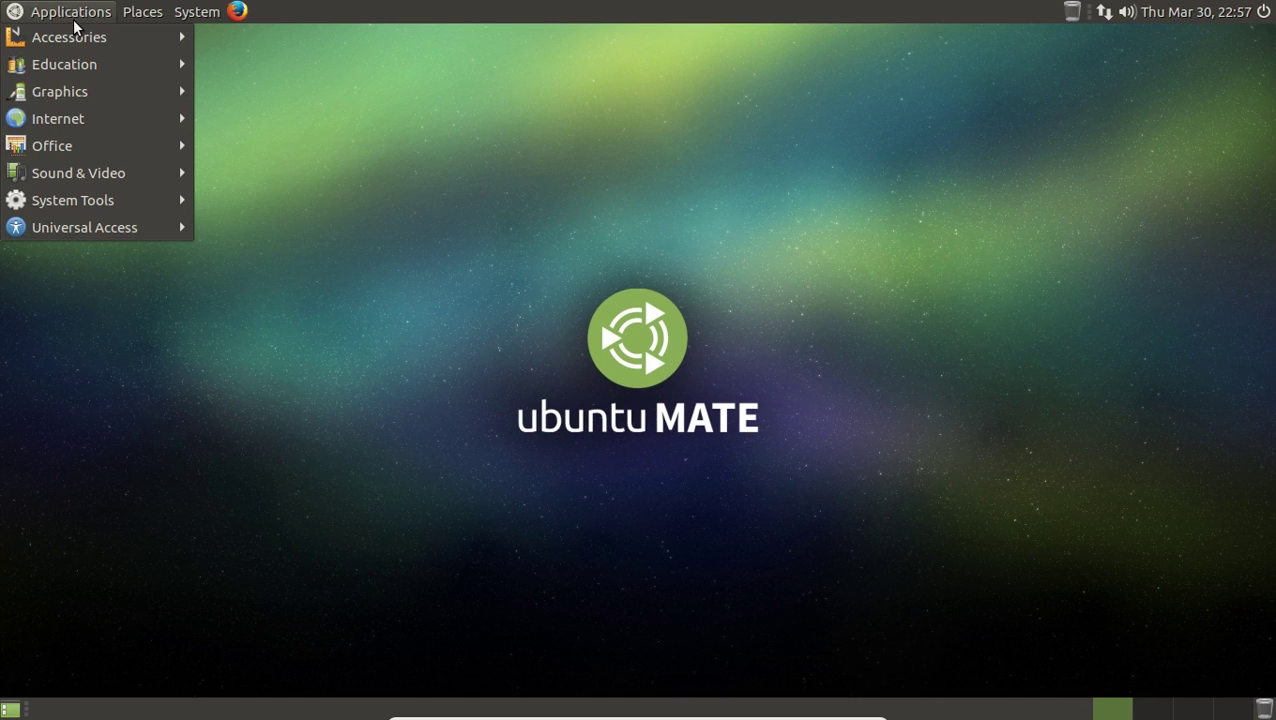
mouse_move(74, 32)
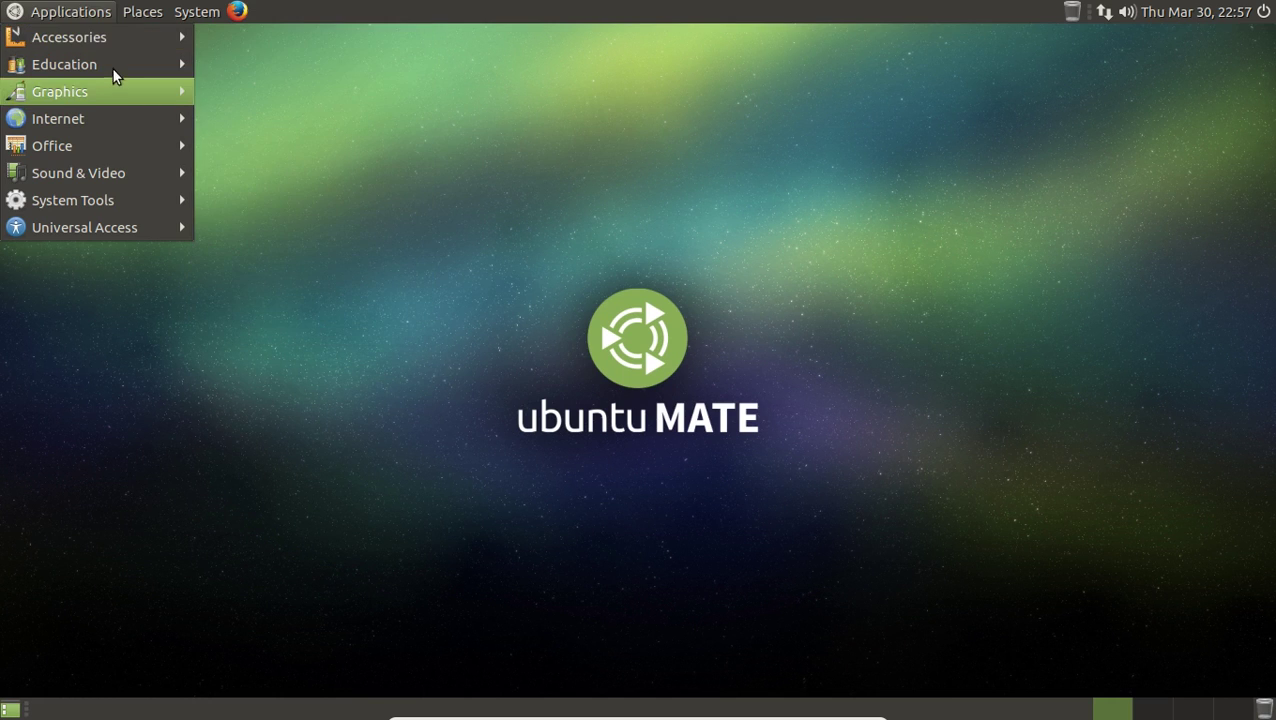
mouse_move(111, 67)
mouse_move(143, 95)
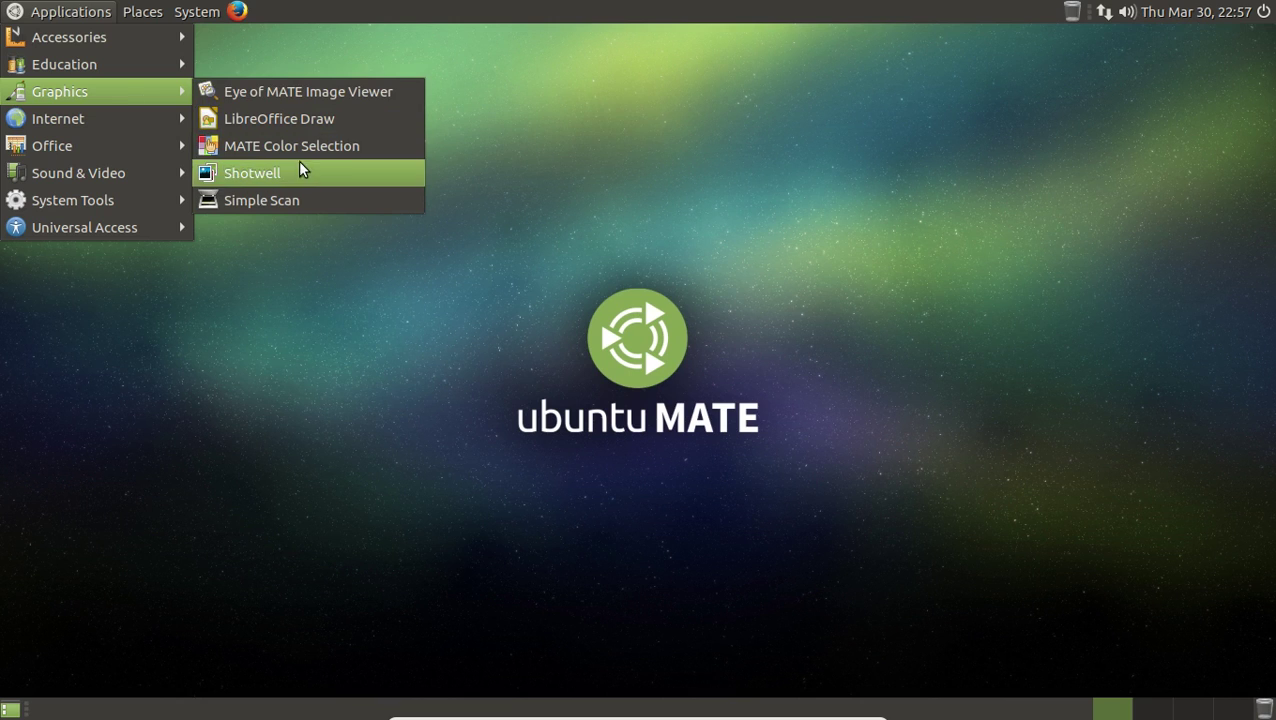
mouse_move(157, 123)
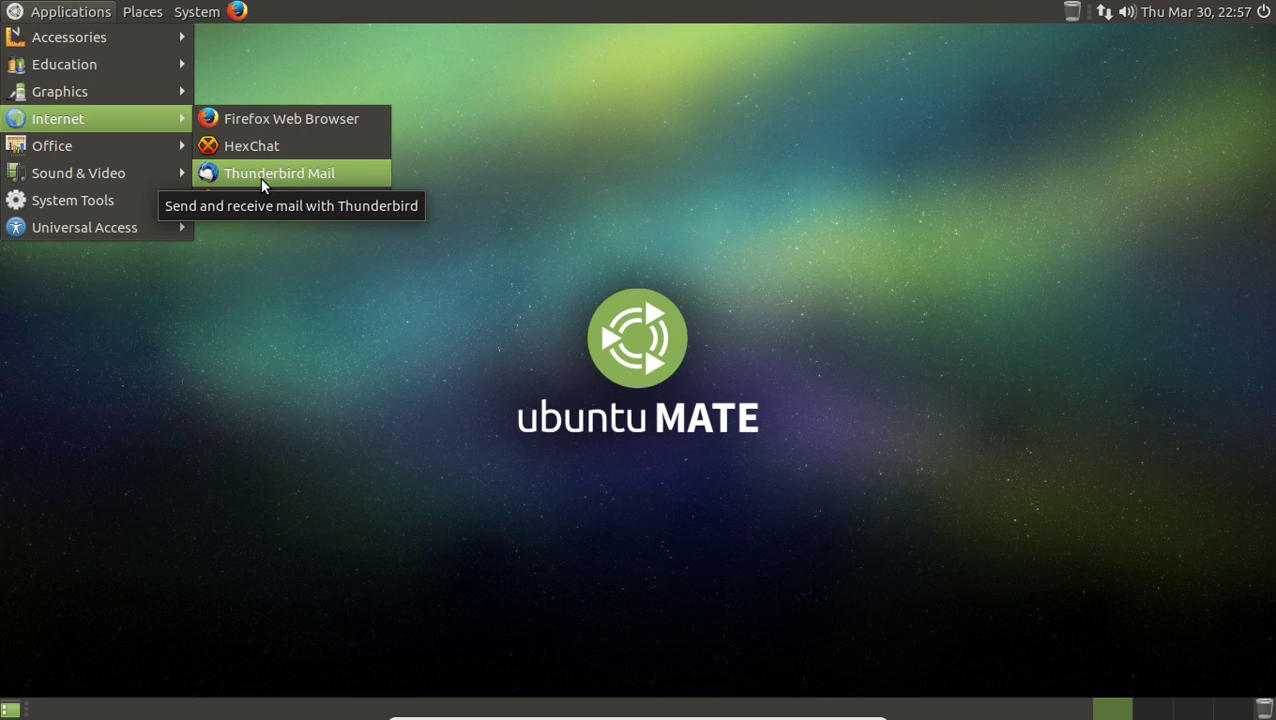
mouse_move(142, 144)
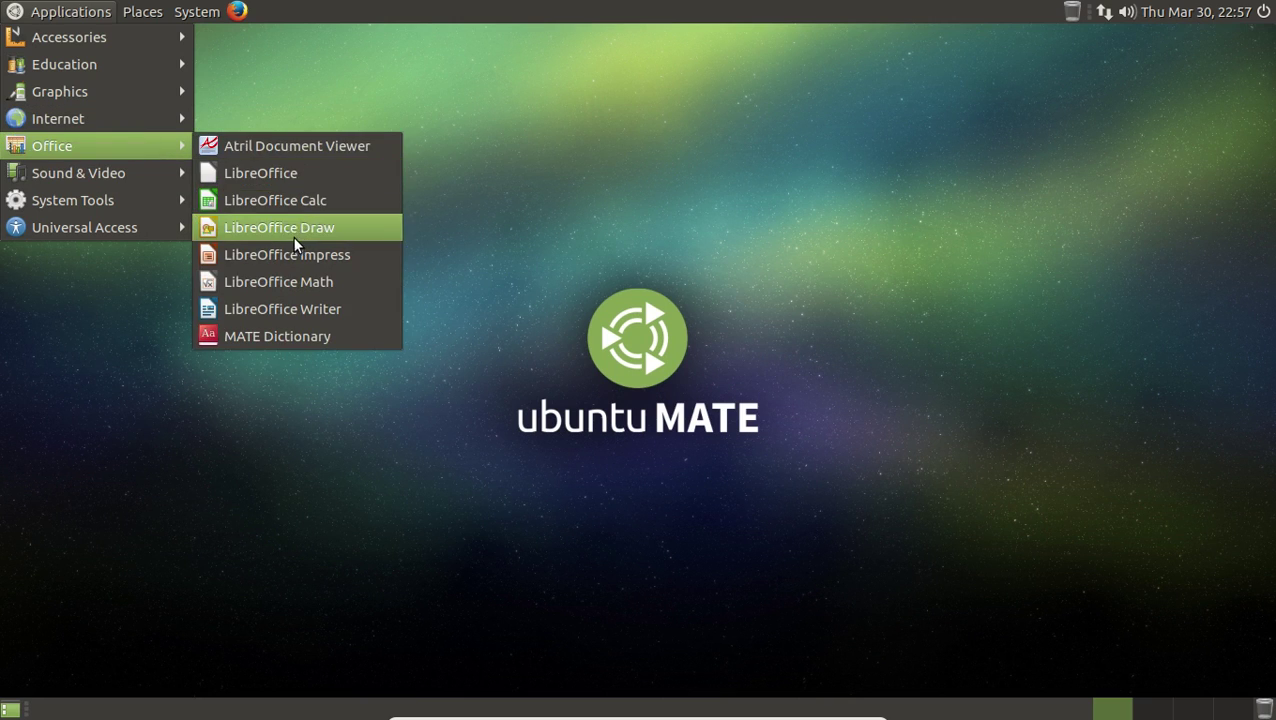
mouse_move(160, 164)
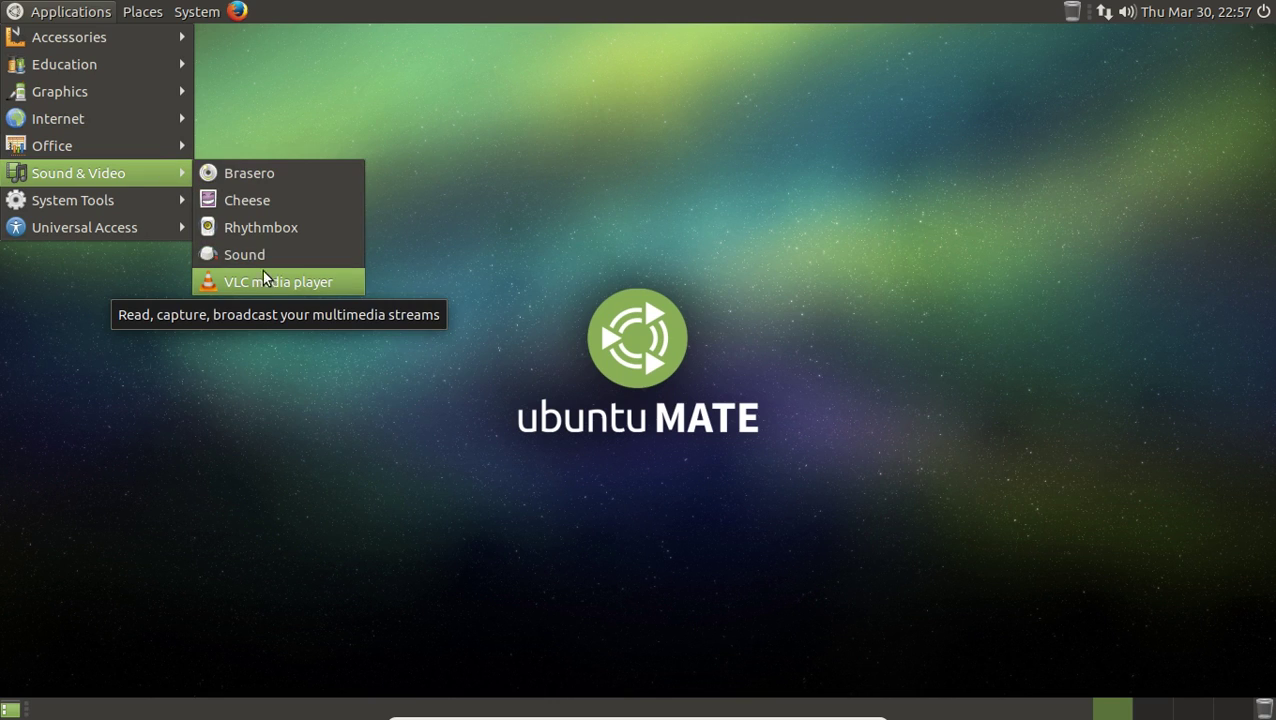
mouse_move(163, 198)
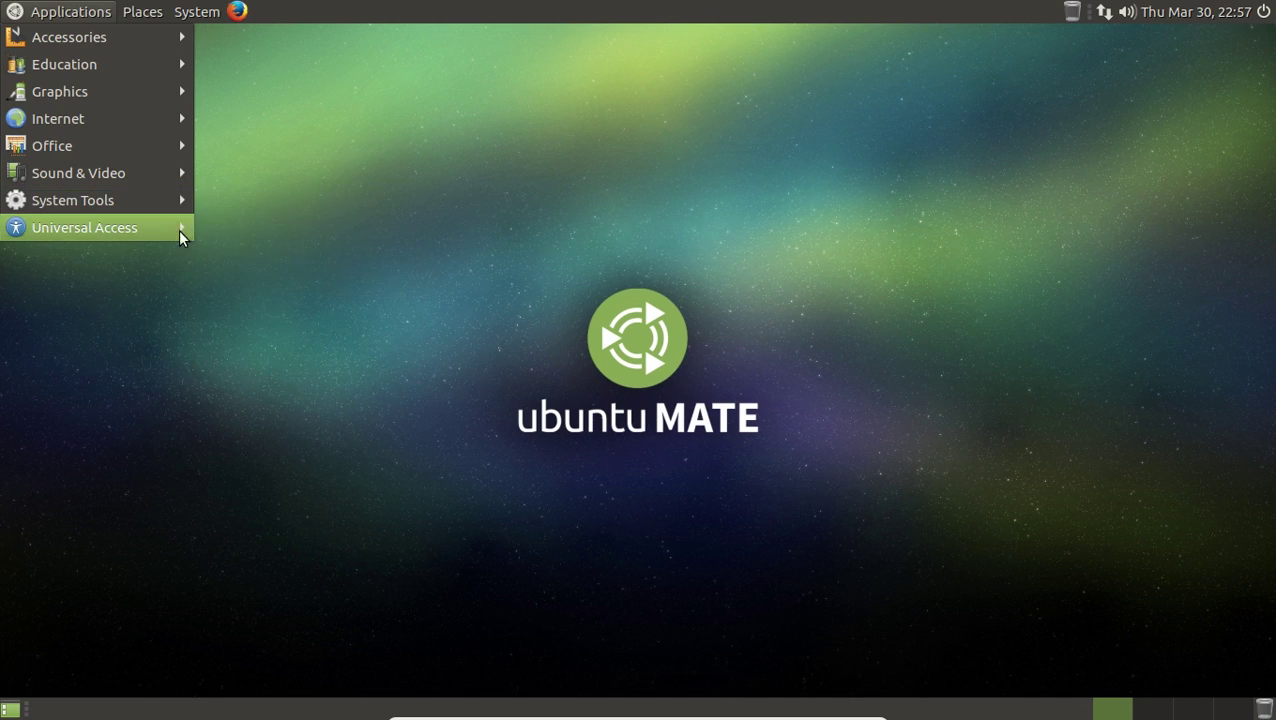
mouse_move(161, 231)
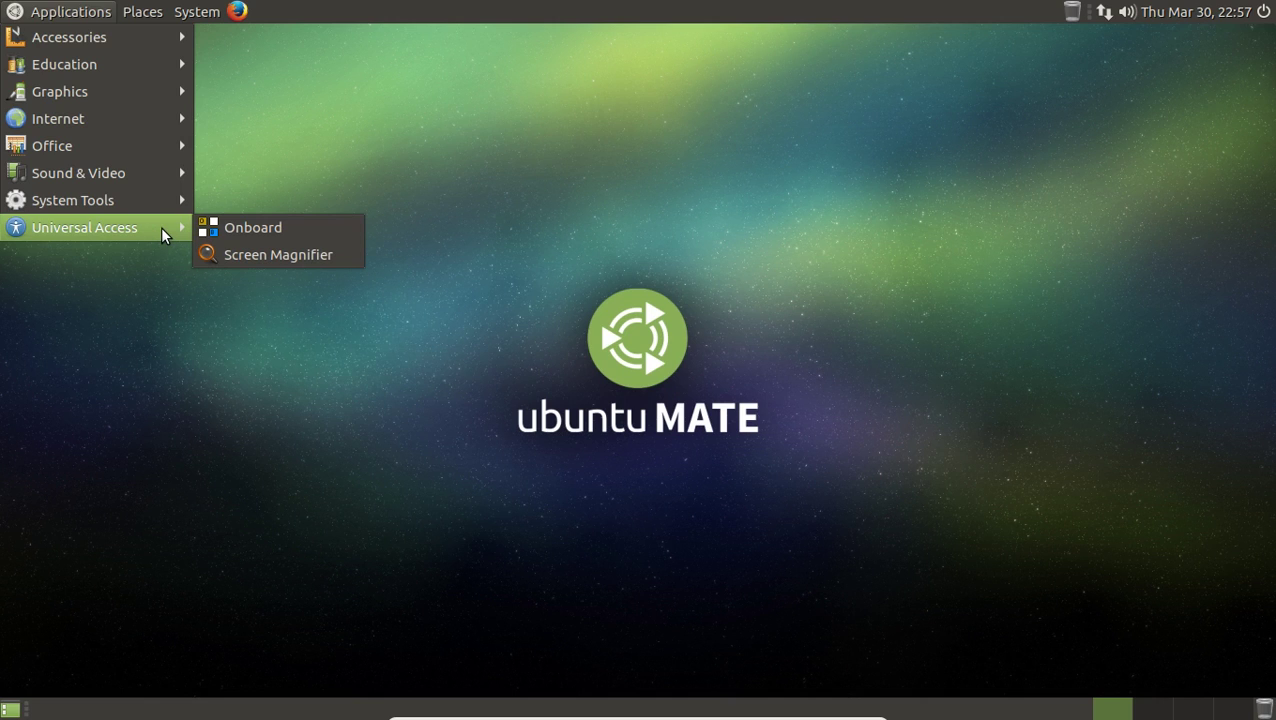
- Open the Home Folder and switch its display to List View, finally choosing Compact View
mouse_move(150, 16)
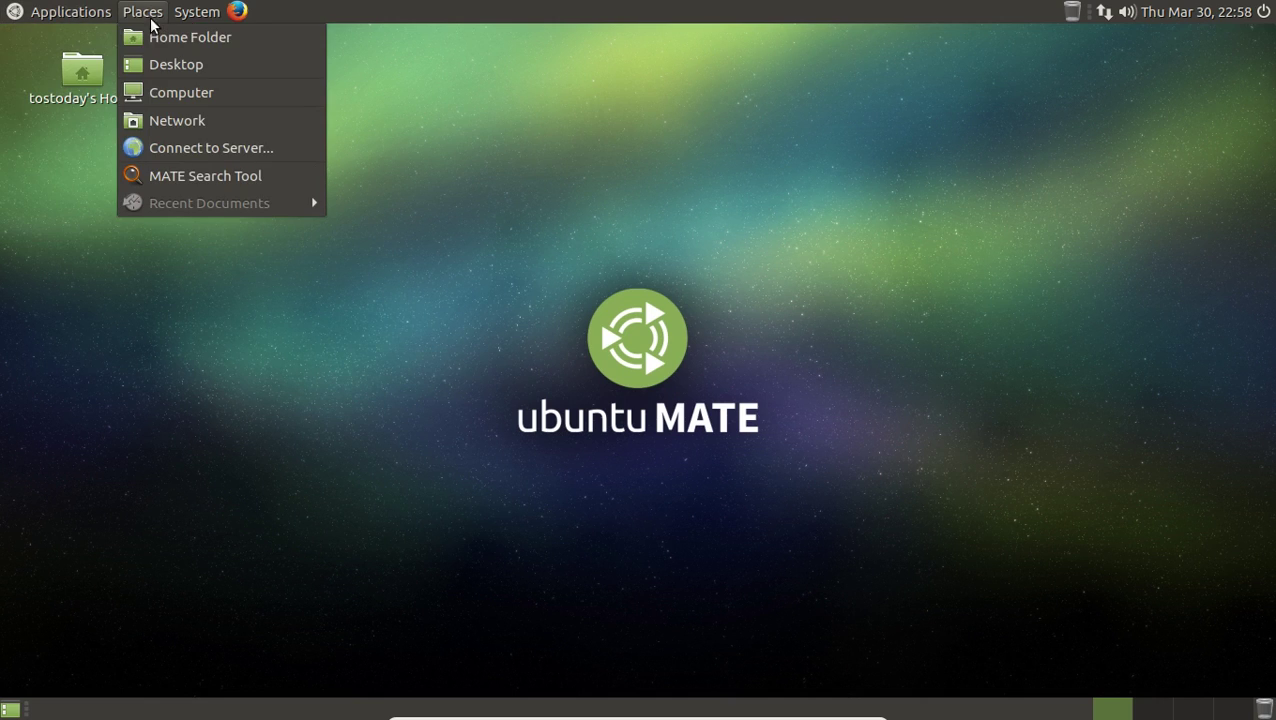
left_click(157, 42)
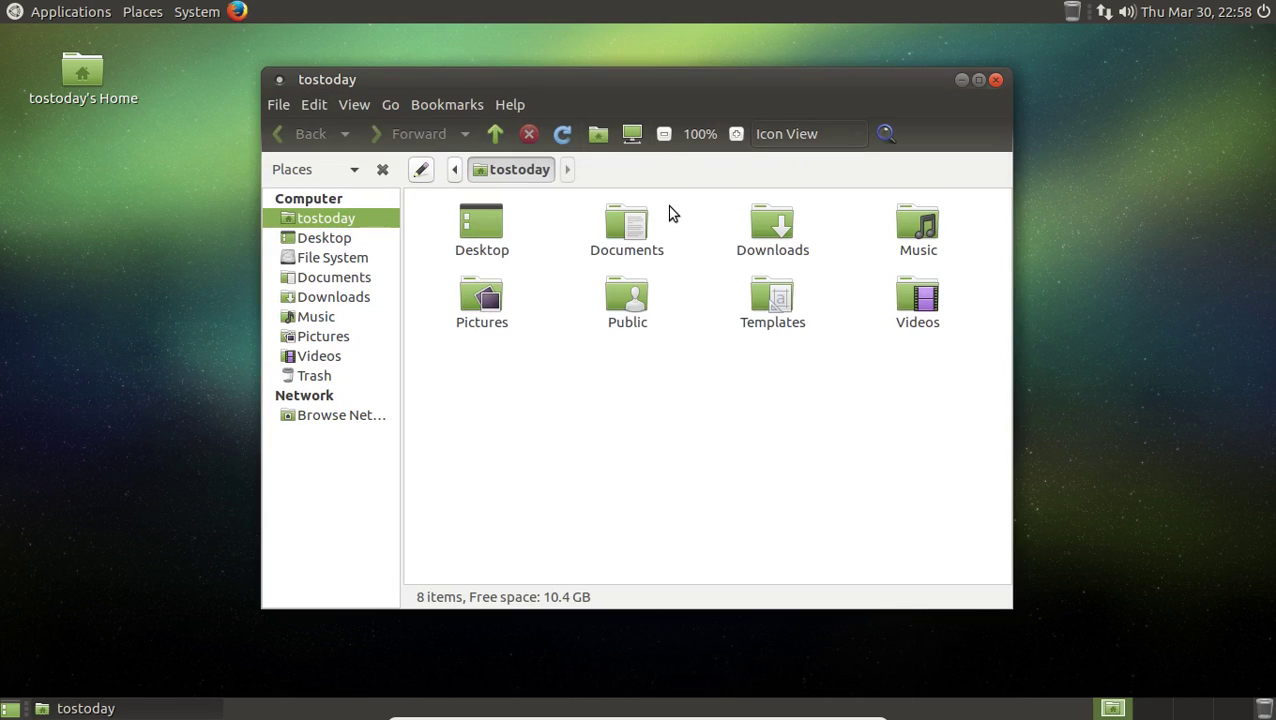
left_click(760, 134)
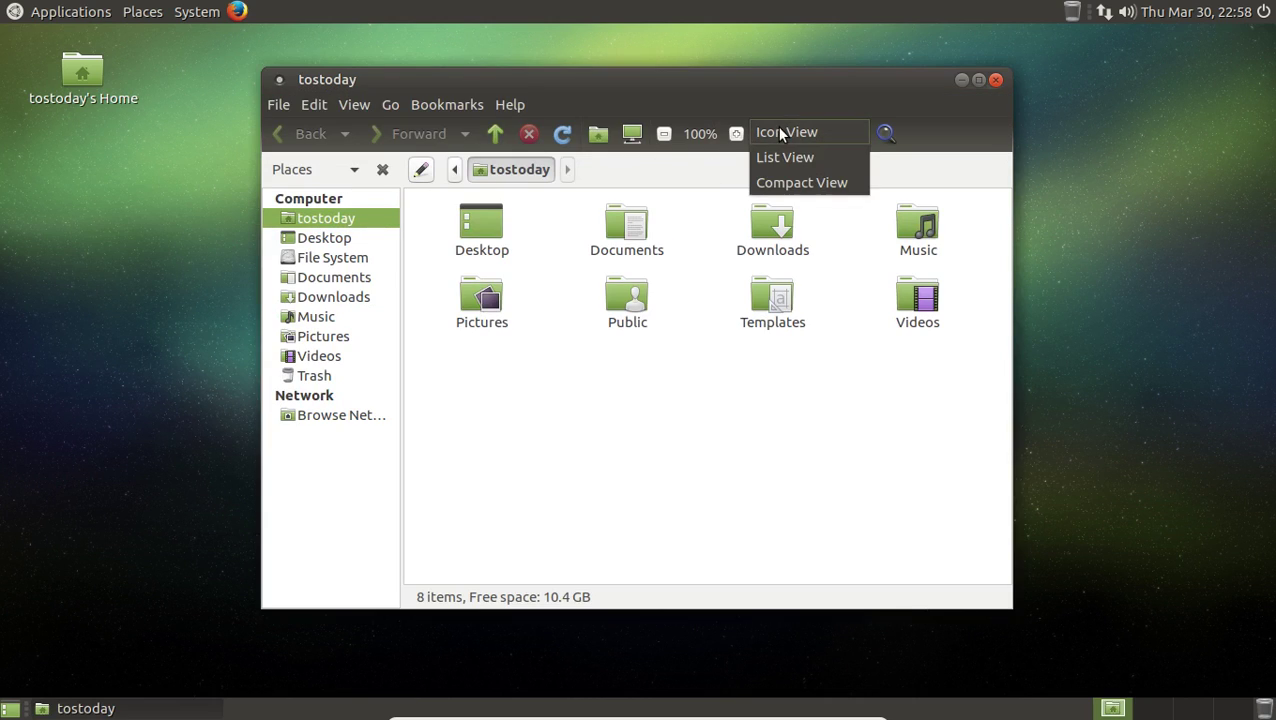
left_click(781, 157)
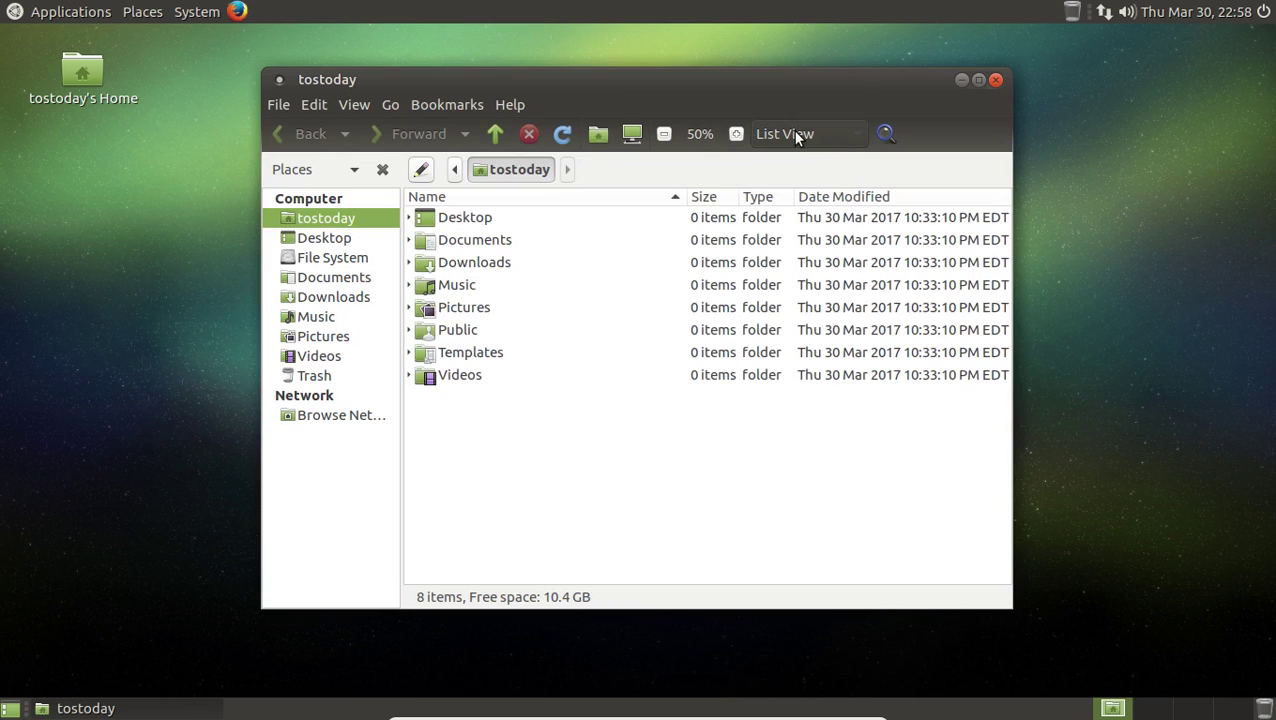
left_click(793, 131)
left_click(795, 154)
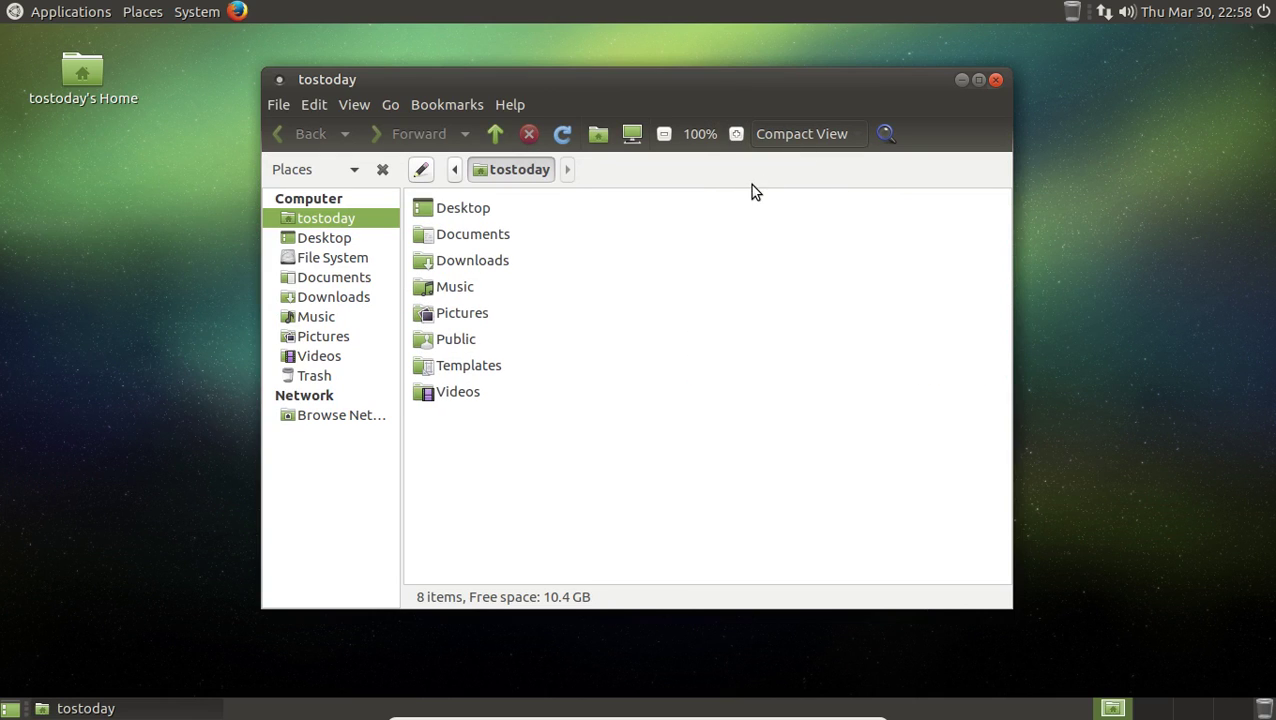
- View the About information for the Caja file manager, then close it and the Home Folder window
left_click(514, 105)
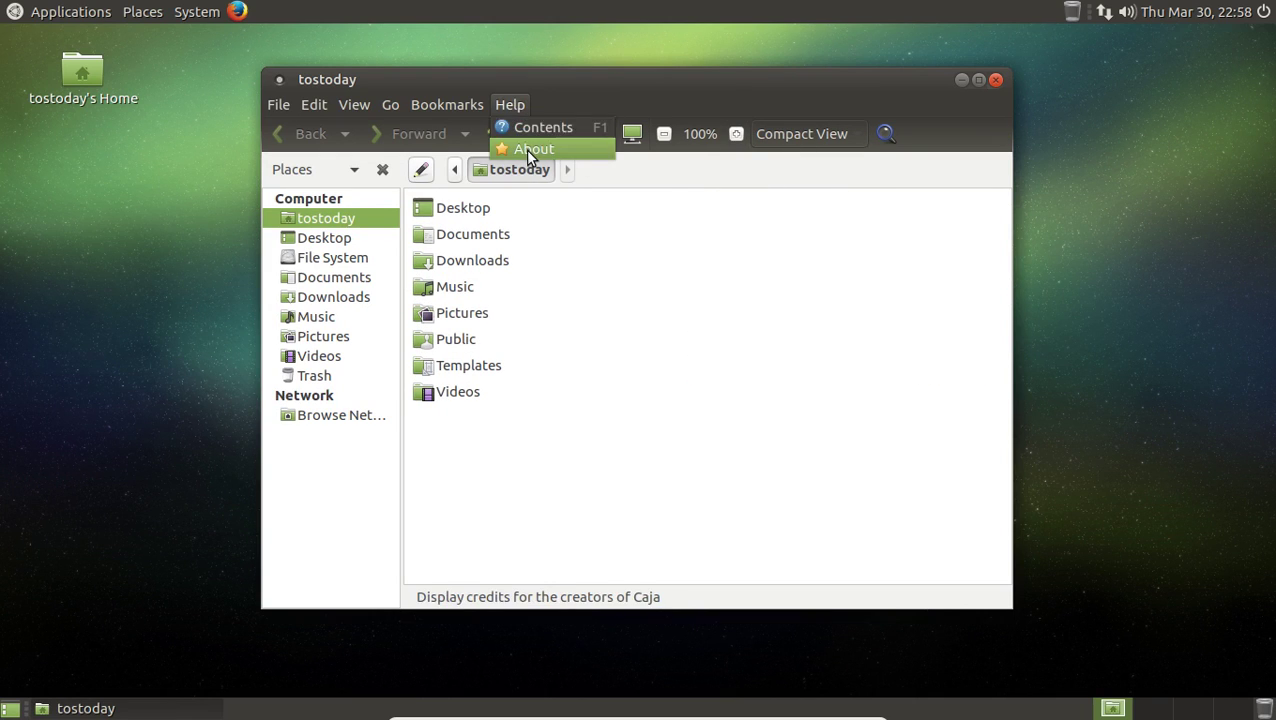
left_click(530, 149)
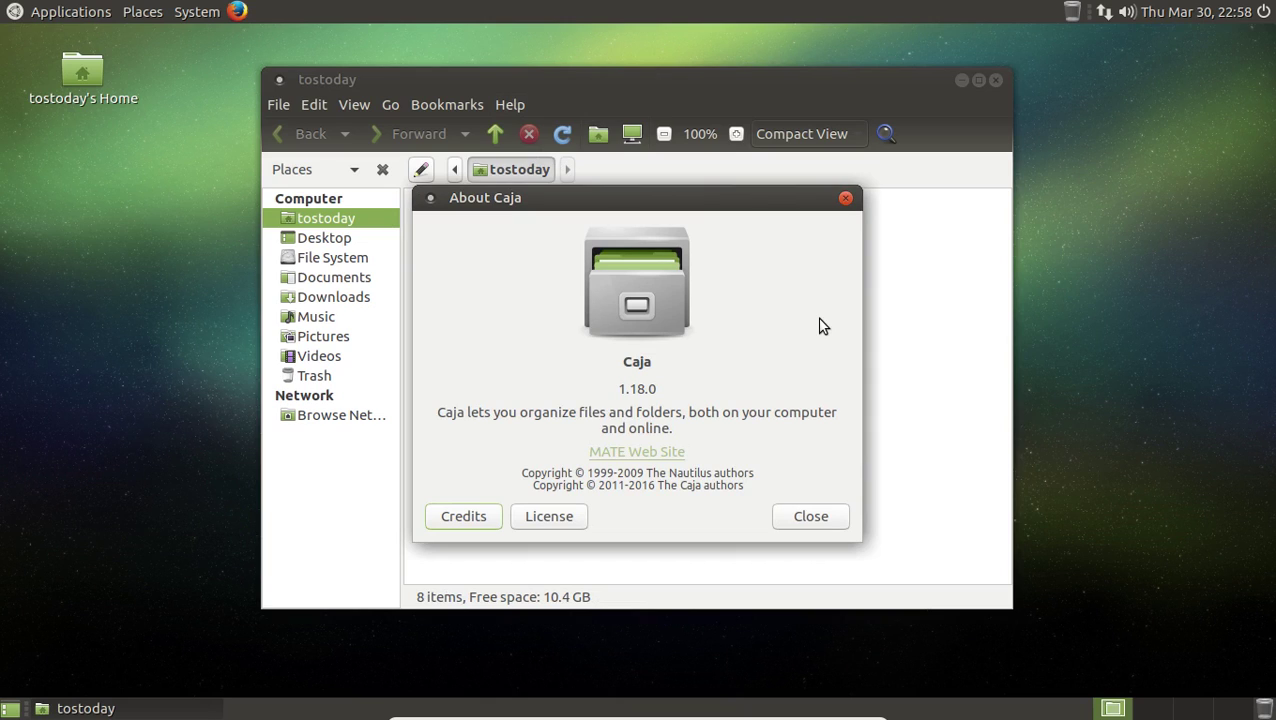
left_click(808, 519)
left_click(995, 79)
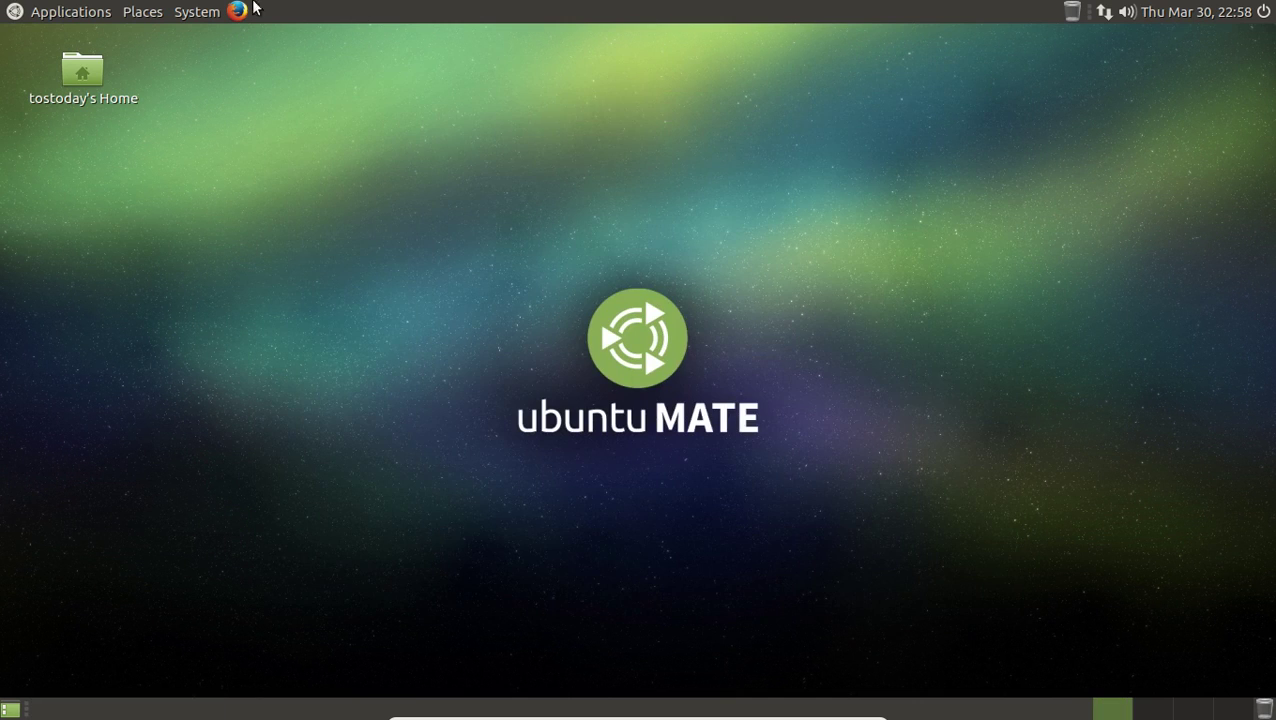
- Open the MATE Search Tool to view its file search options, then close it without searching
left_click(143, 12)
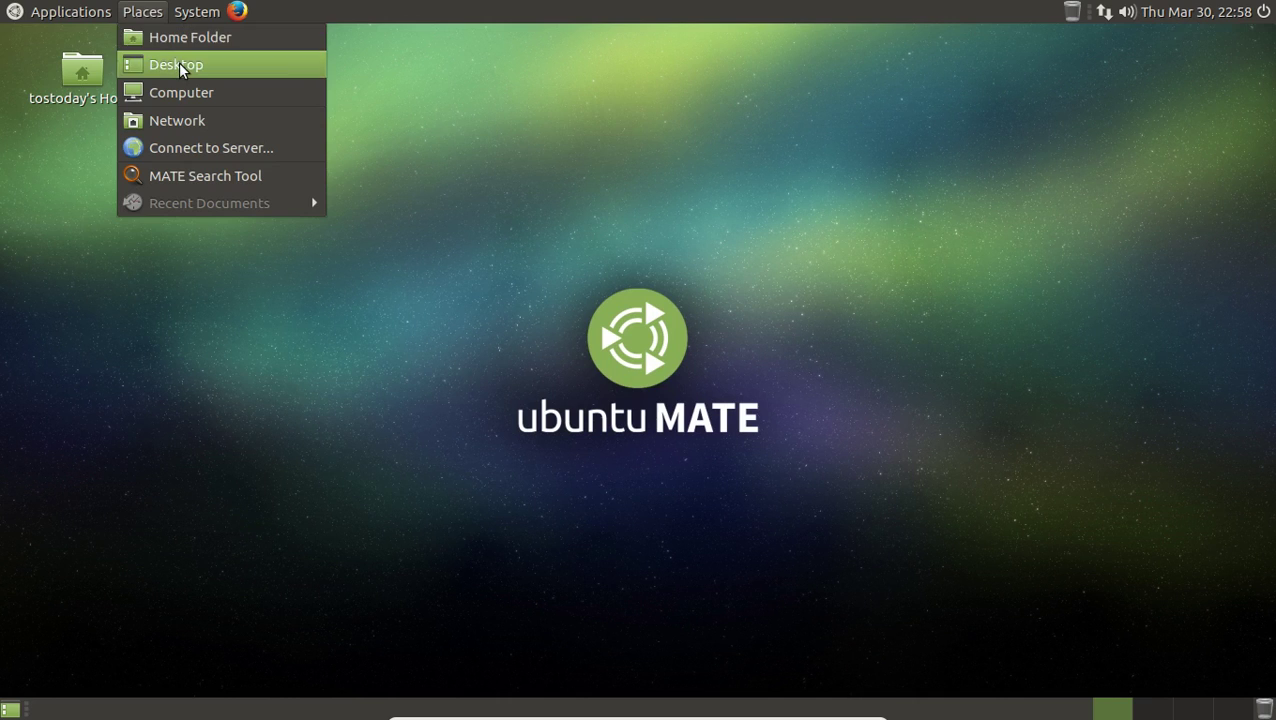
left_click(198, 177)
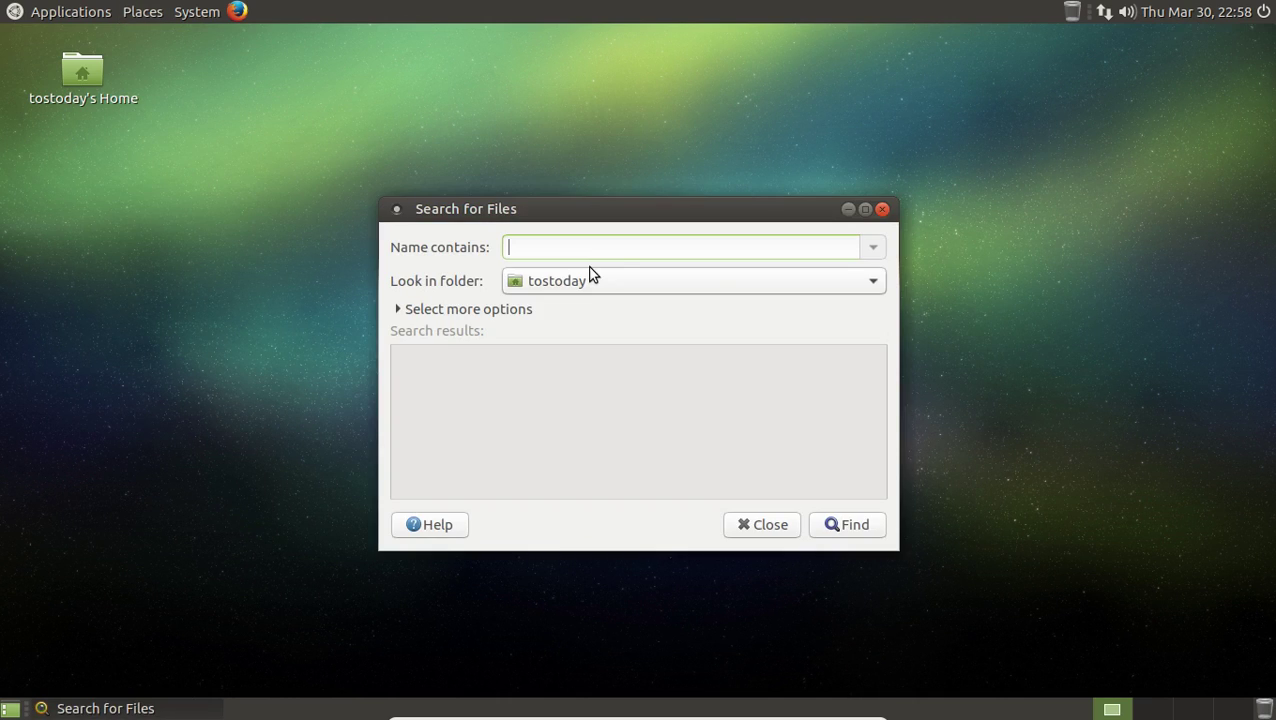
left_click(882, 209)
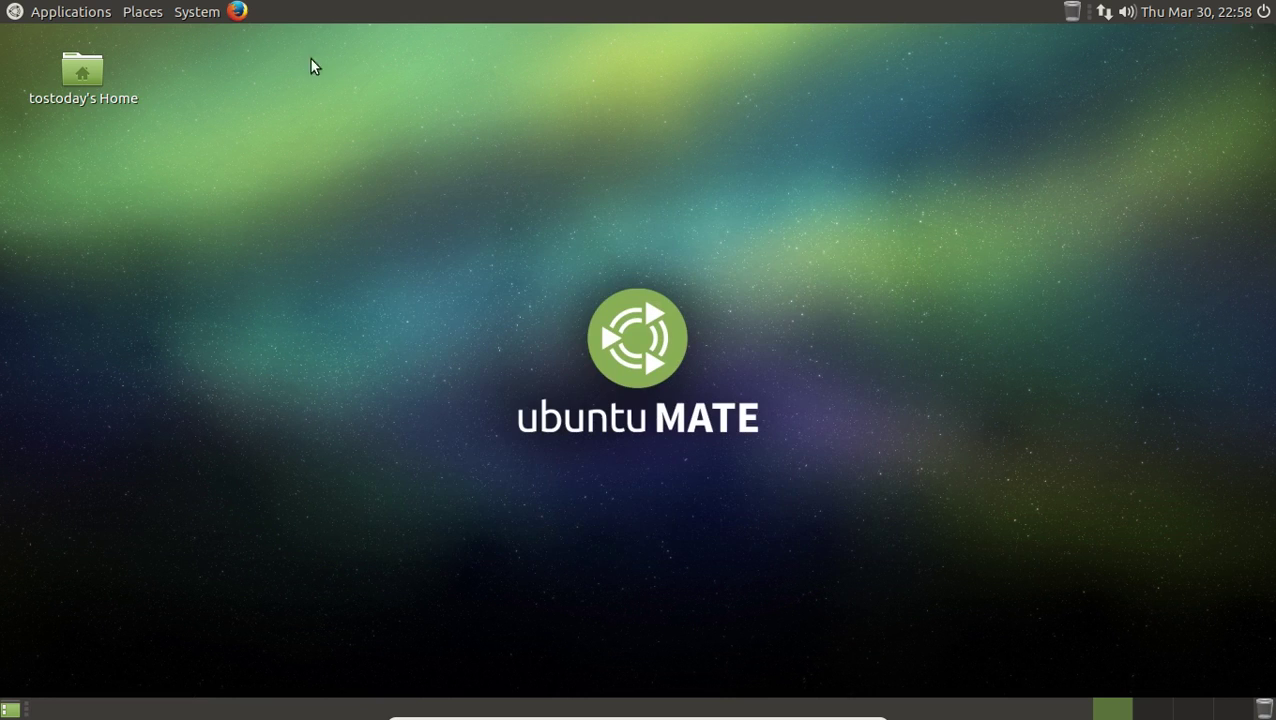
- Look over the Administration tools, check for updates with Software Updater, and close it without installing anything
left_click(209, 15)
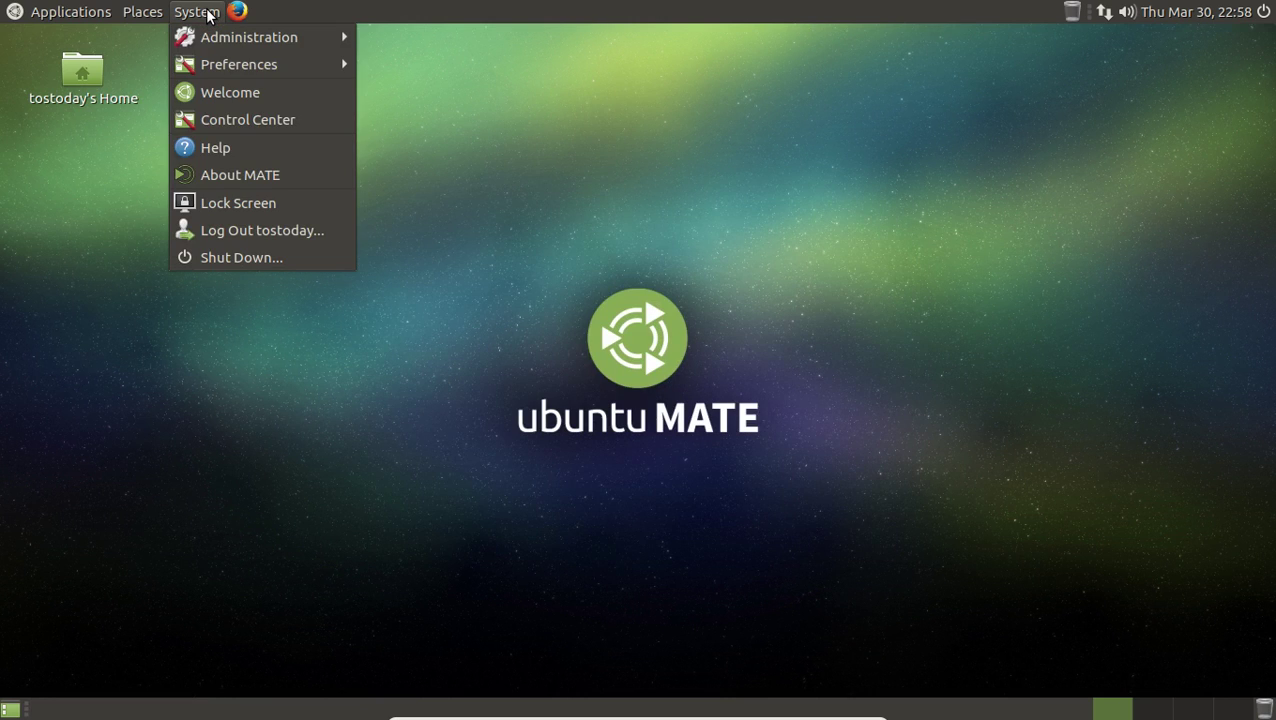
mouse_move(222, 37)
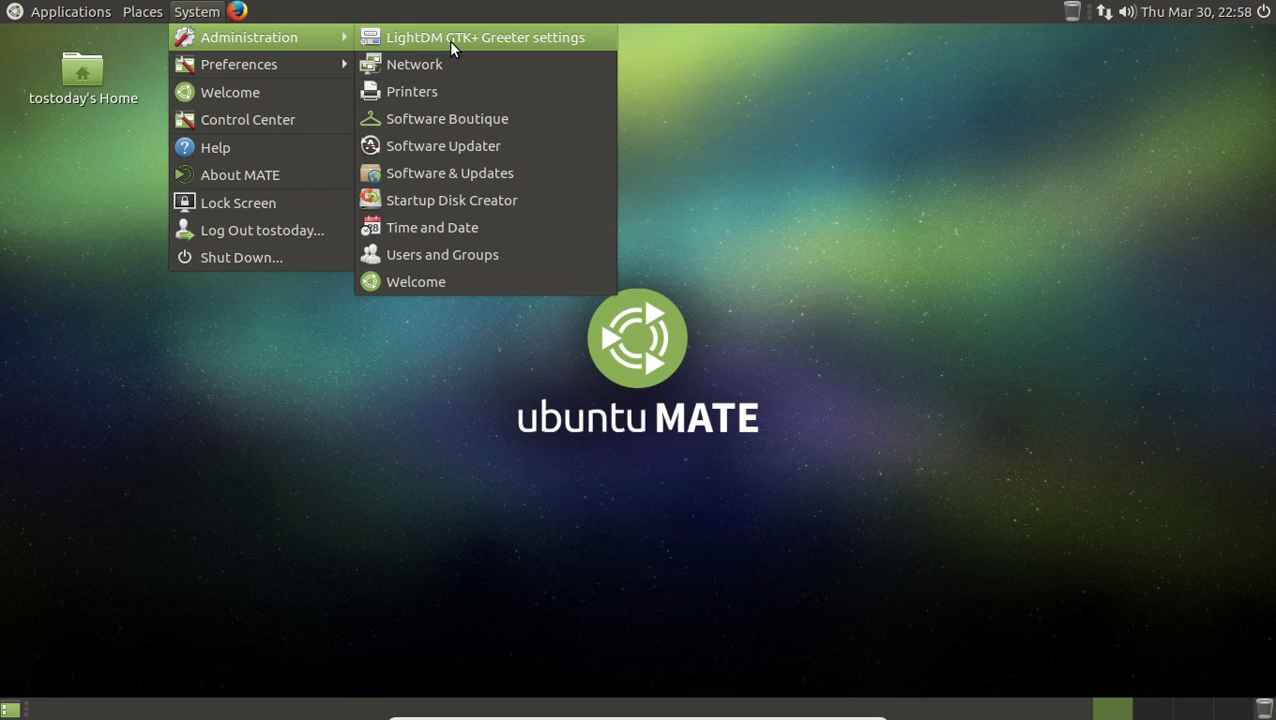
left_click(461, 145)
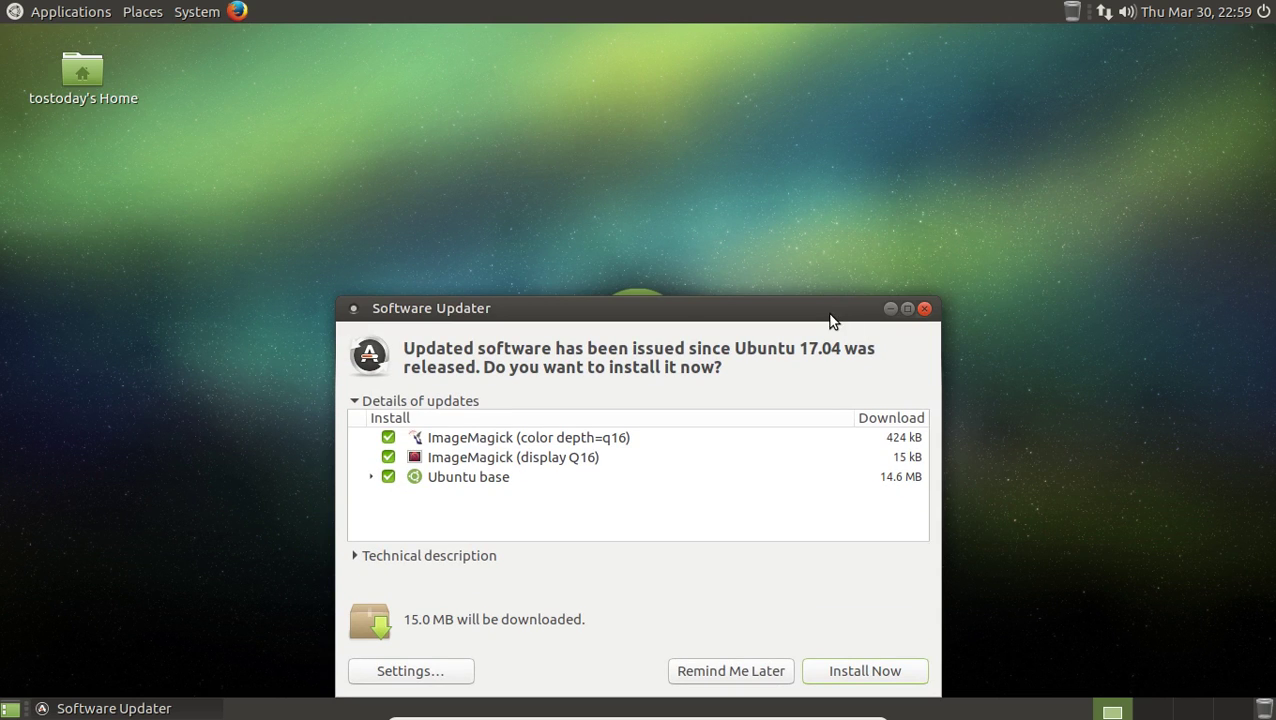
left_click(826, 192)
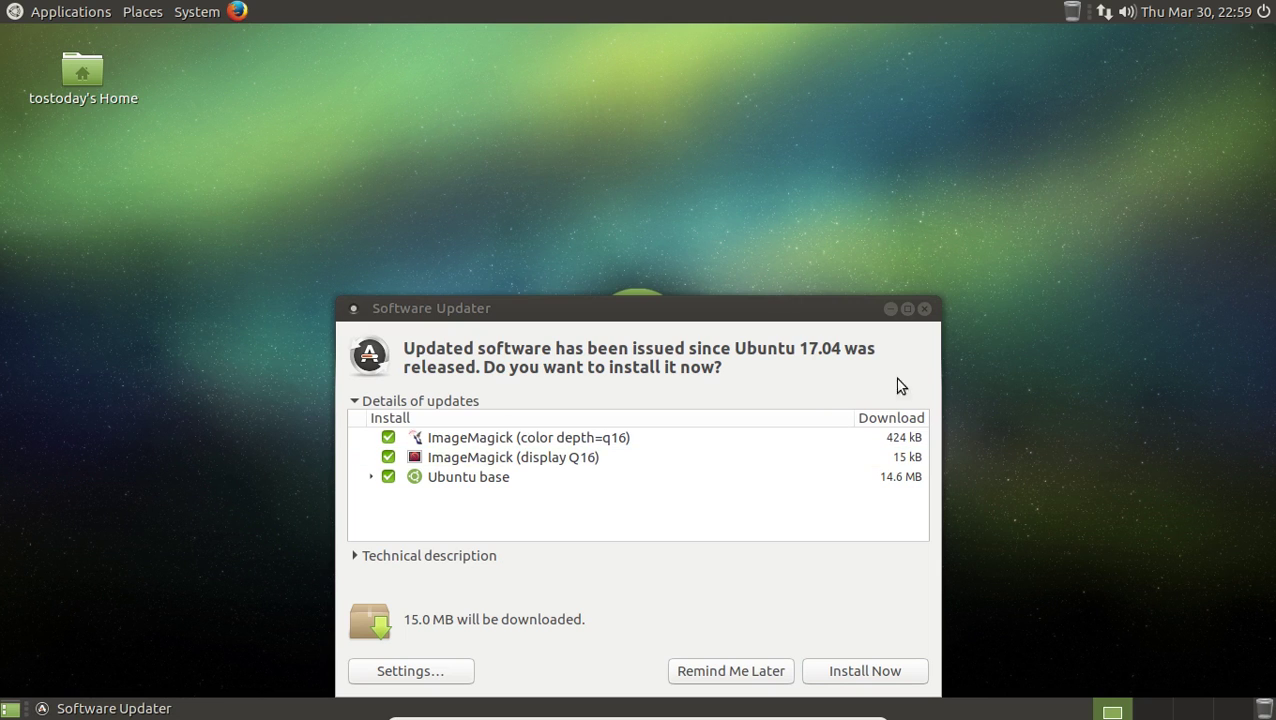
left_click(924, 309)
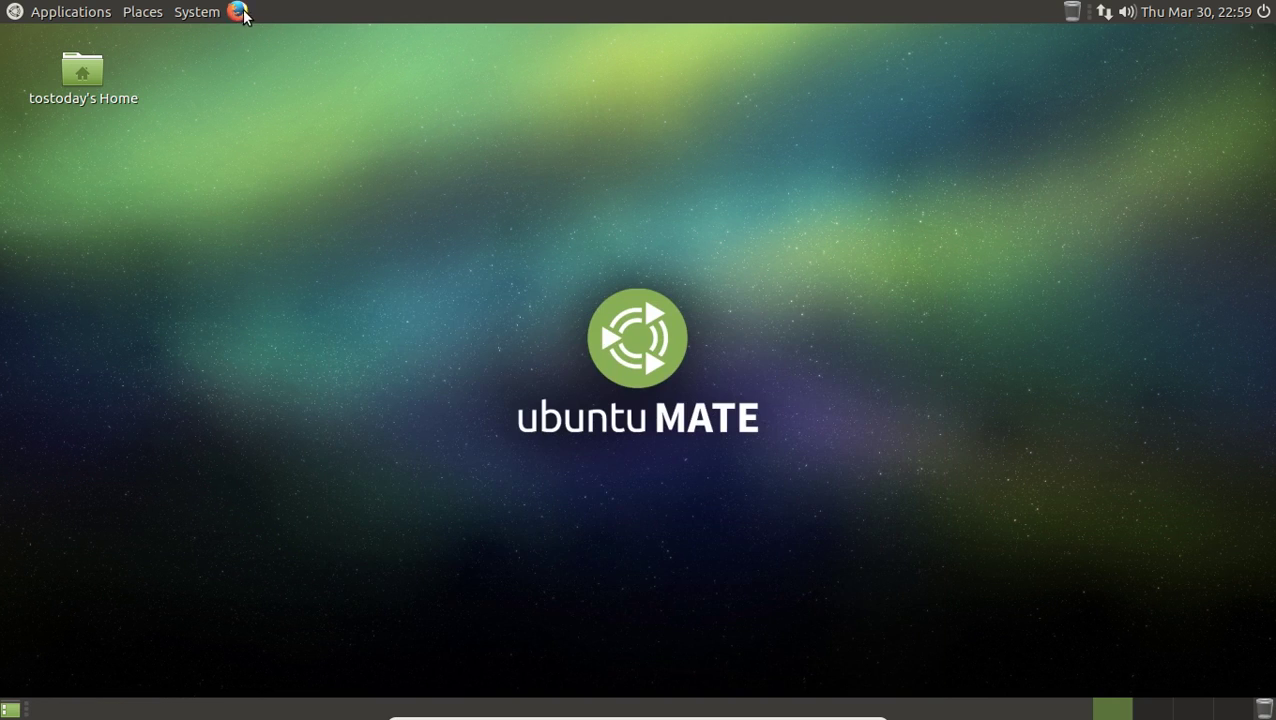
- Look through the Hardware, Internet and Network, and Look and Feel preferences, then open MATE Tweak
left_click(198, 11)
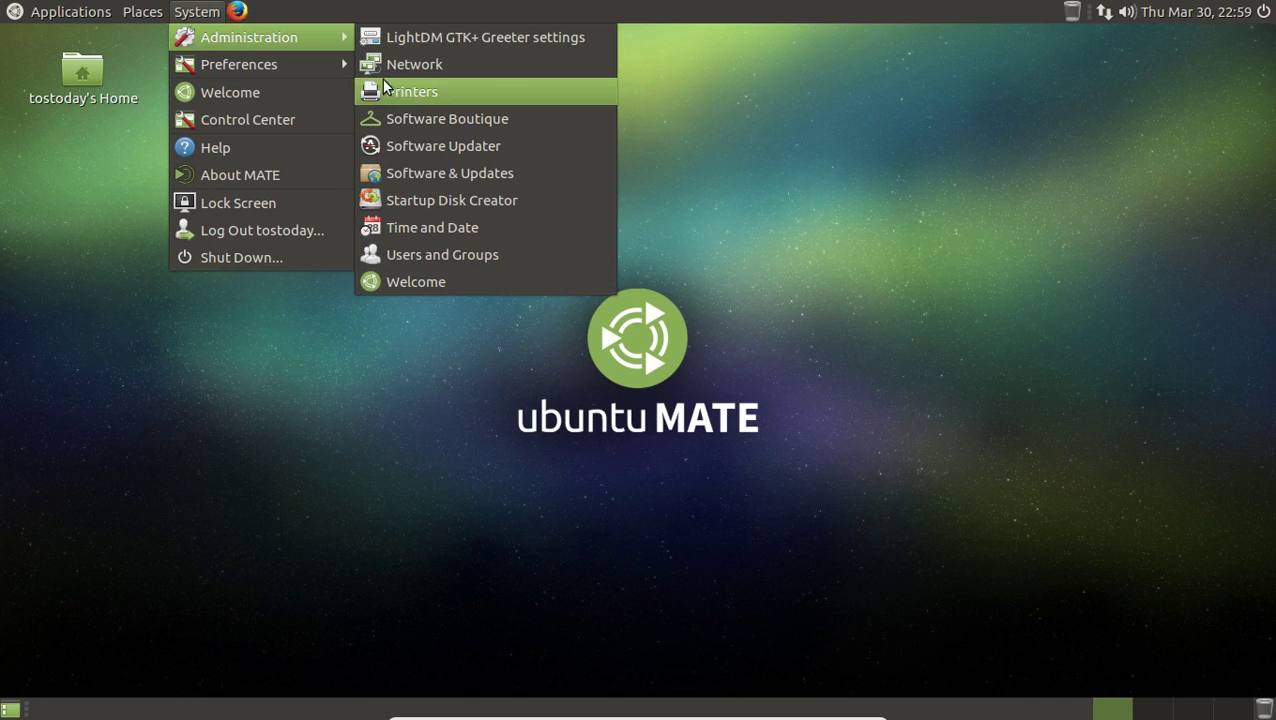
mouse_move(329, 65)
mouse_move(450, 68)
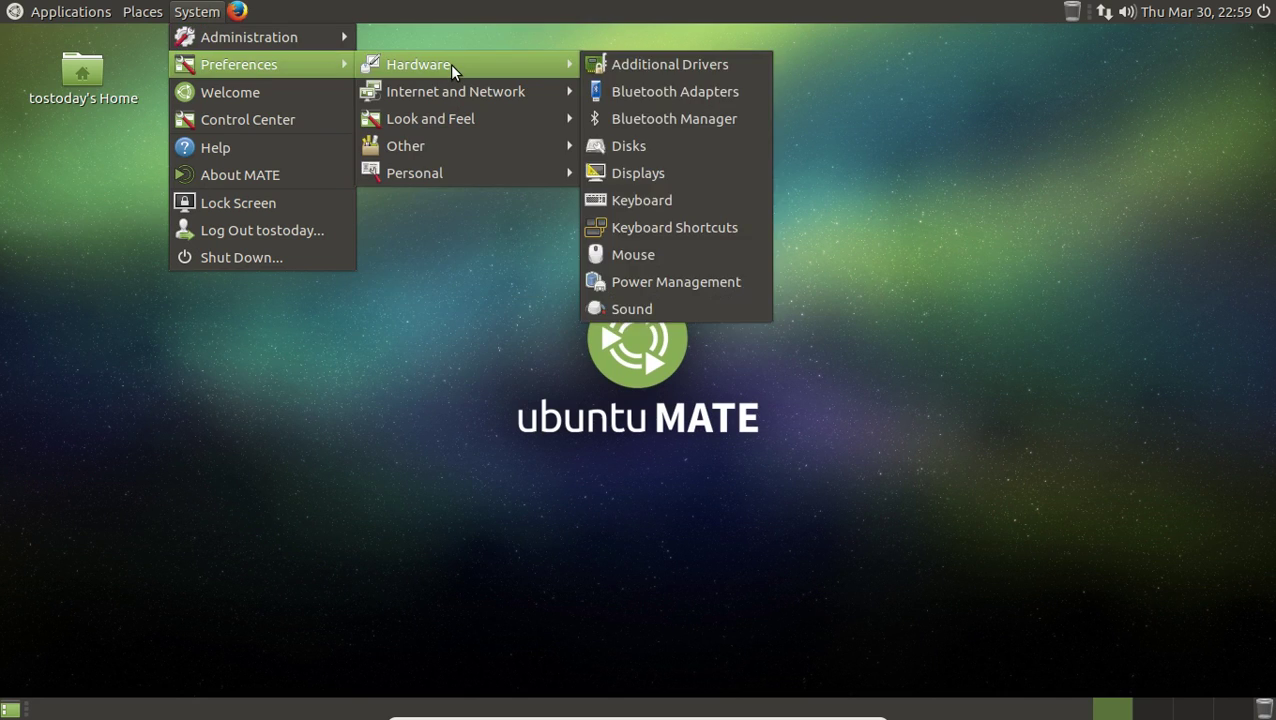
mouse_move(463, 95)
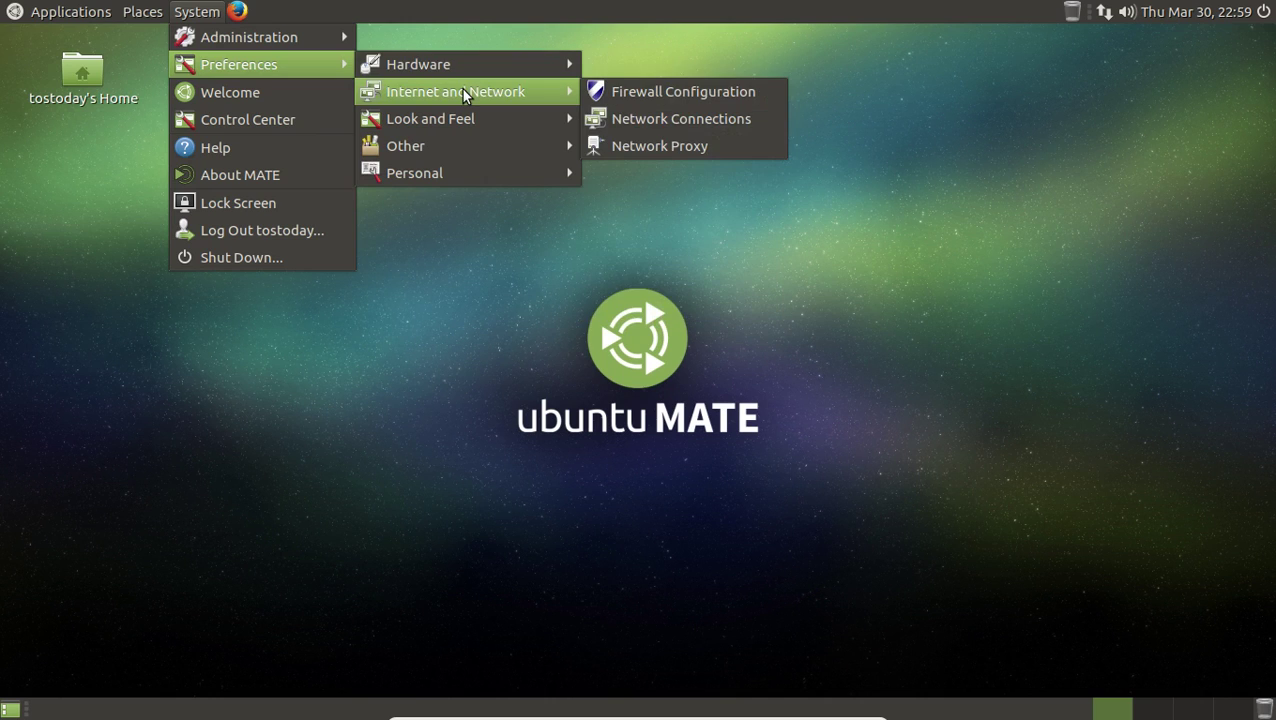
mouse_move(463, 122)
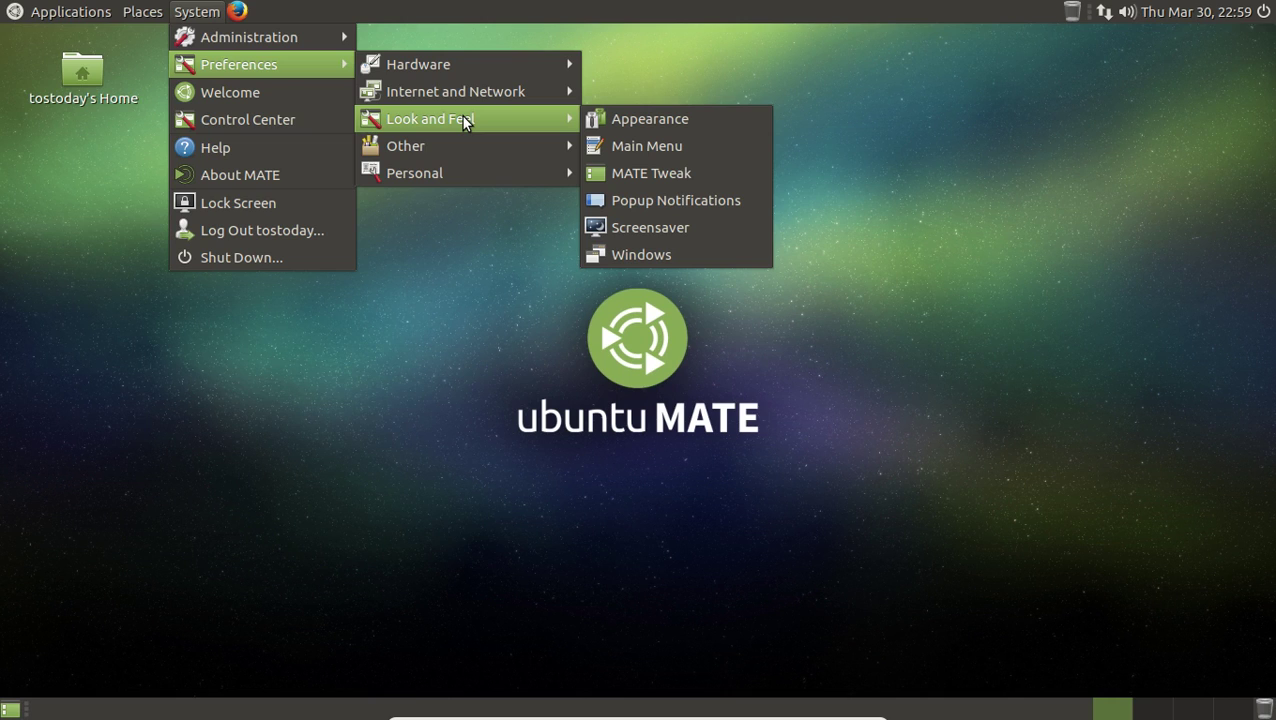
left_click(666, 174)
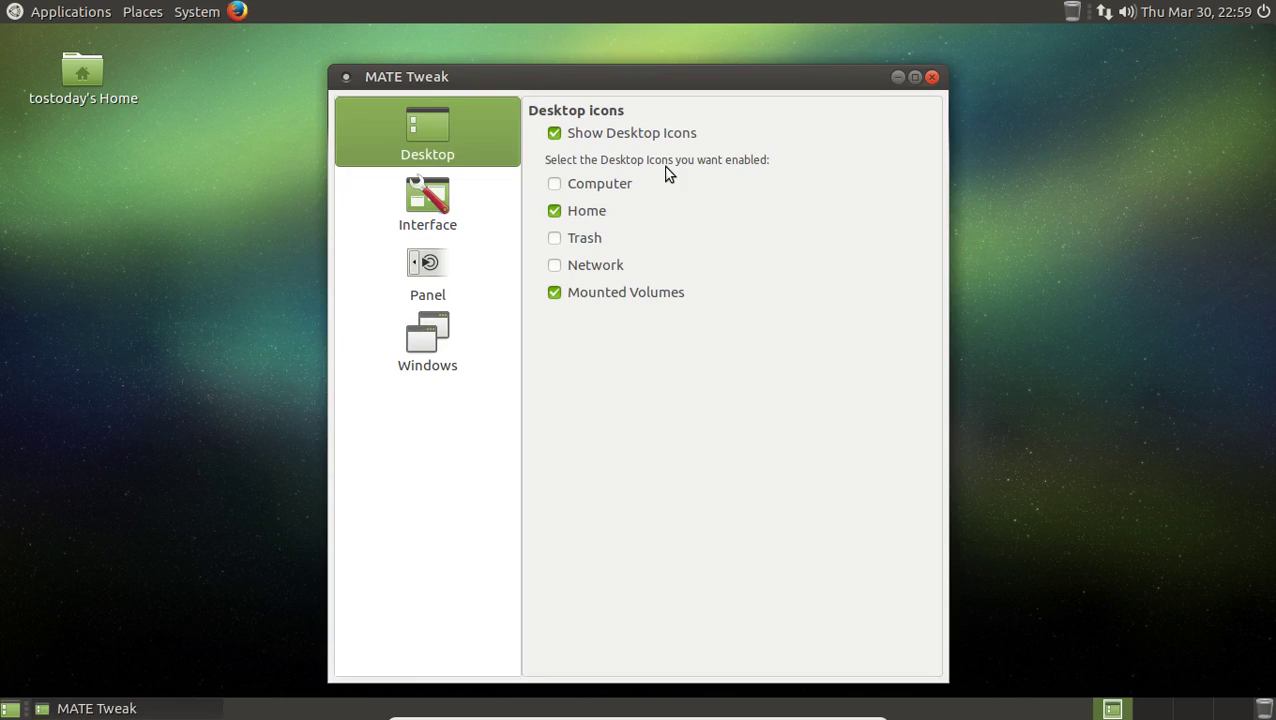
- Review MATE Tweak's Interface, Panel and Windows settings, including the available window managers, without changing any
left_click(446, 195)
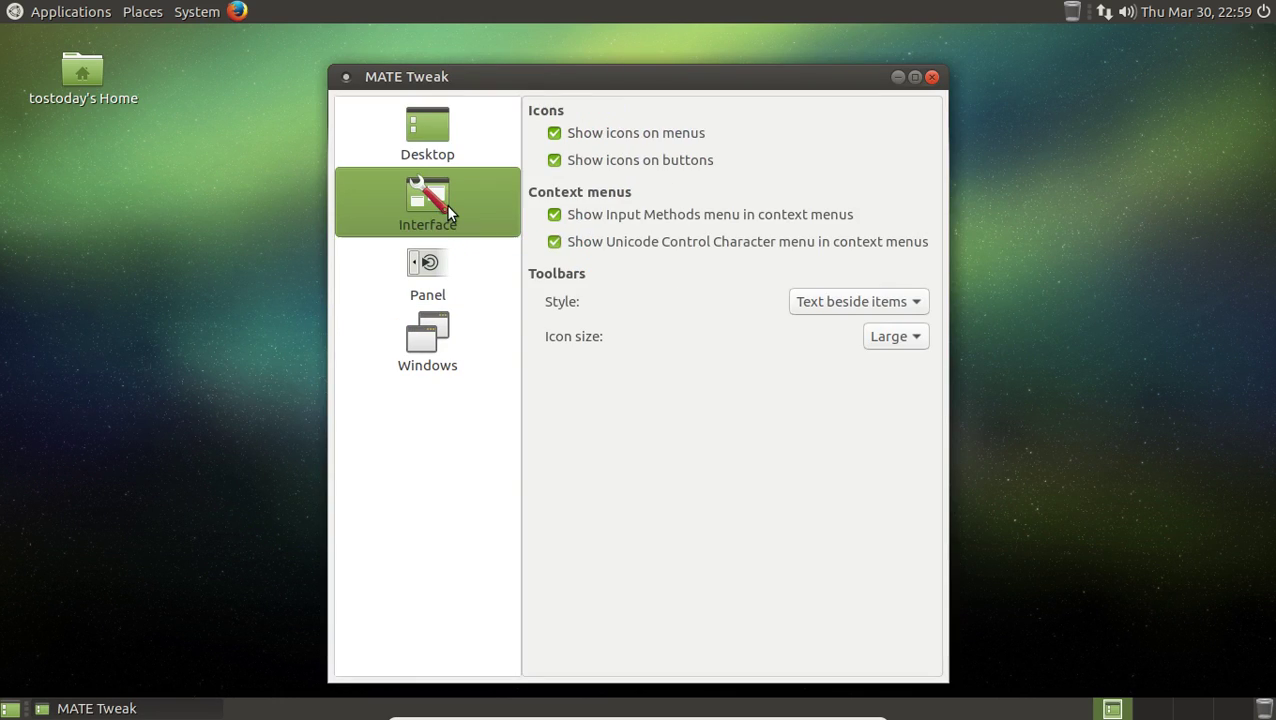
left_click(437, 261)
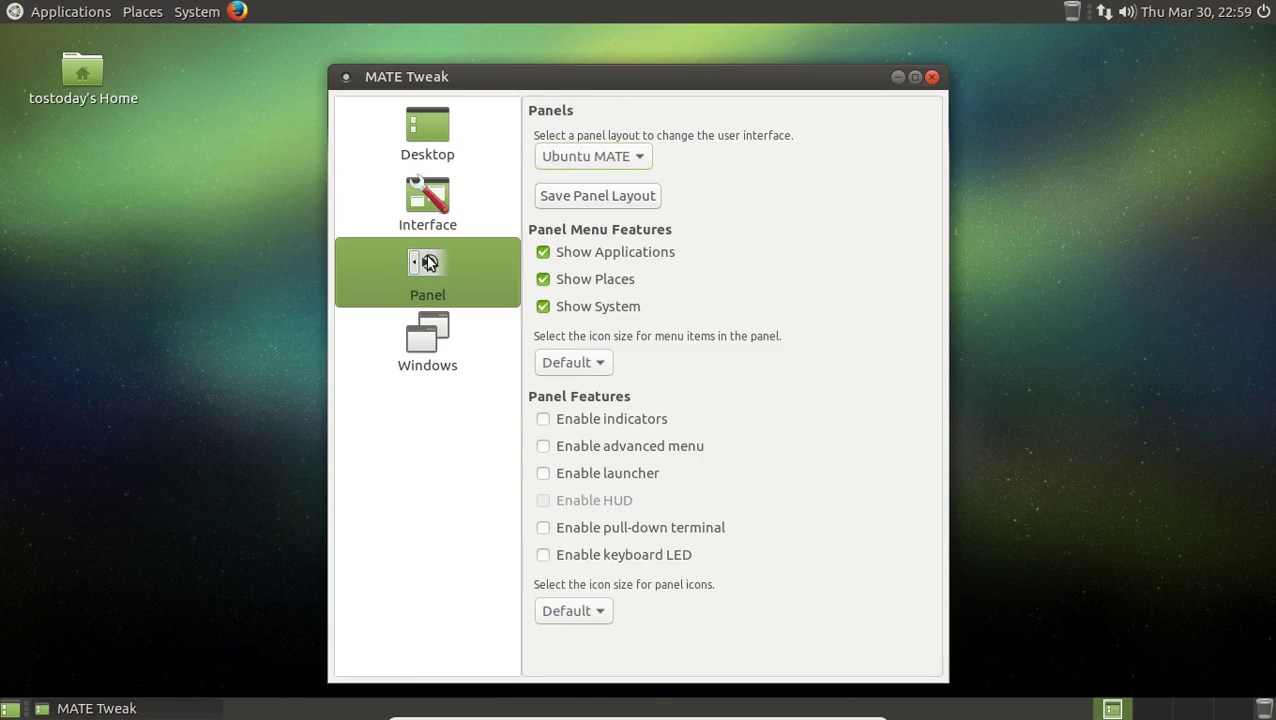
left_click(431, 327)
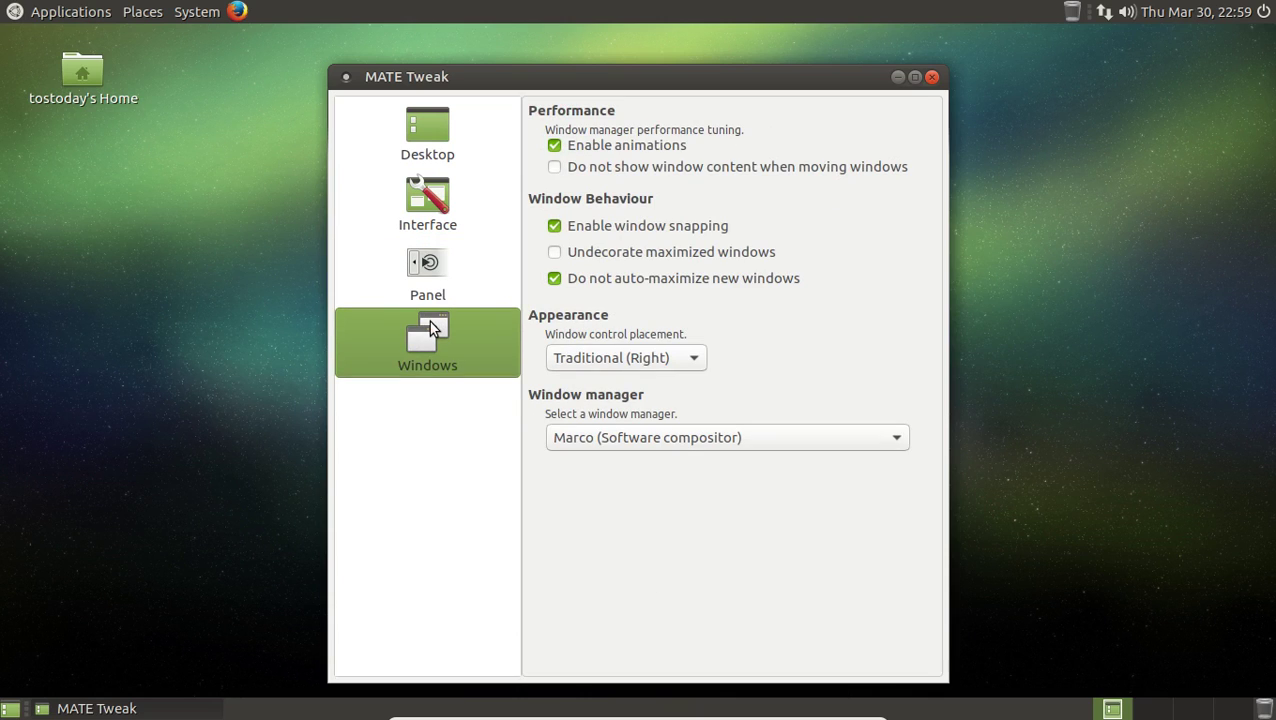
left_click(890, 438)
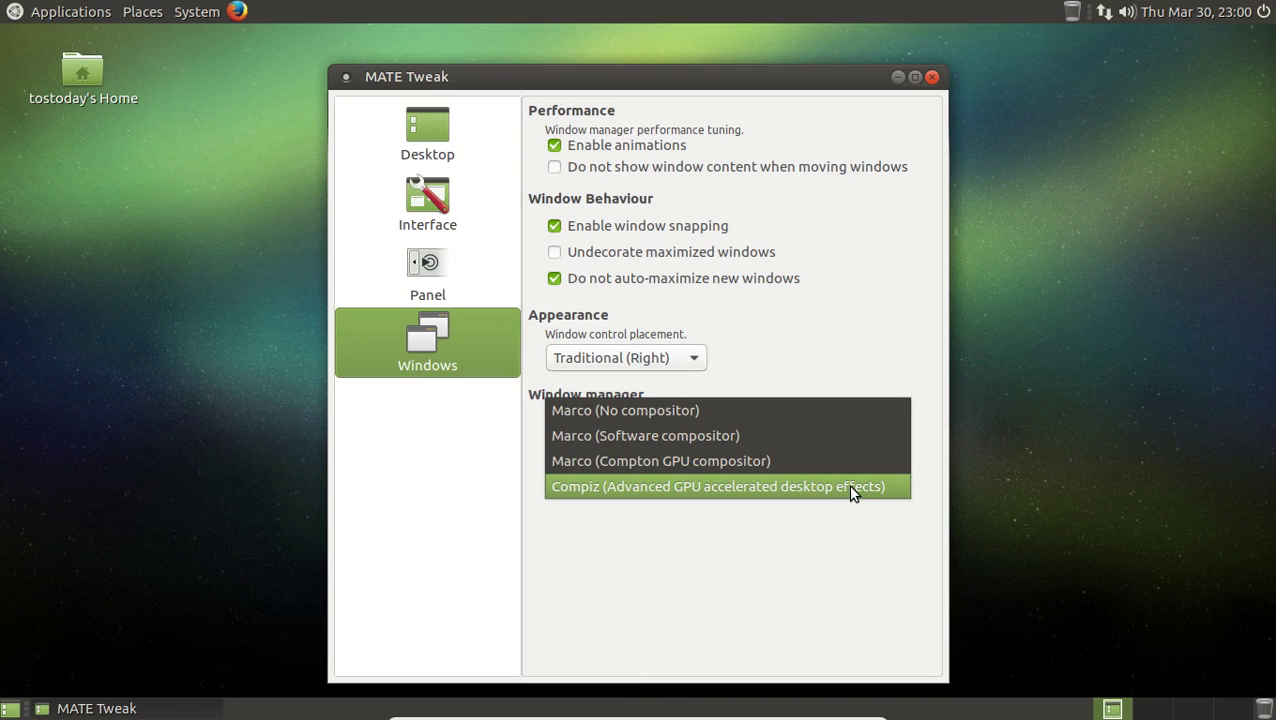
left_click(841, 297)
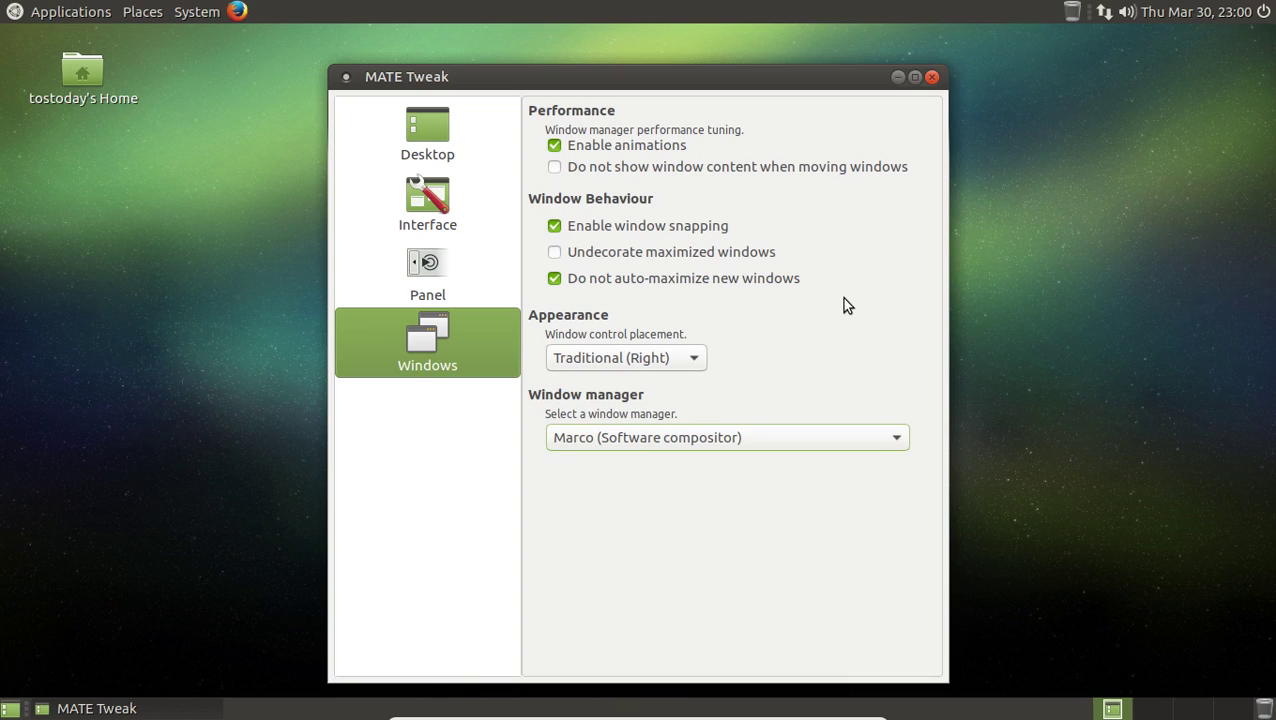
- Switch the panel layout to Mutiny in MATE Tweak and minimize the window to show the desktop
left_click(427, 275)
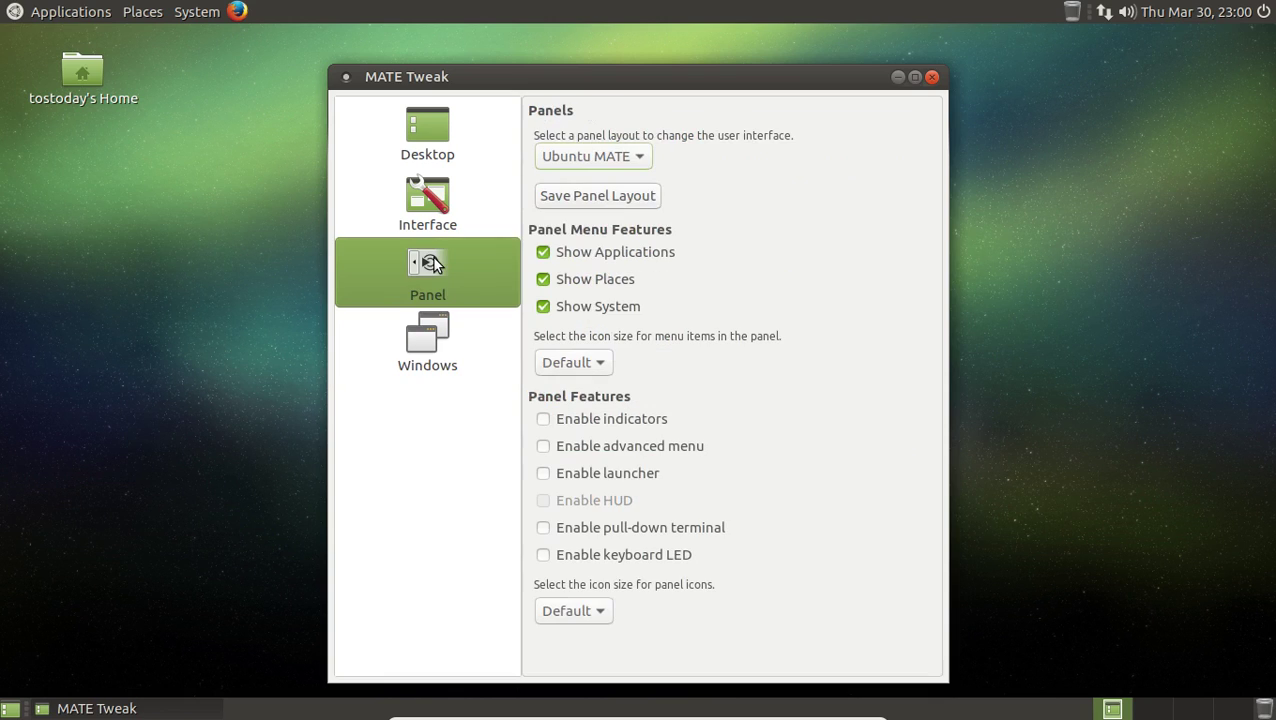
left_click(638, 156)
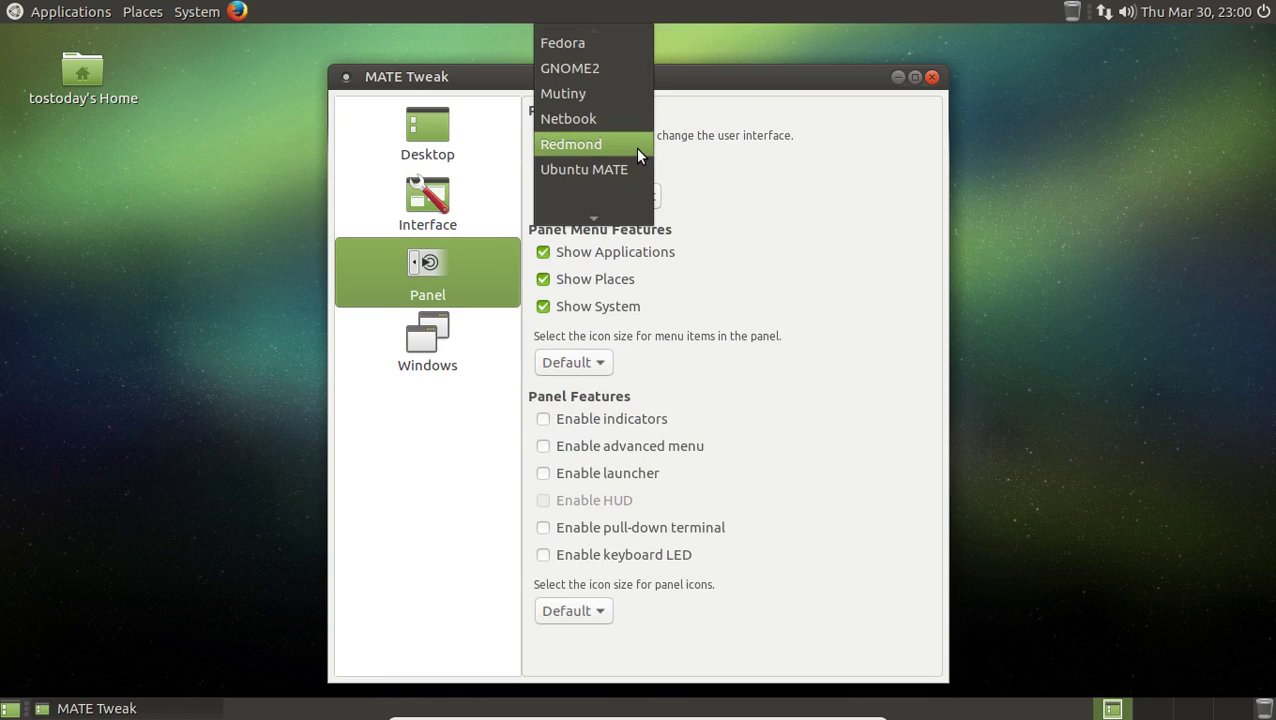
mouse_move(580, 32)
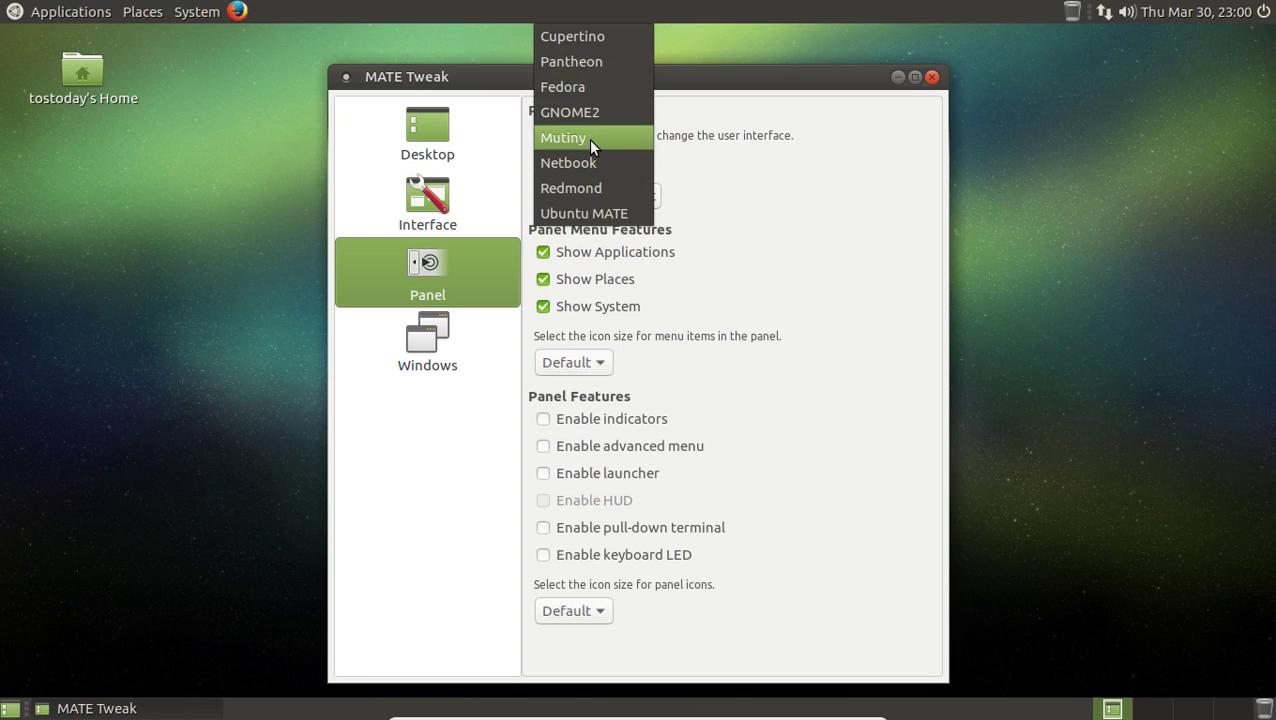
left_click(588, 139)
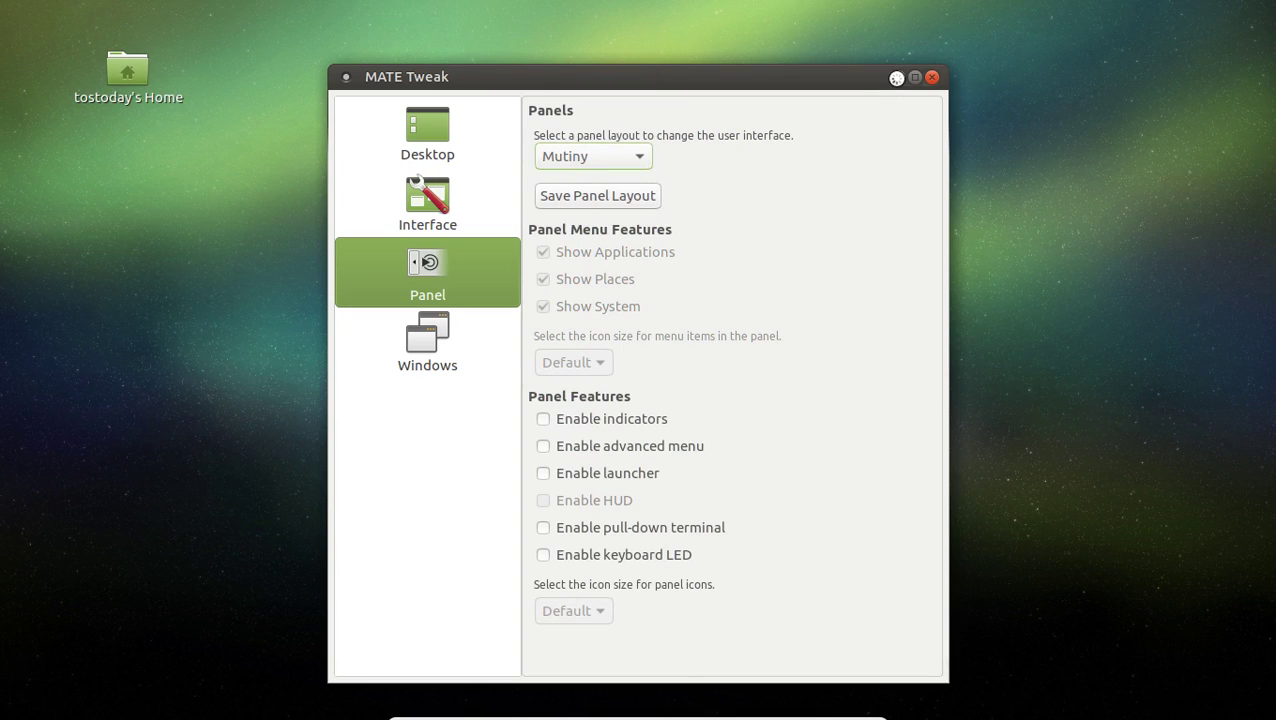
left_click(896, 77)
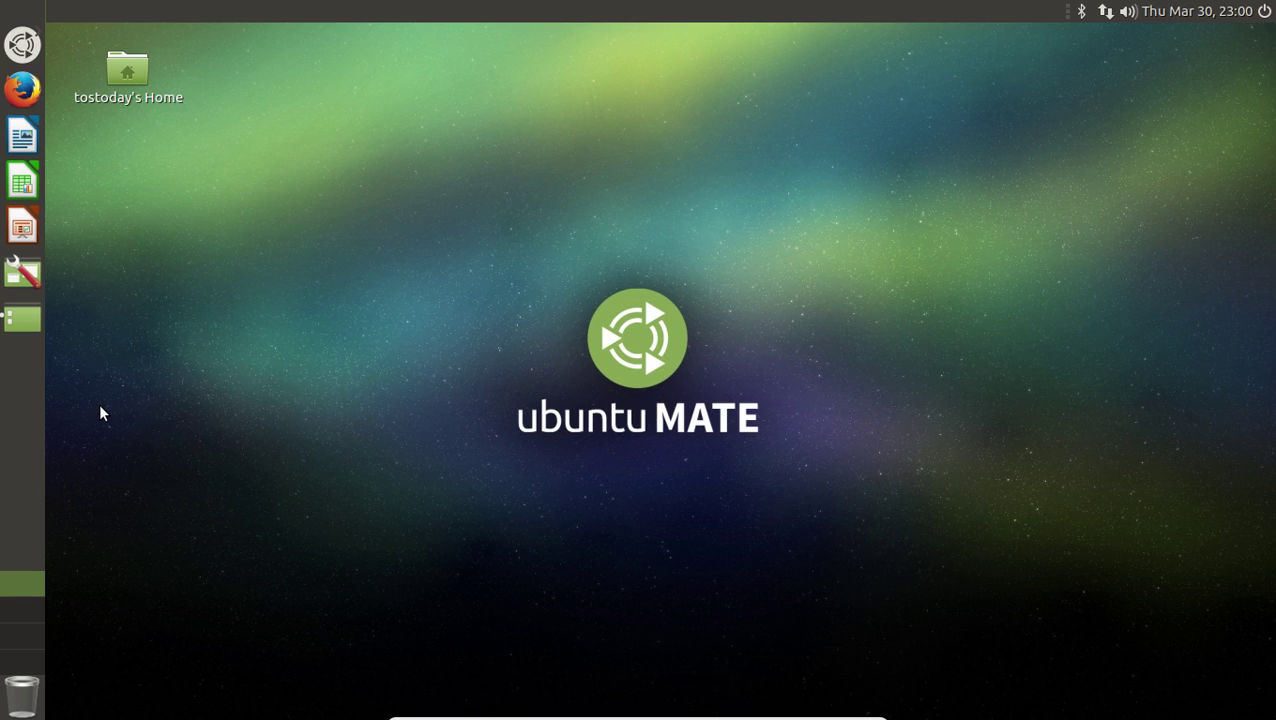
- Open MATE Tweak again from the Look and Feel preferences, set the panel layout back to Ubuntu MATE, and close the window
left_click(21, 46)
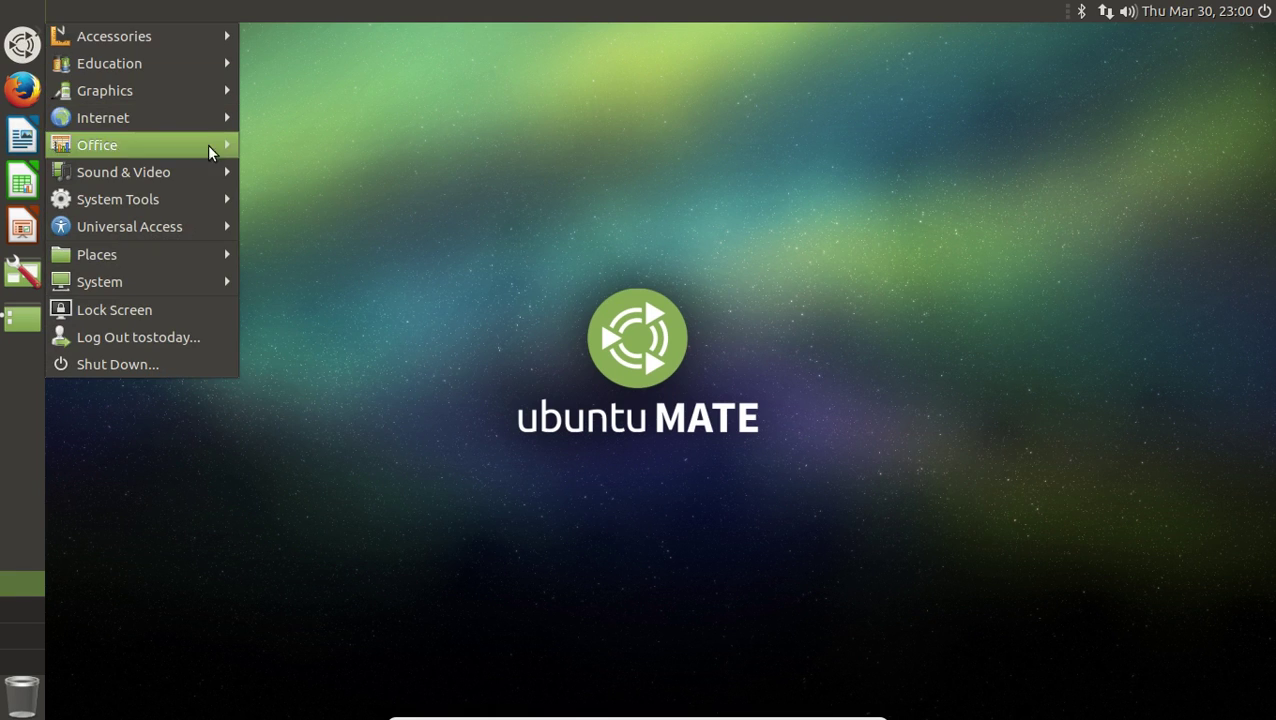
mouse_move(207, 199)
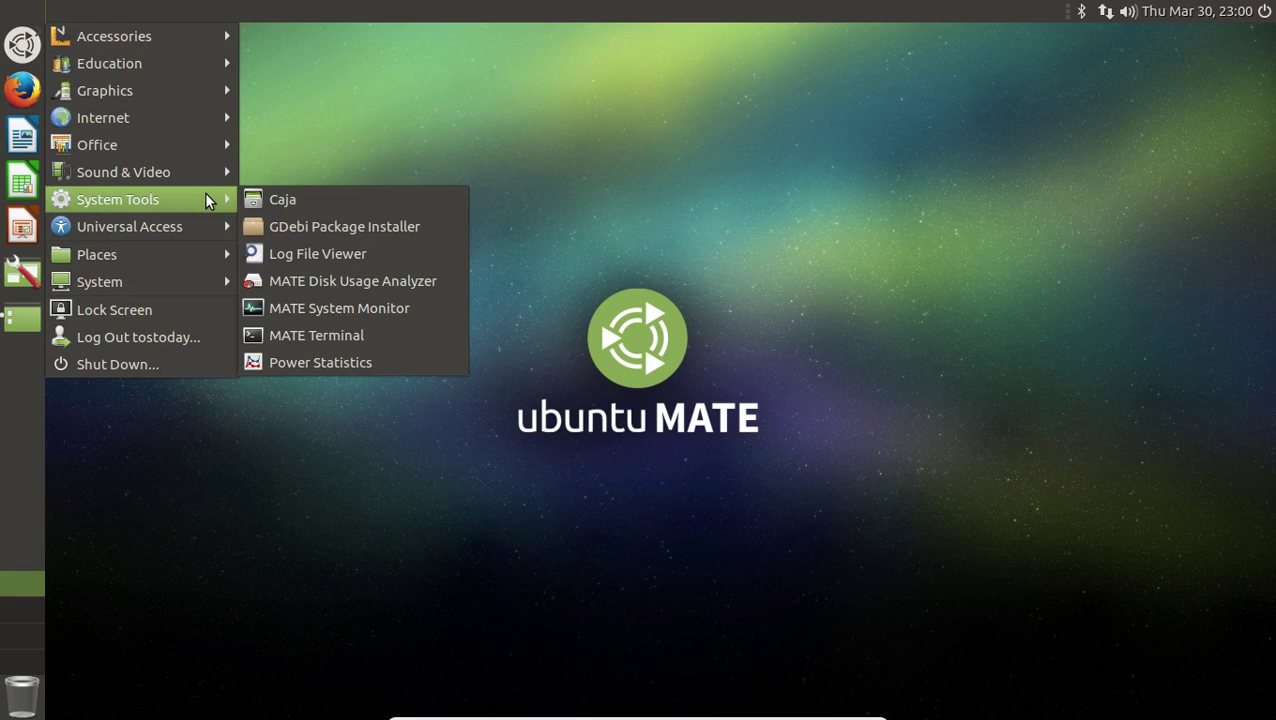
mouse_move(203, 283)
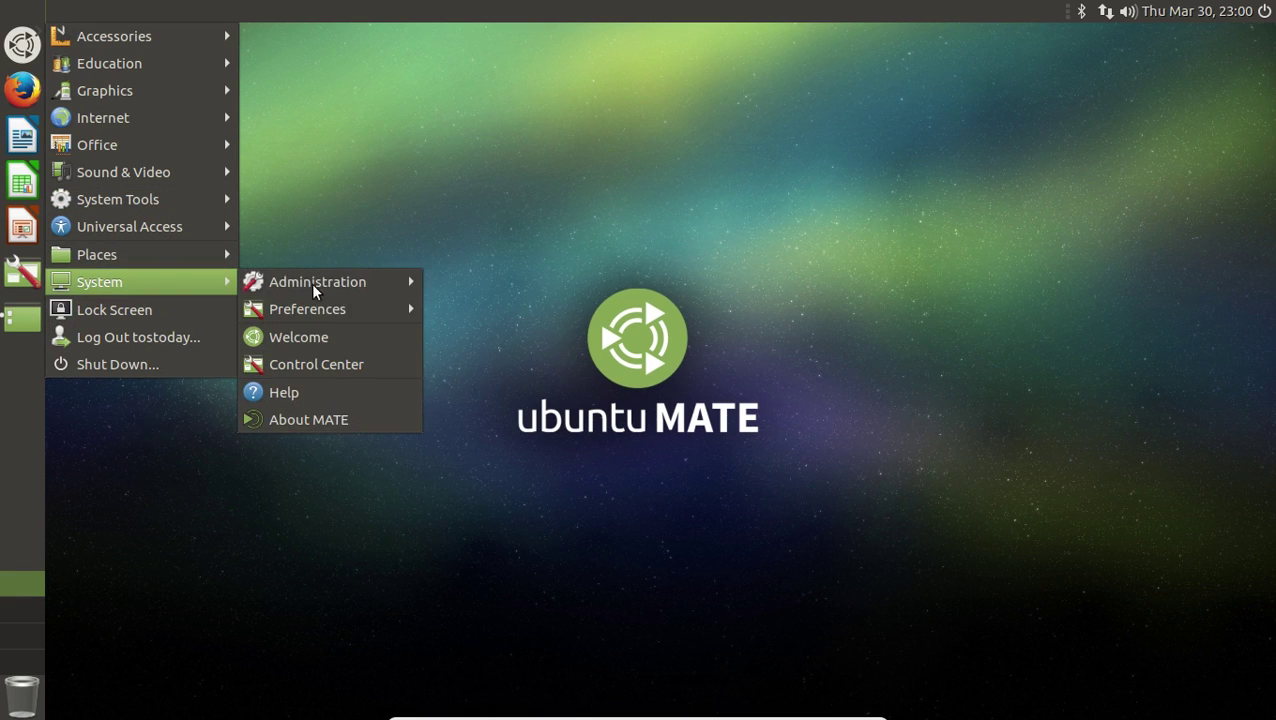
mouse_move(348, 303)
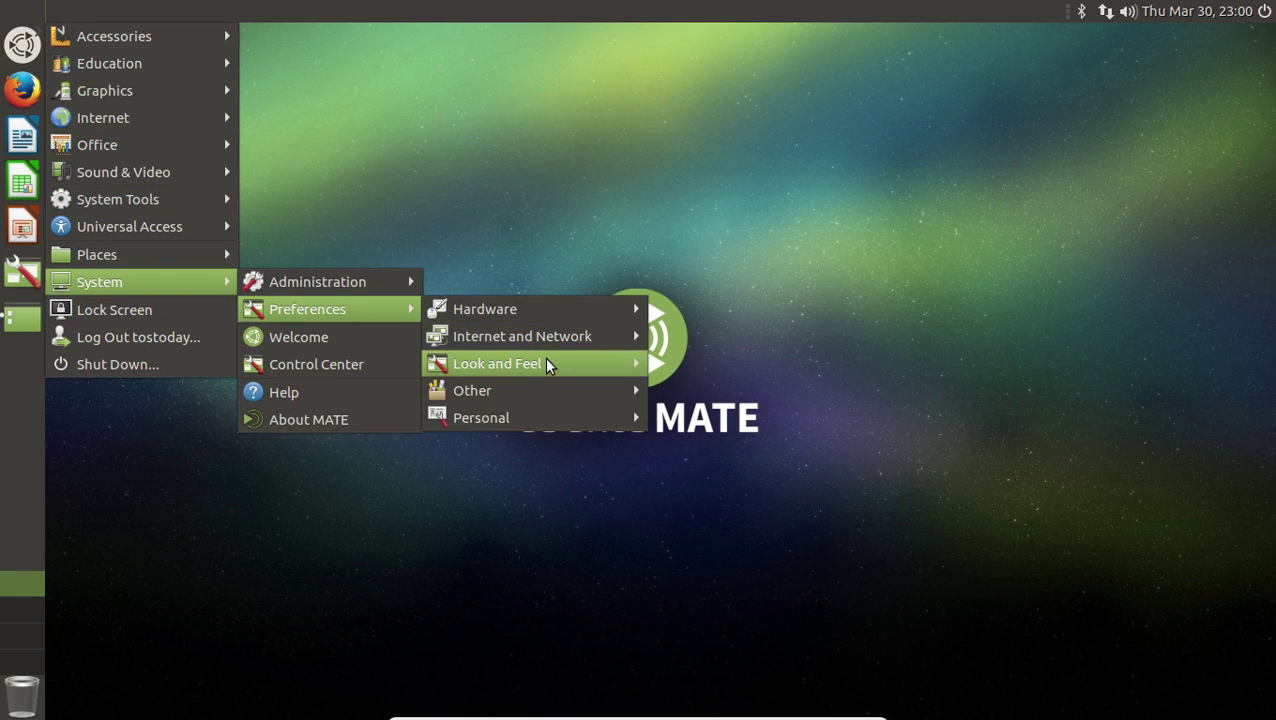
mouse_move(546, 365)
left_click(700, 417)
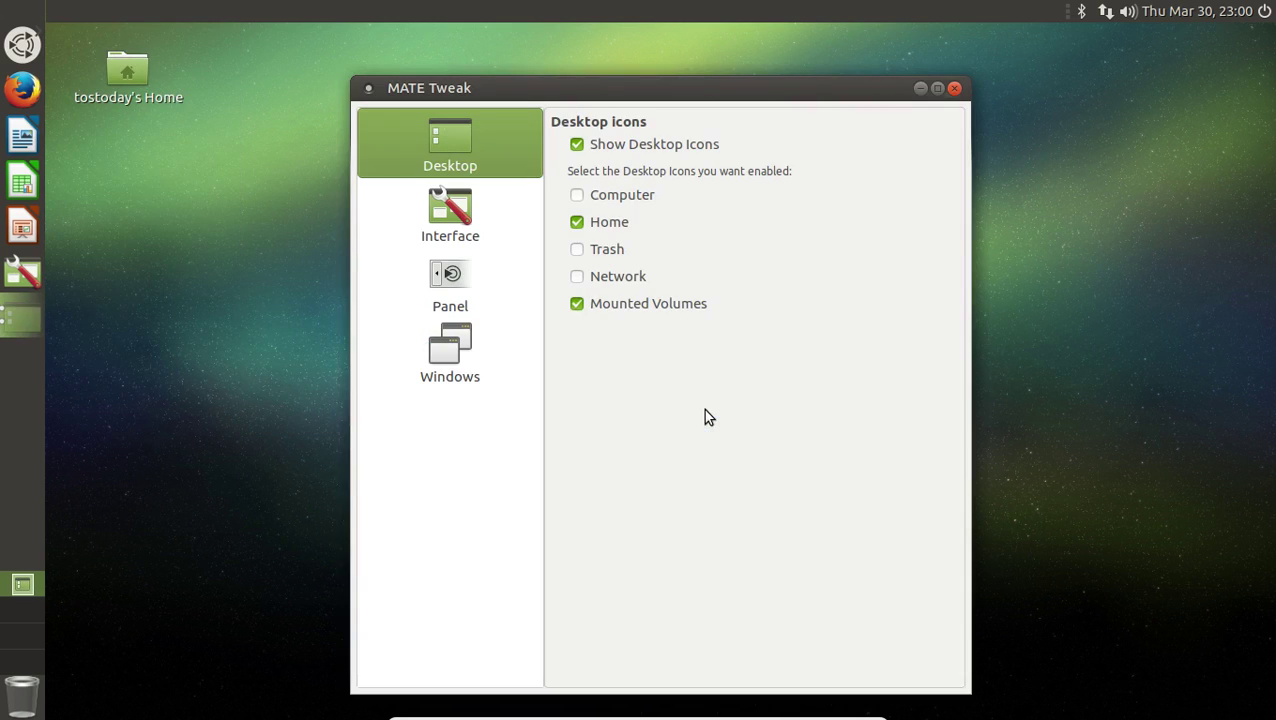
left_click(466, 290)
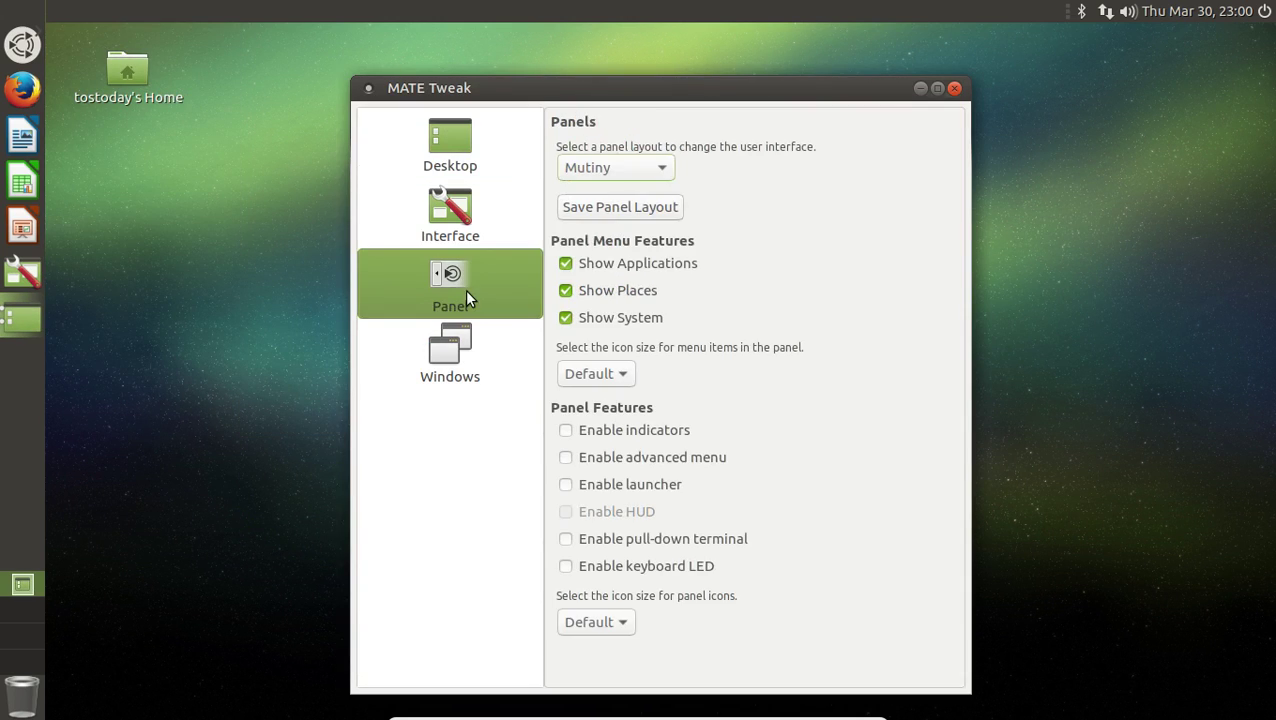
left_click(637, 177)
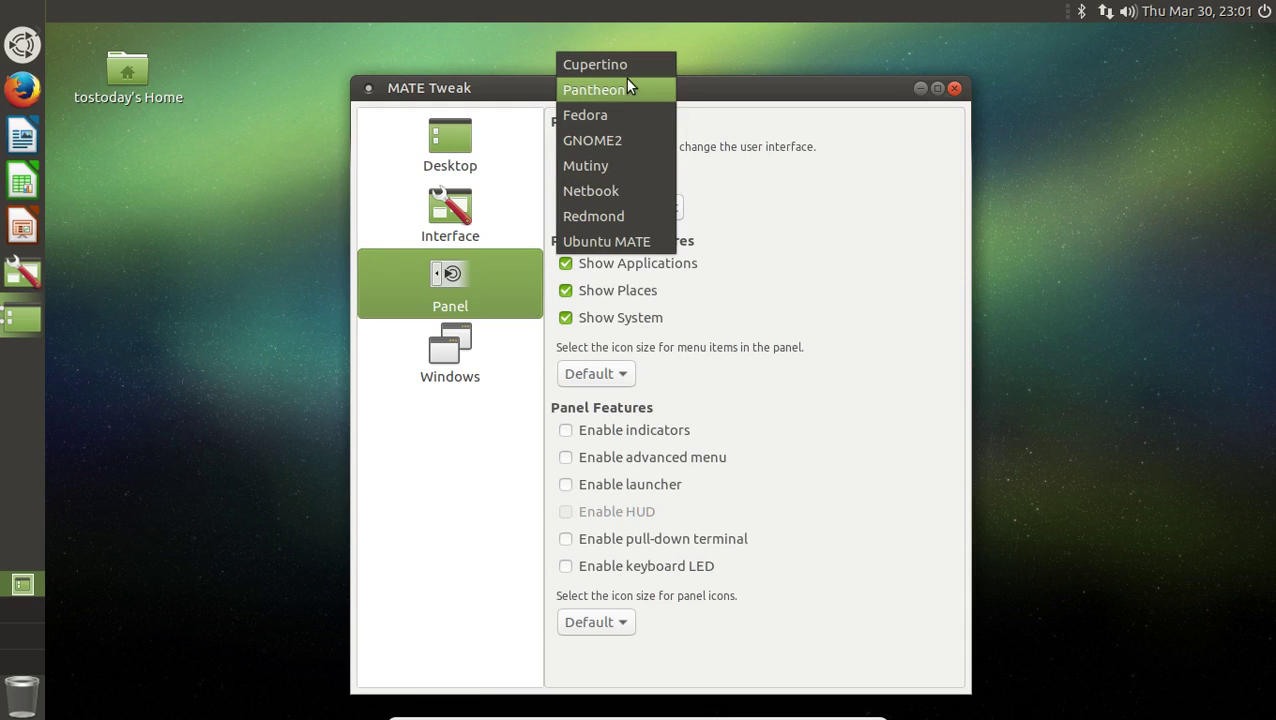
left_click(622, 245)
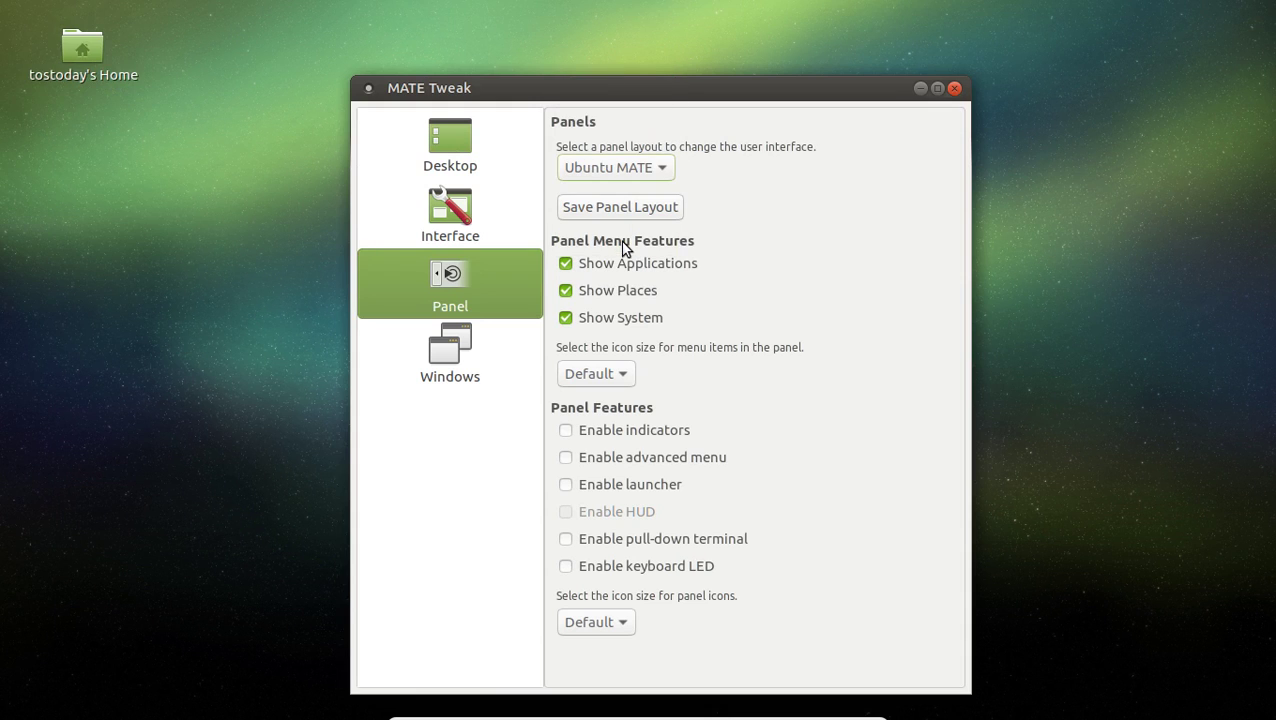
left_click(954, 88)
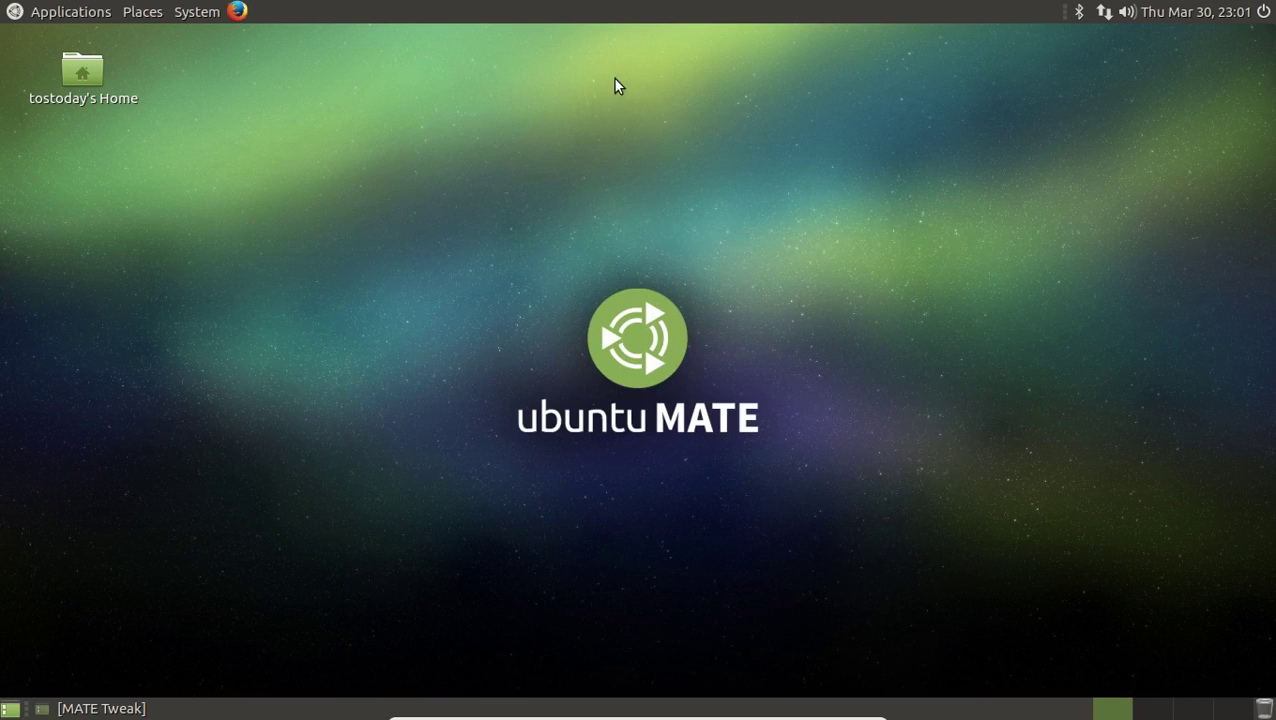
- Look through the Look and Feel, Other and Personal preferences and open Startup Applications
left_click(206, 12)
mouse_move(225, 62)
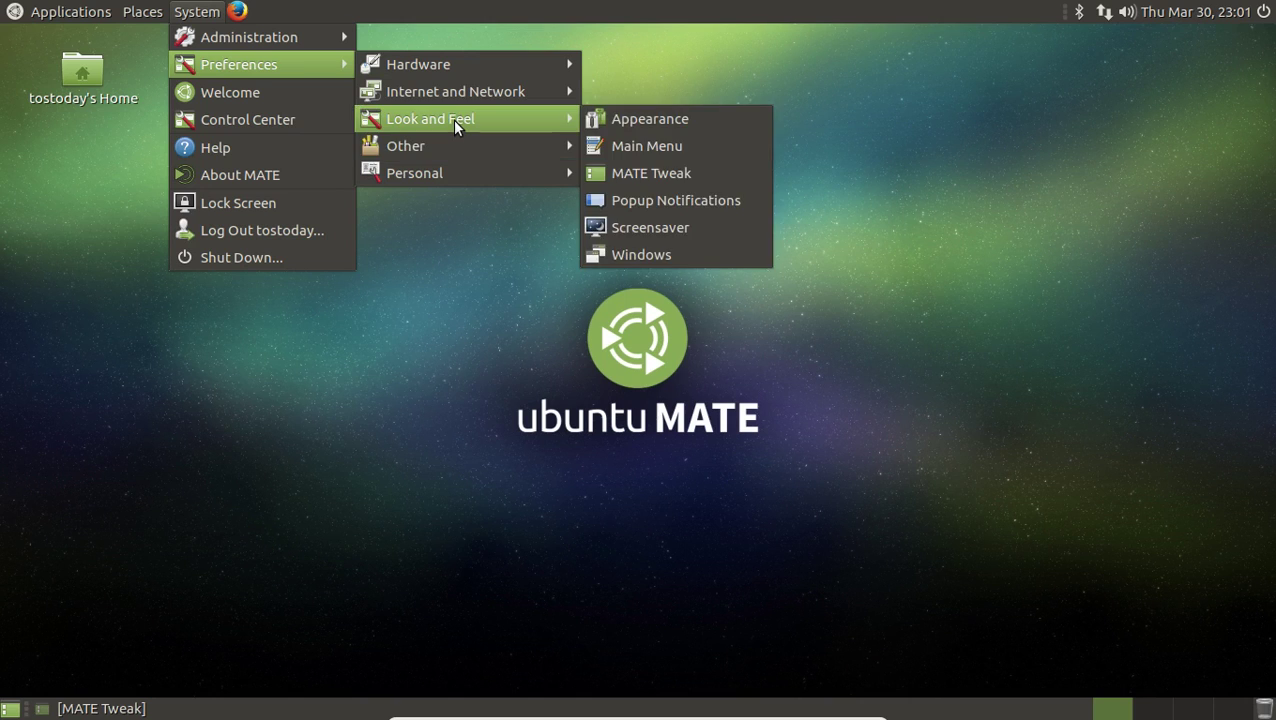
mouse_move(455, 148)
mouse_move(463, 175)
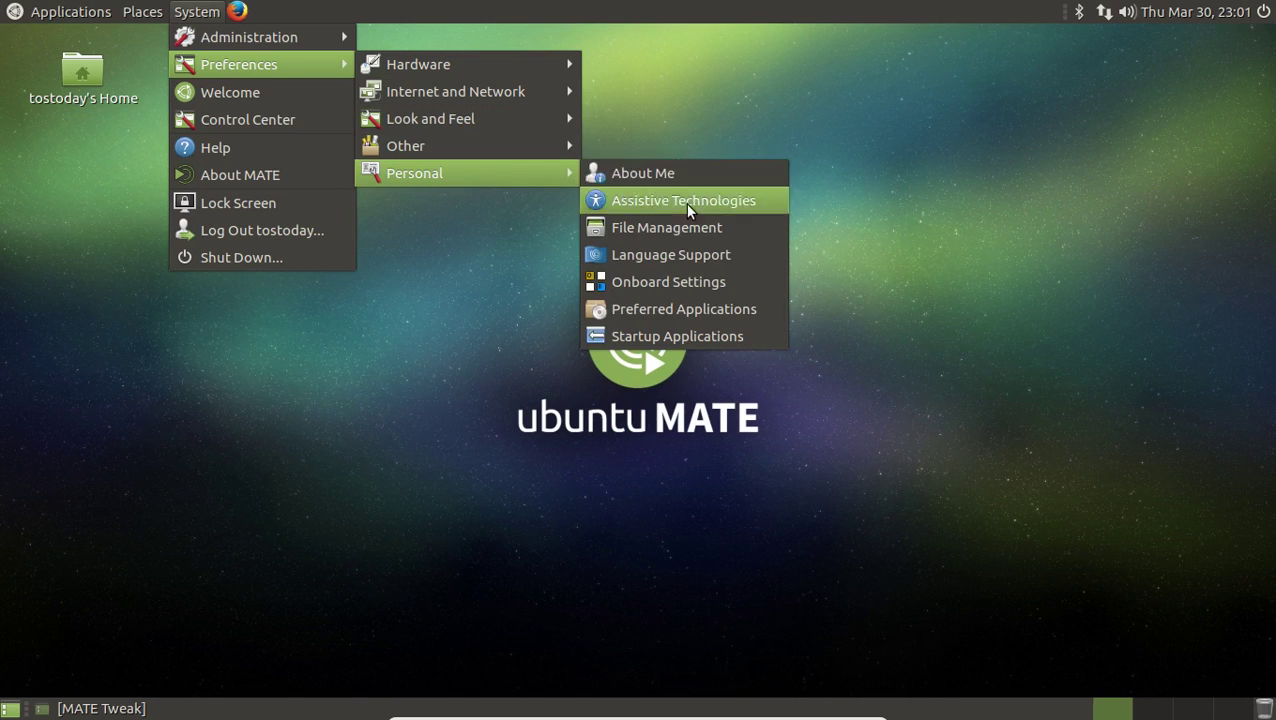
left_click(677, 339)
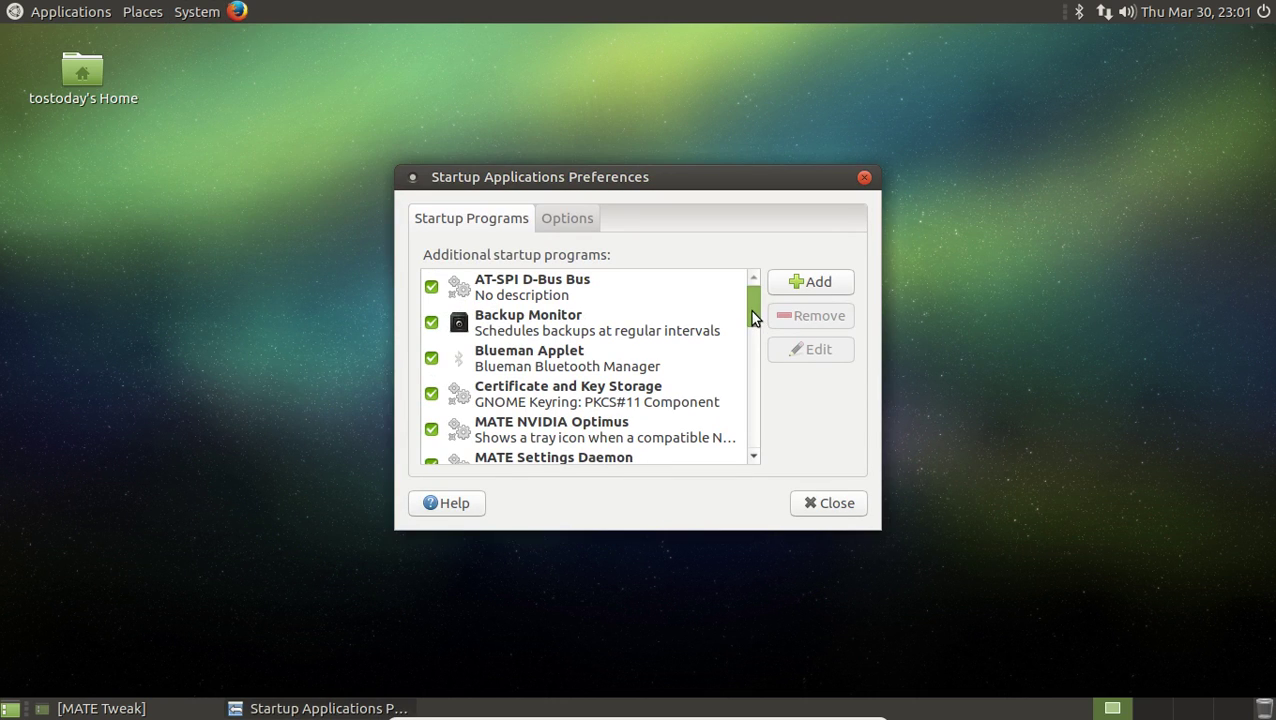
- Review the additional startup programs and the Options page, and return to the list of startup programs
left_click_drag(752, 316, 748, 225)
left_click(565, 219)
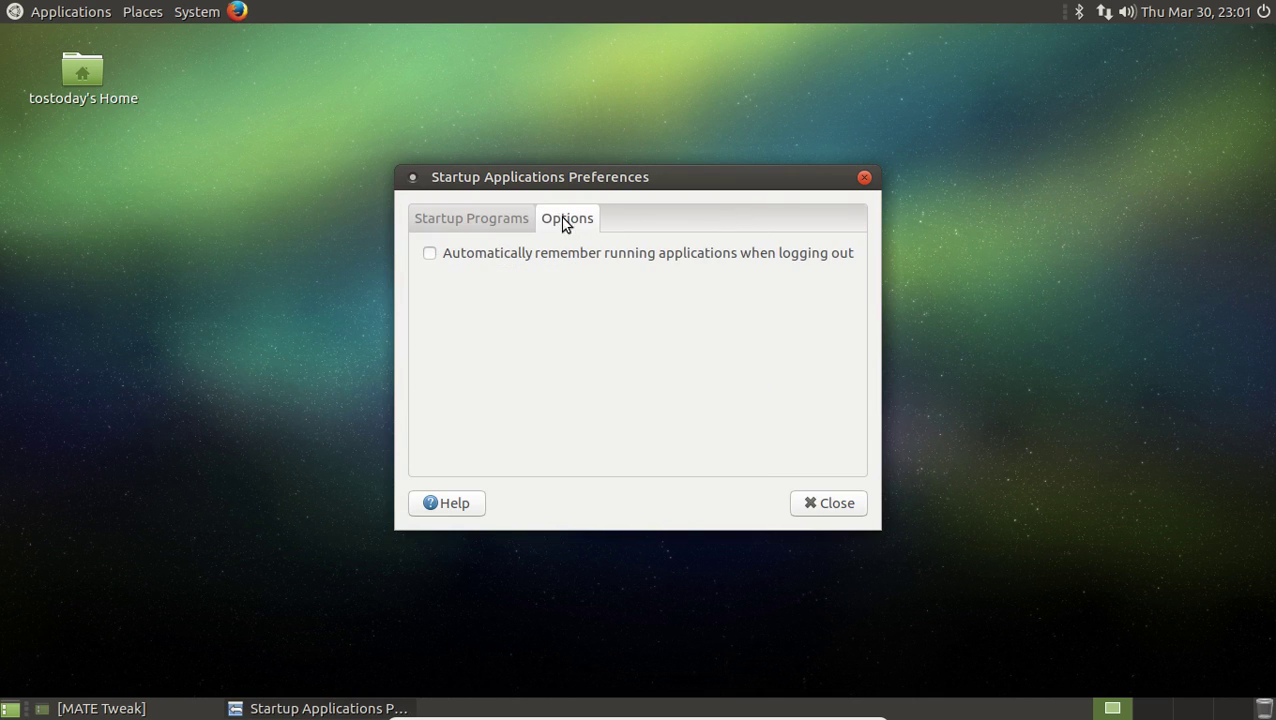
left_click(494, 217)
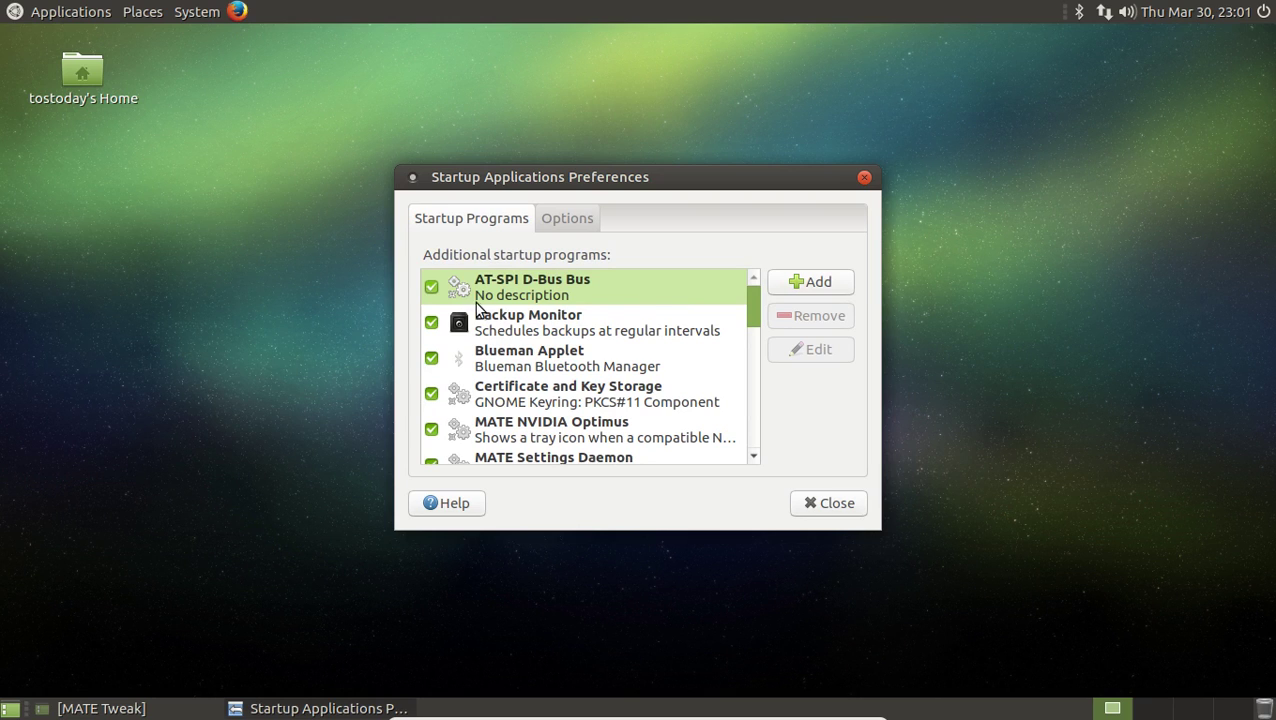
- Remove Backup Monitor, Blueman Applet and Orca screen reader from the additional startup programs
left_click(545, 328)
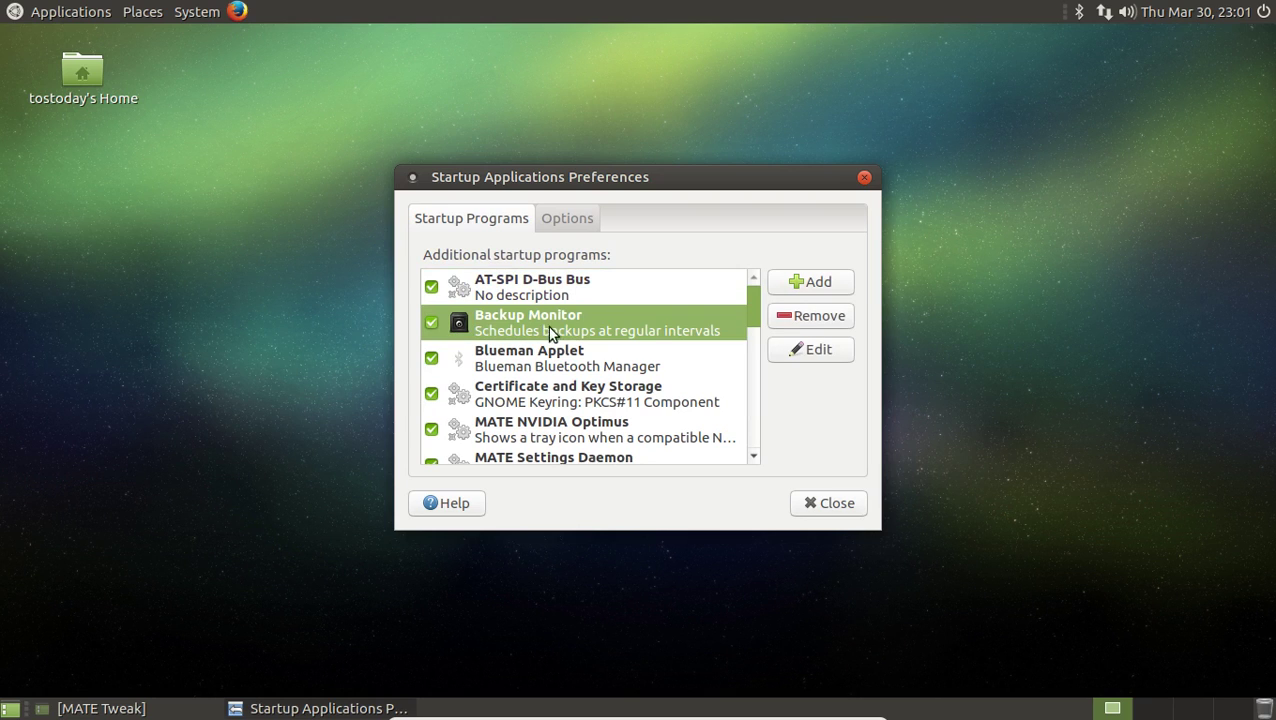
left_click(808, 319)
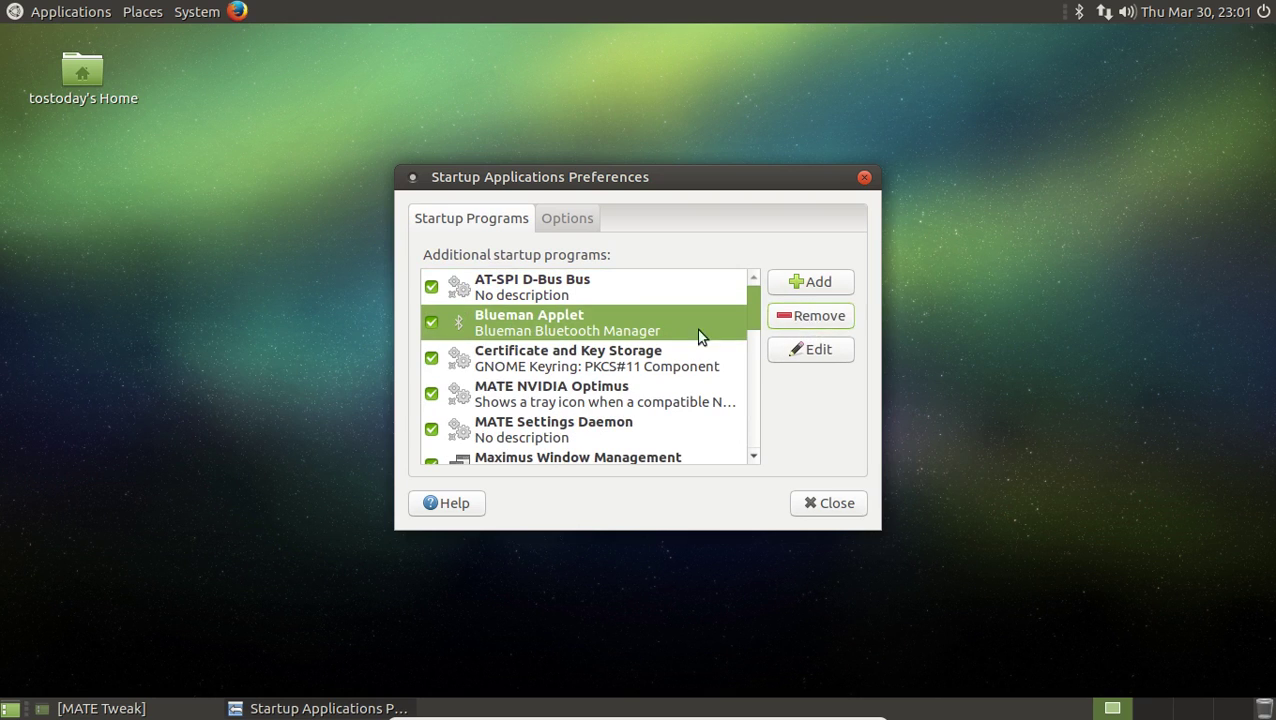
left_click(796, 316)
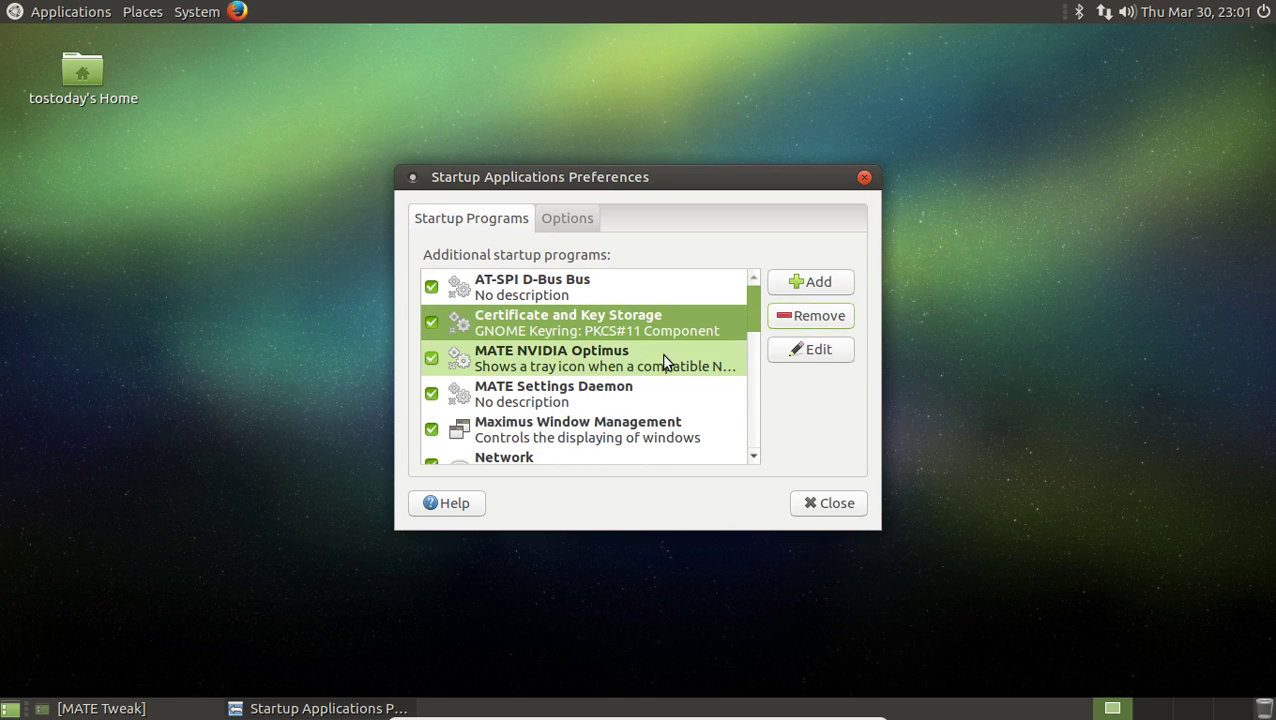
scroll(663, 360, "down", 2)
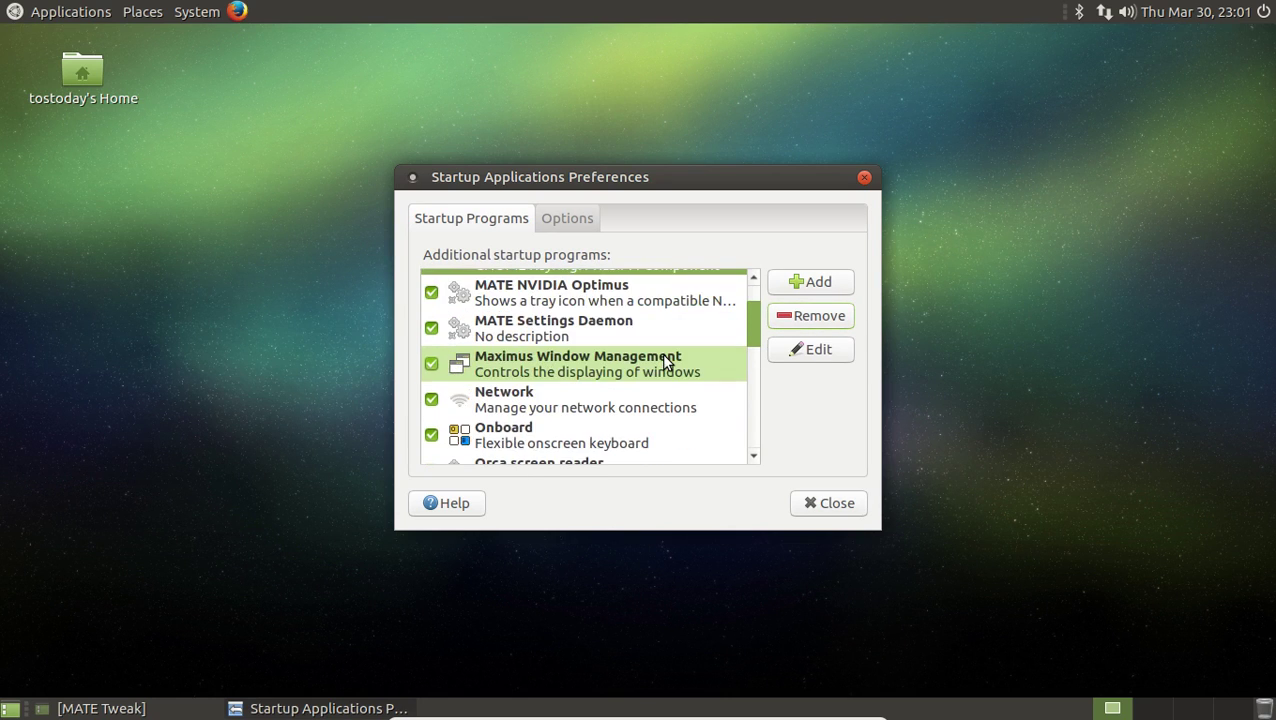
scroll(663, 358, "down", 2)
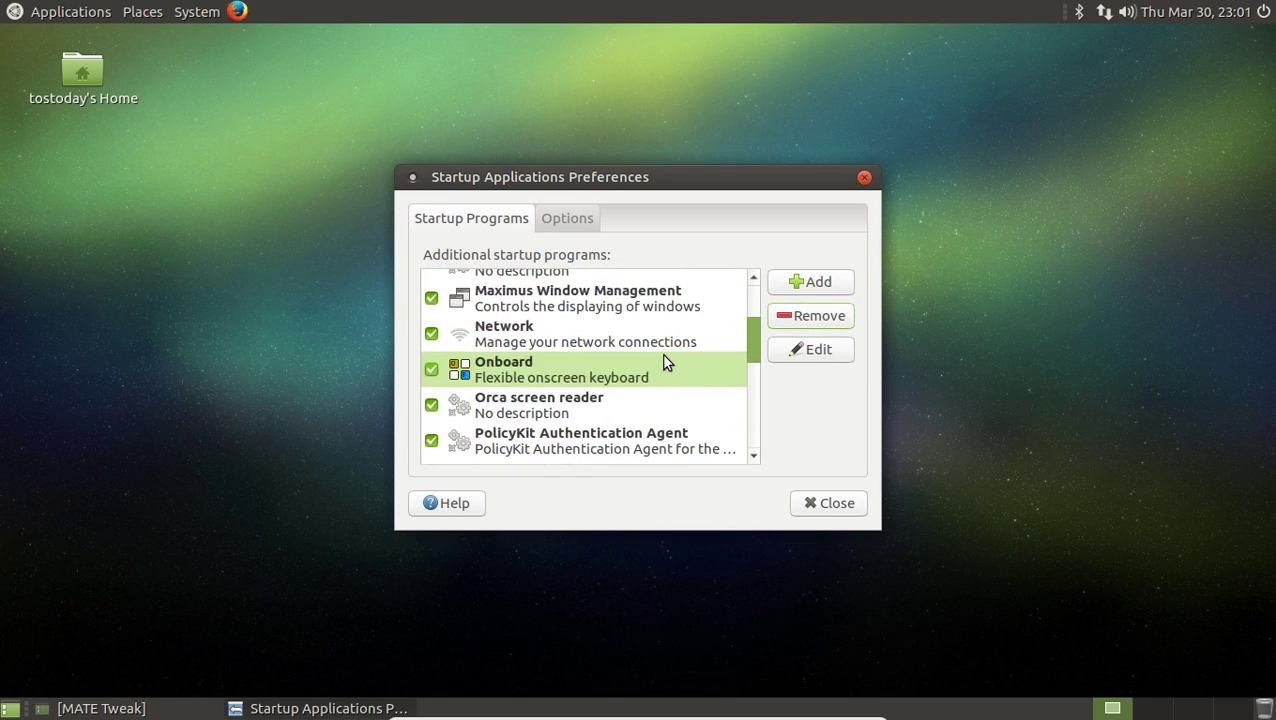
left_click(567, 410)
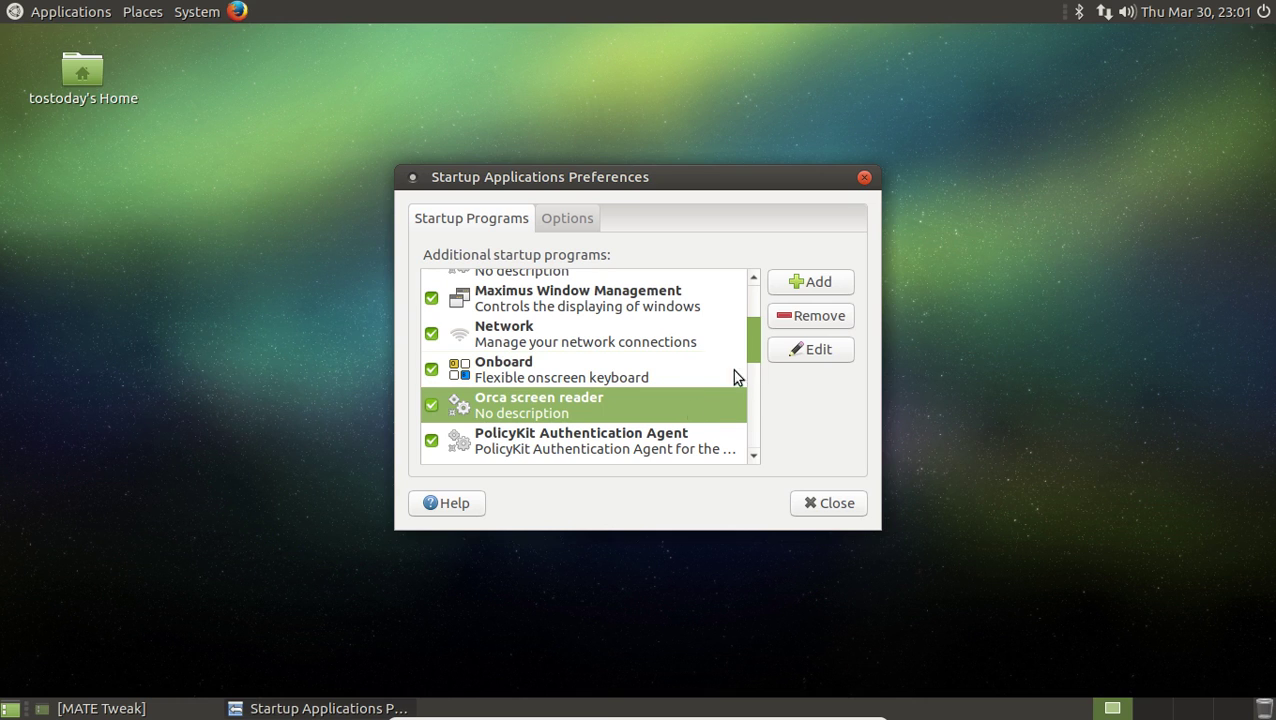
left_click(787, 318)
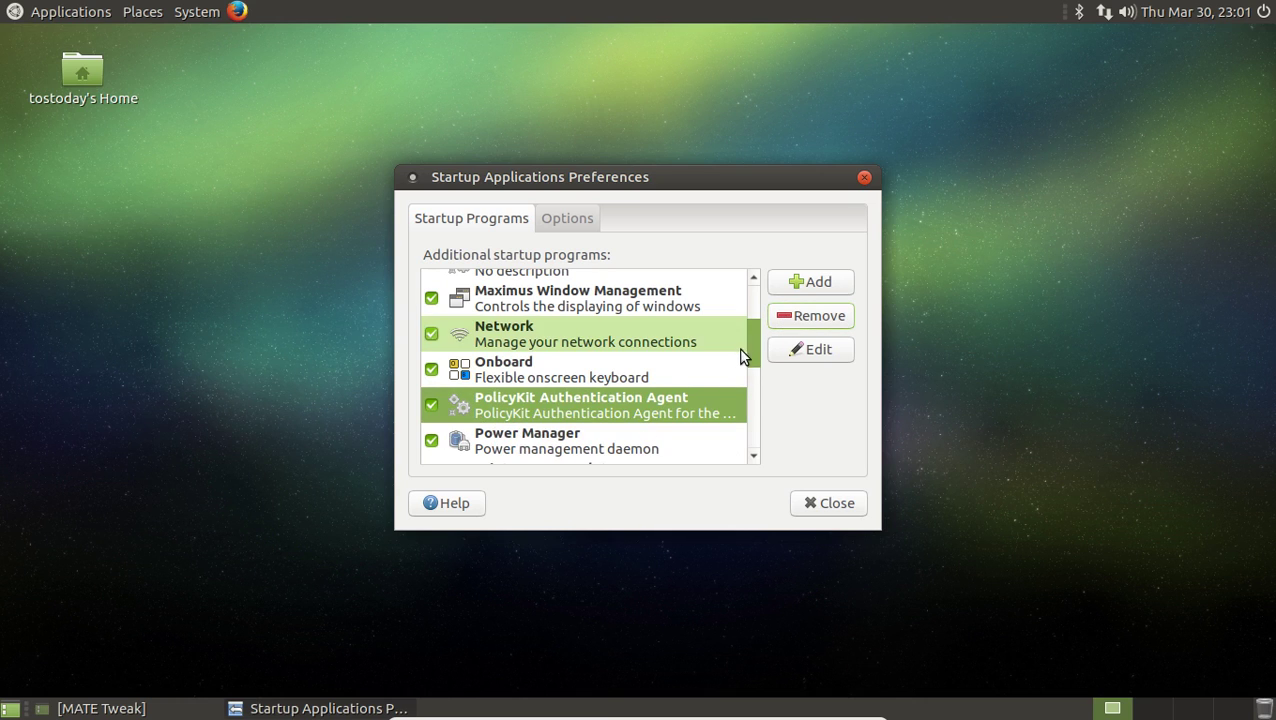
- Select the Welcome entry at the end of the startup list without changing it, and close Startup Applications Preferences
left_click_drag(753, 355, 741, 463)
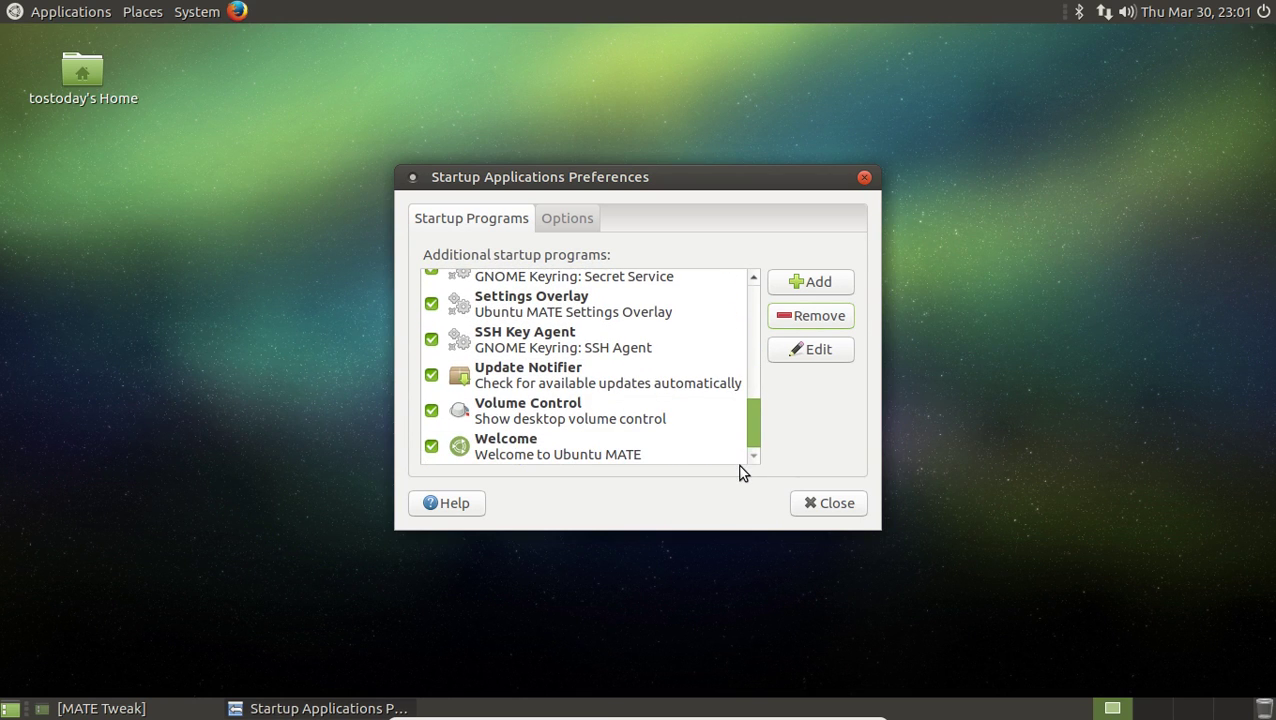
left_click(636, 446)
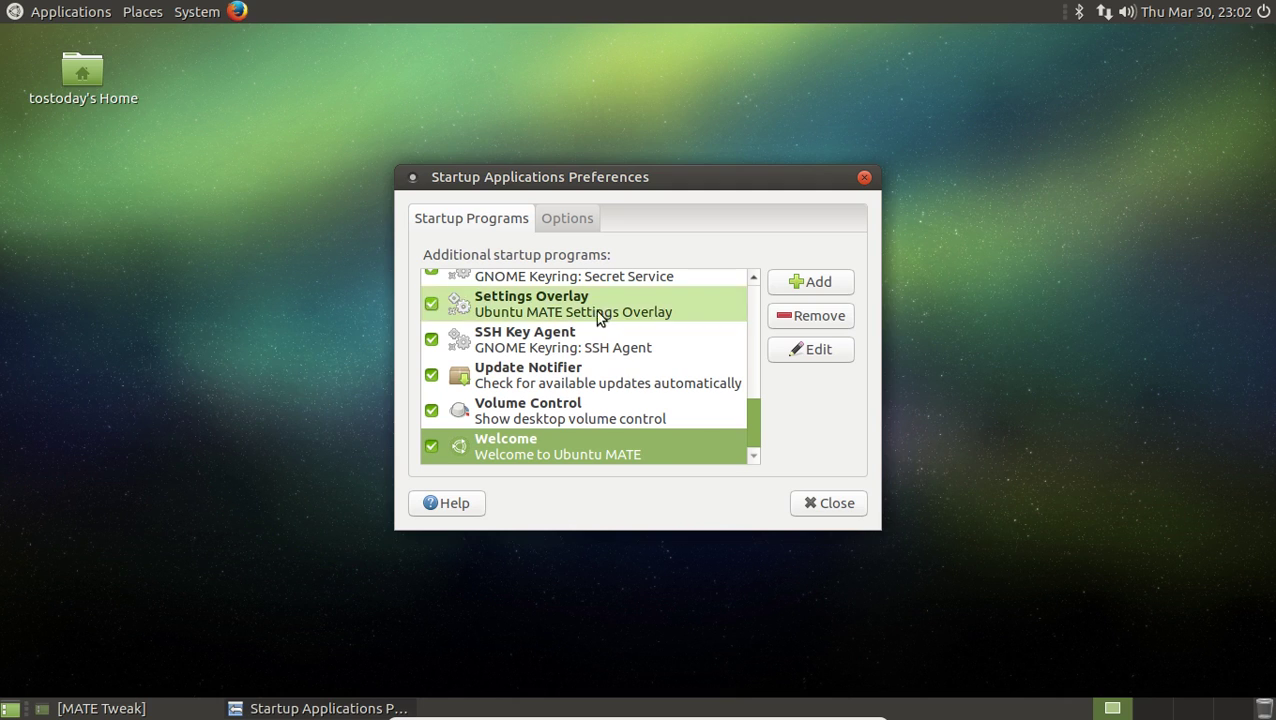
left_click(835, 505)
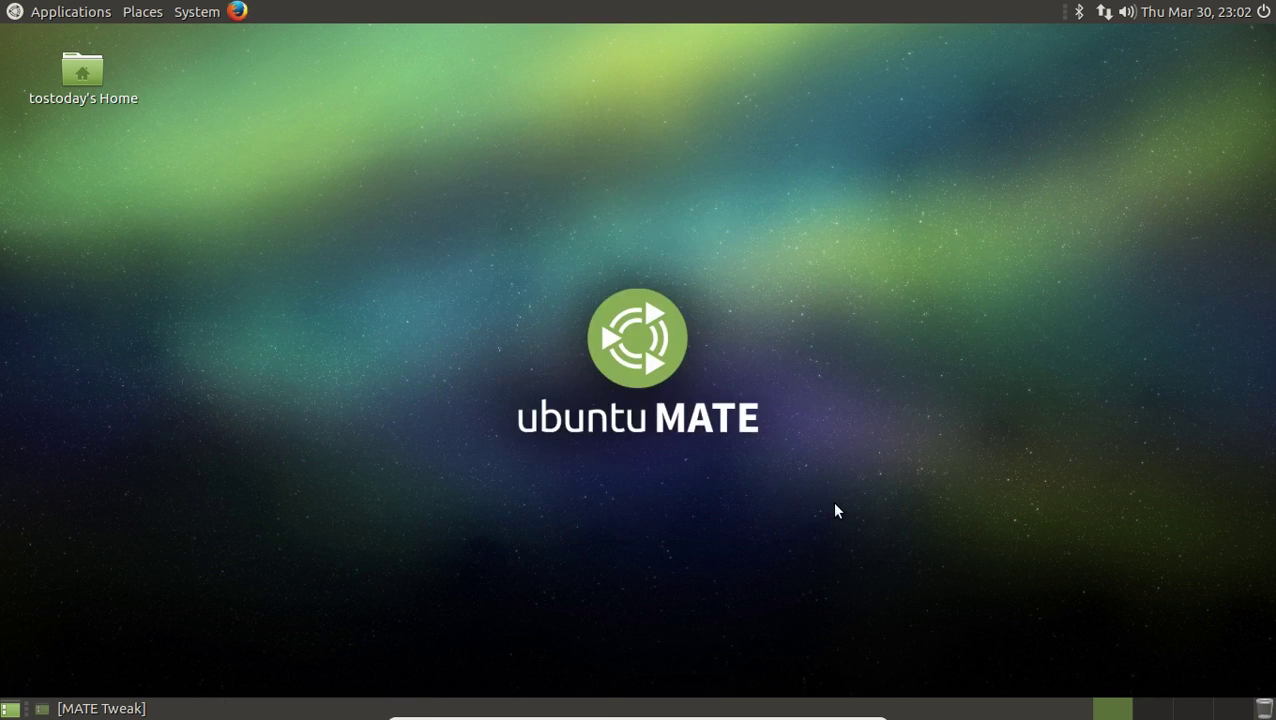
- Restore the minimized MATE Tweak window and close it
left_click(150, 710)
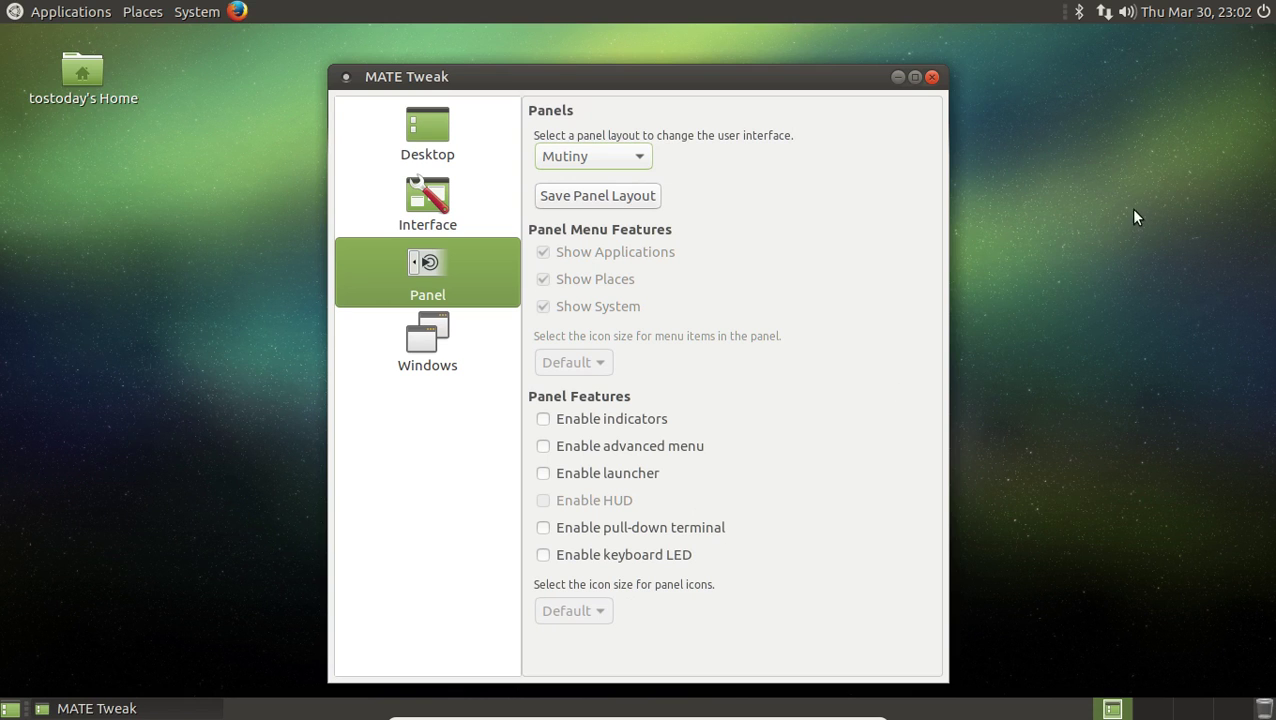
left_click(930, 78)
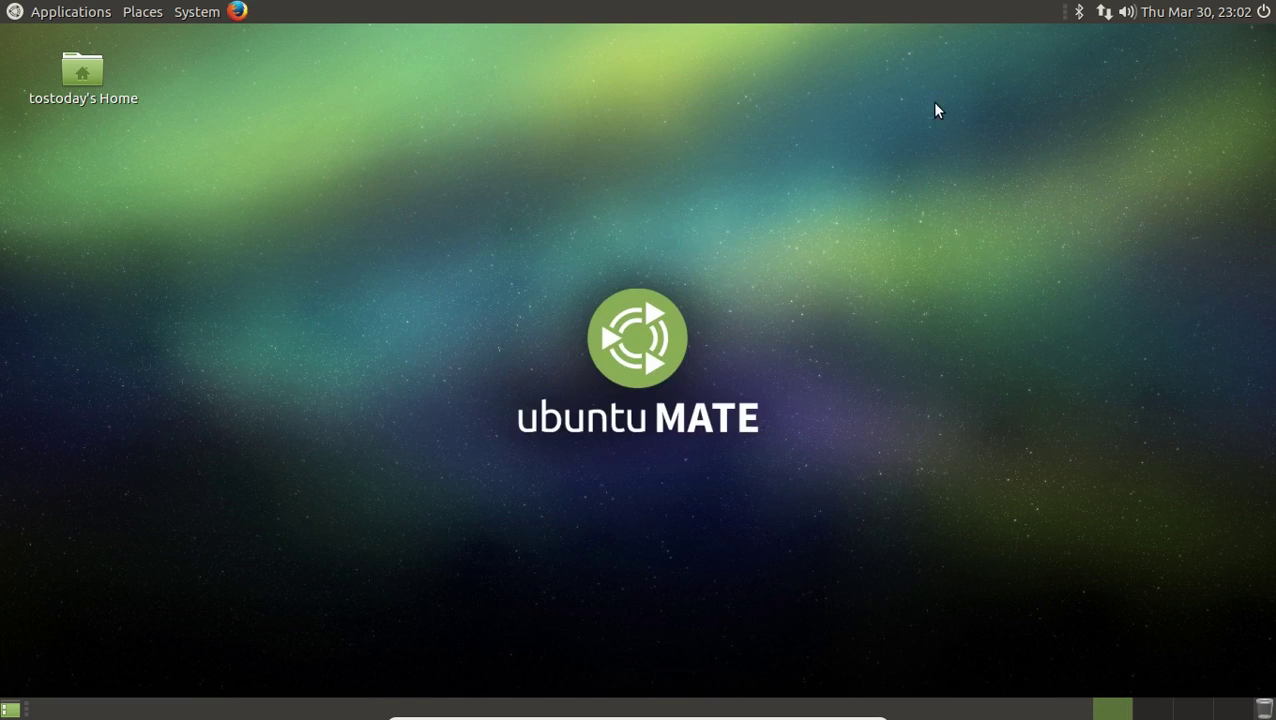
- Delete the desktop's bottom panel and take the virtual machine out of full-screen mode
right_click(989, 709)
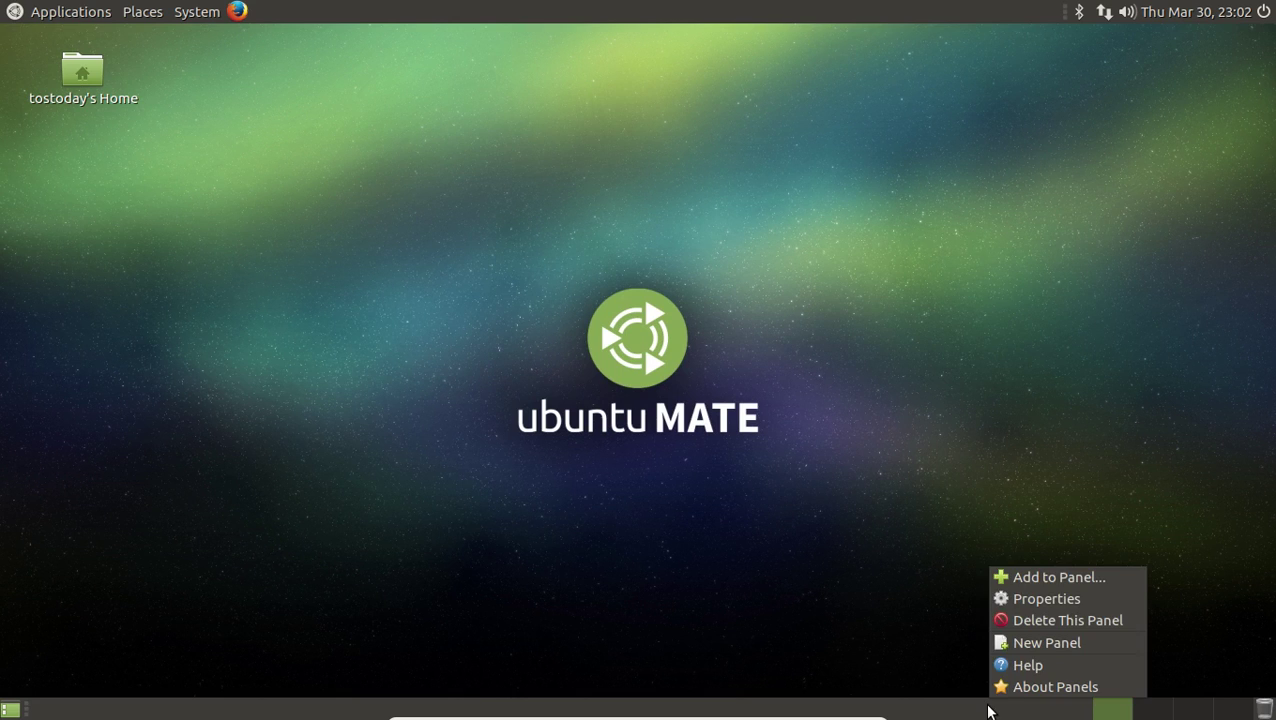
left_click(1049, 622)
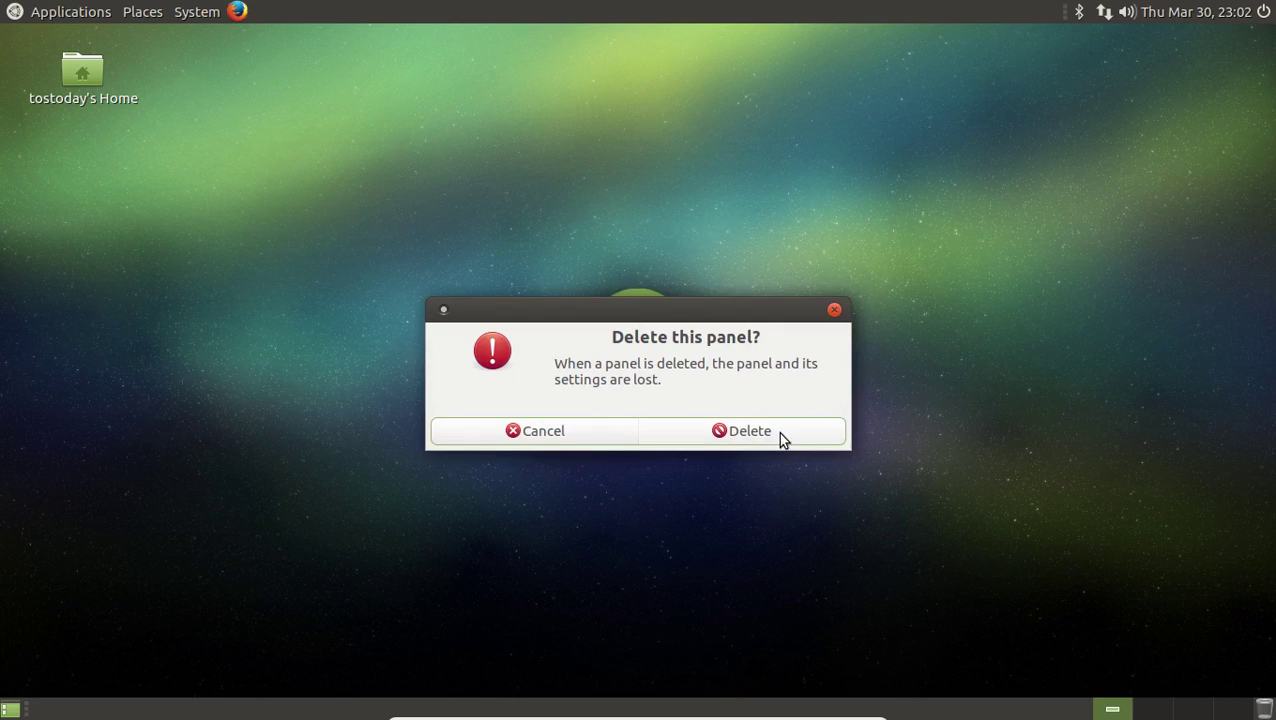
left_click(781, 440)
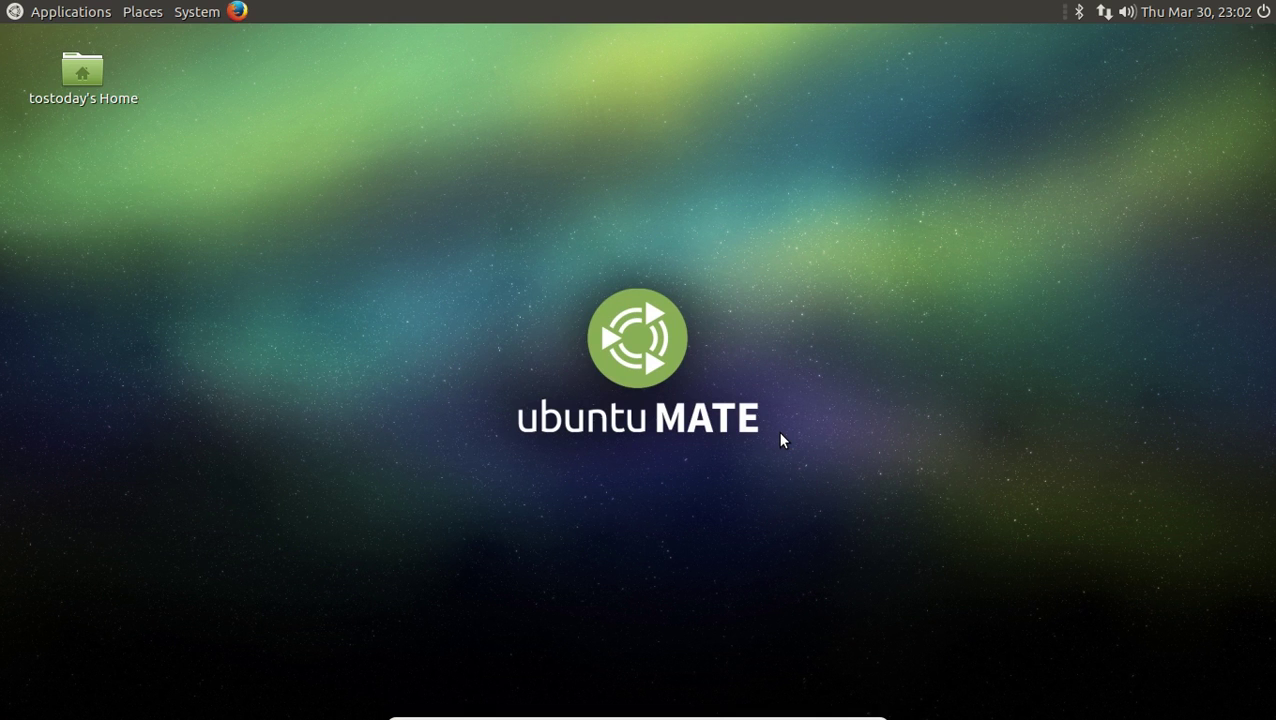
key("Control_R+f")
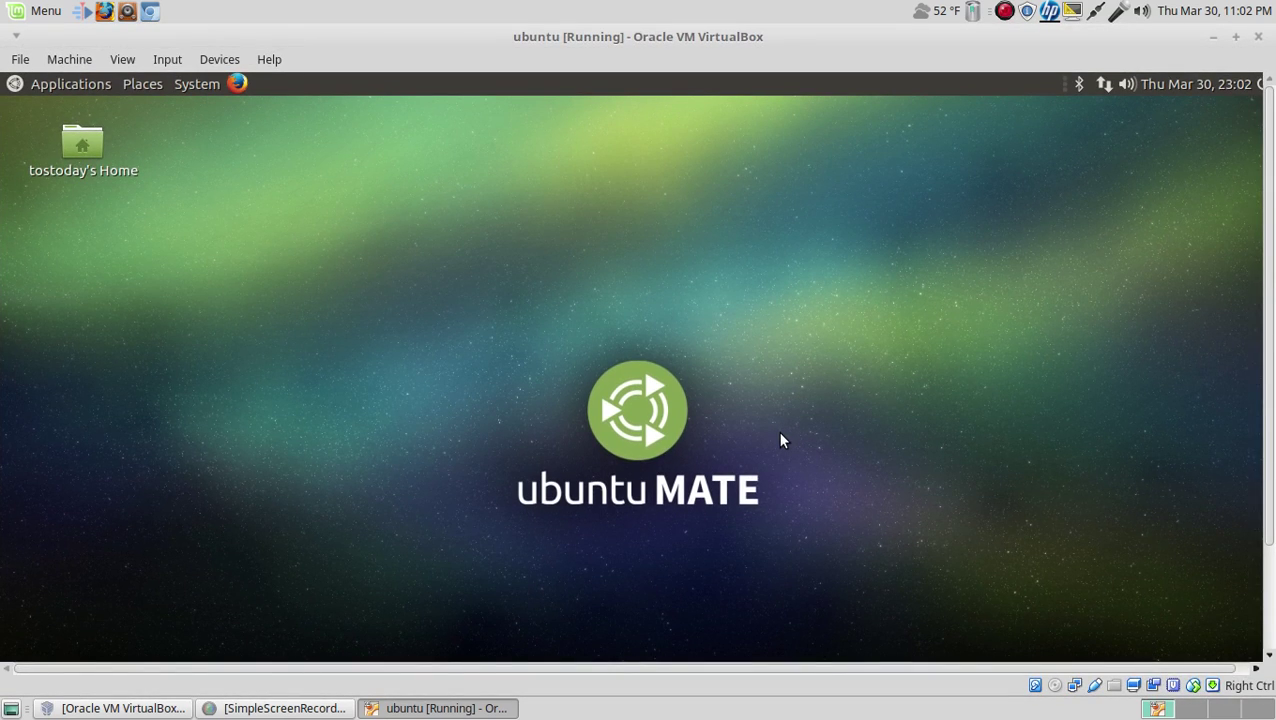